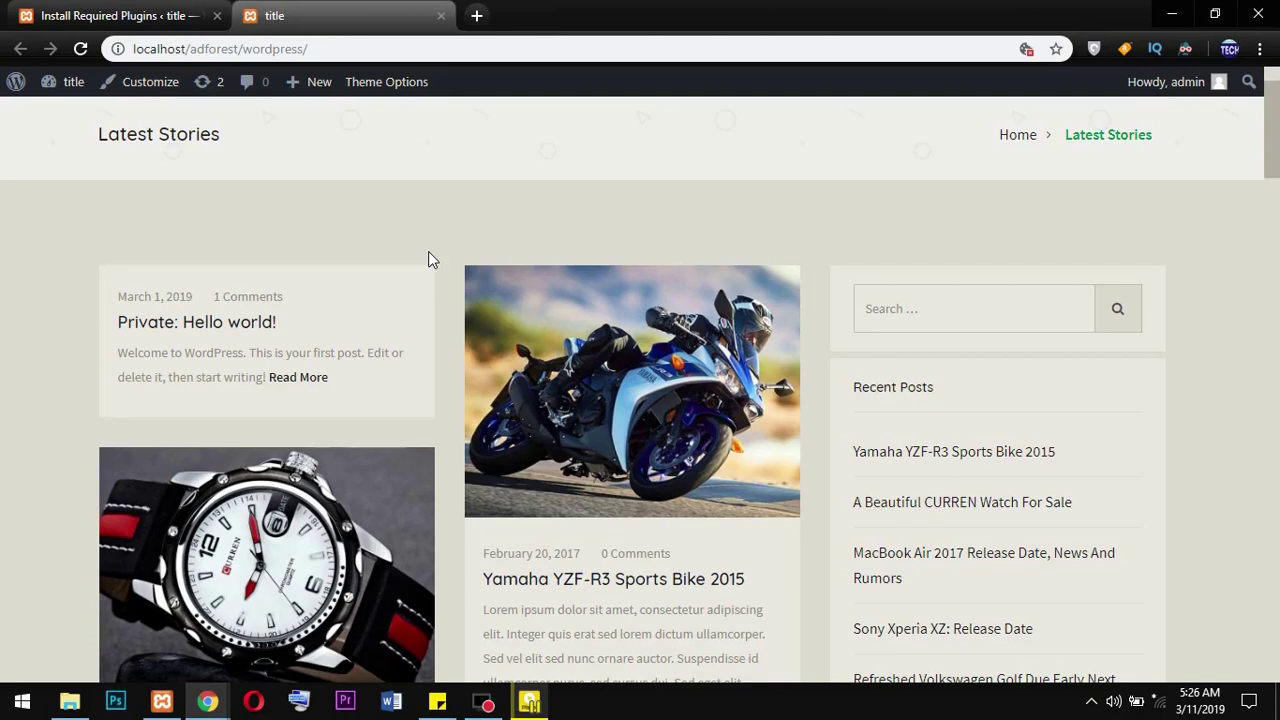
Examine the site's front page from the Latest Stories heading down to the footer page links
scroll(454, 254, down, 10)
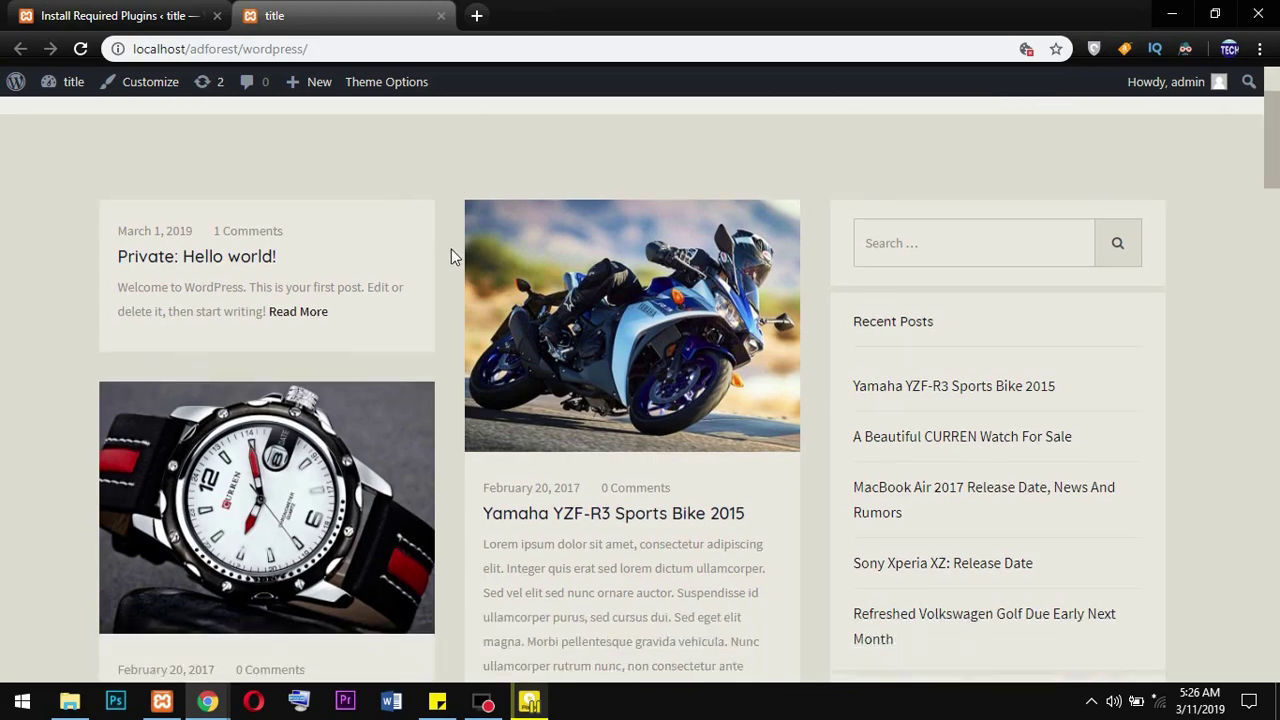
scroll(448, 252, down, 15)
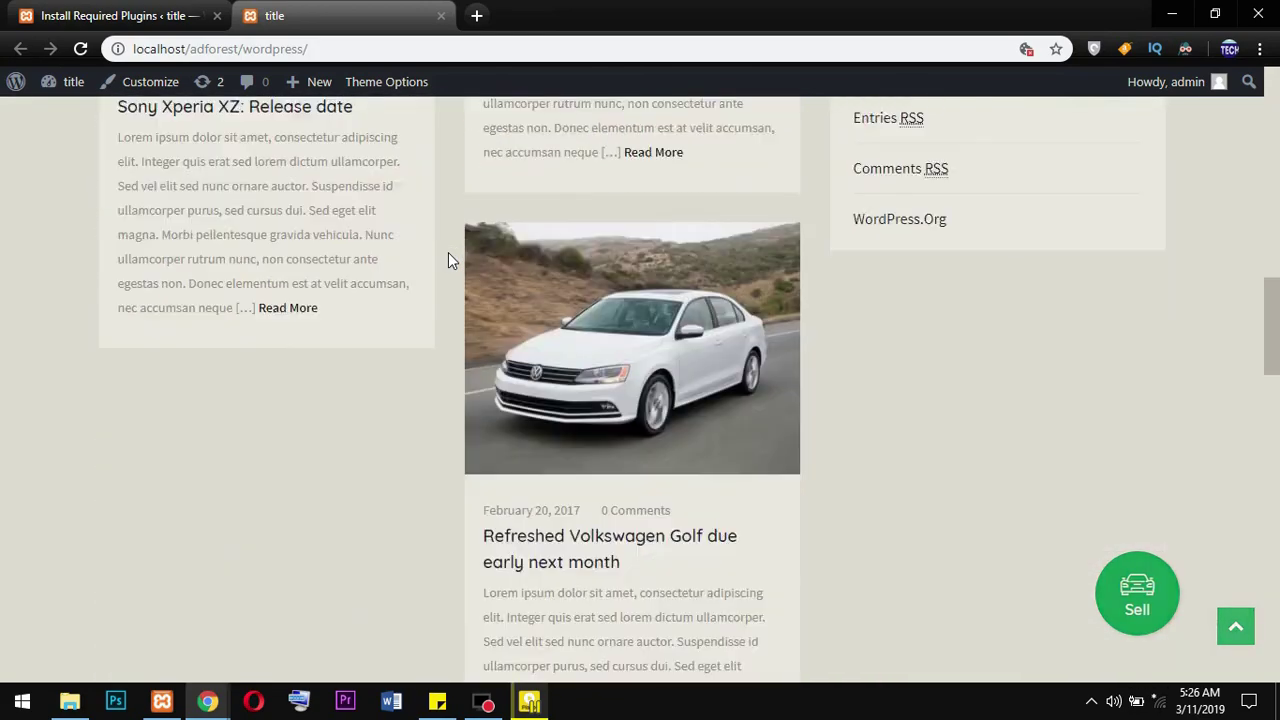
scroll(448, 256, down, 5)
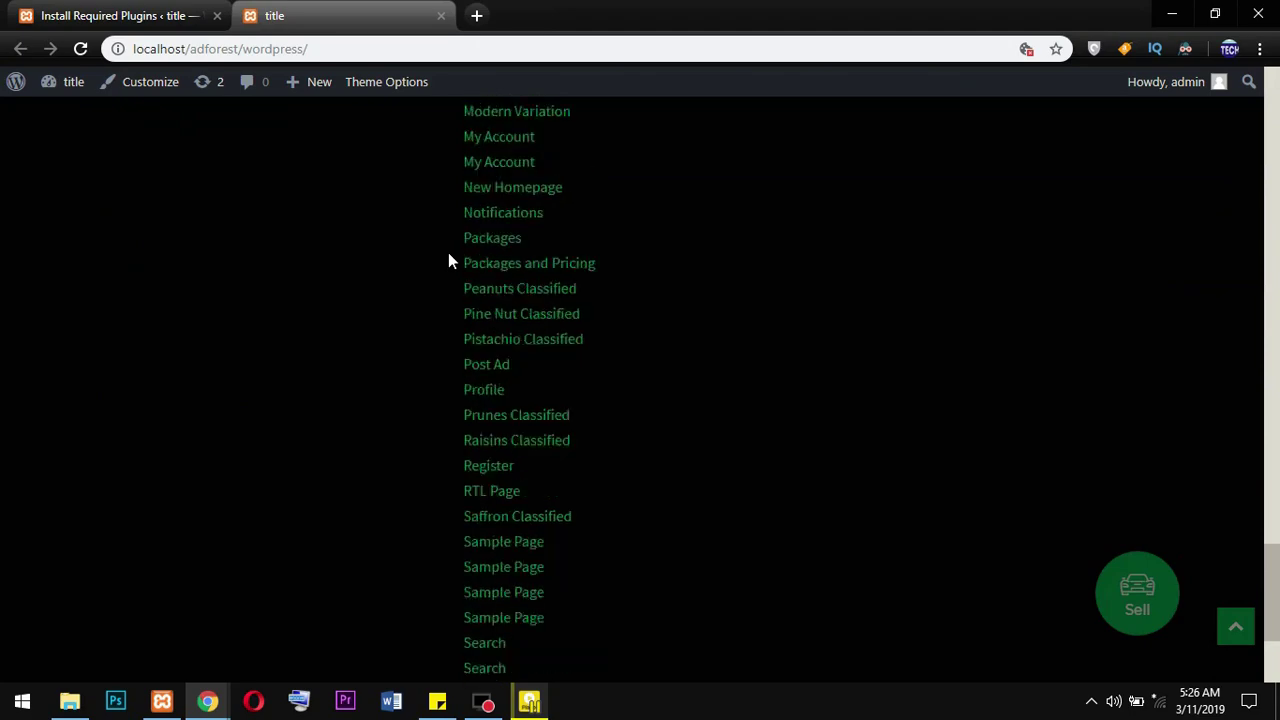
scroll(1150, 456, up, 5)
scroll(1150, 456, up, 5)
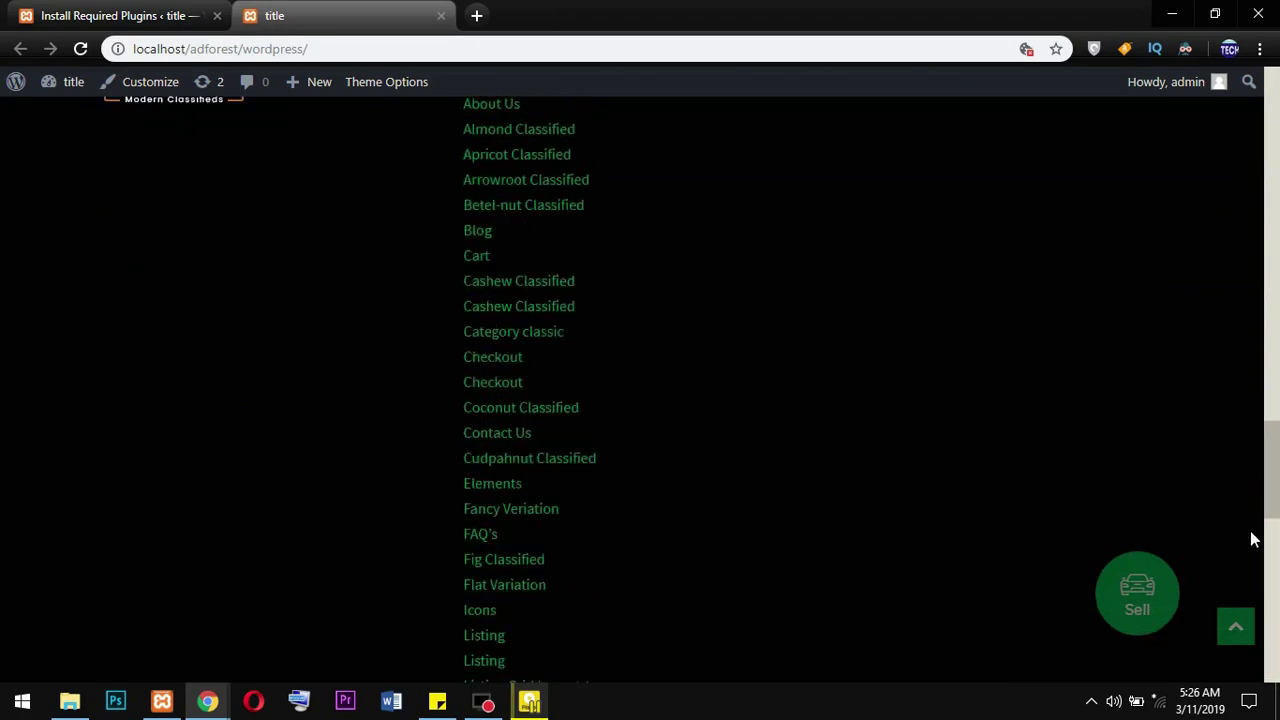
scroll(1251, 534, up, 10)
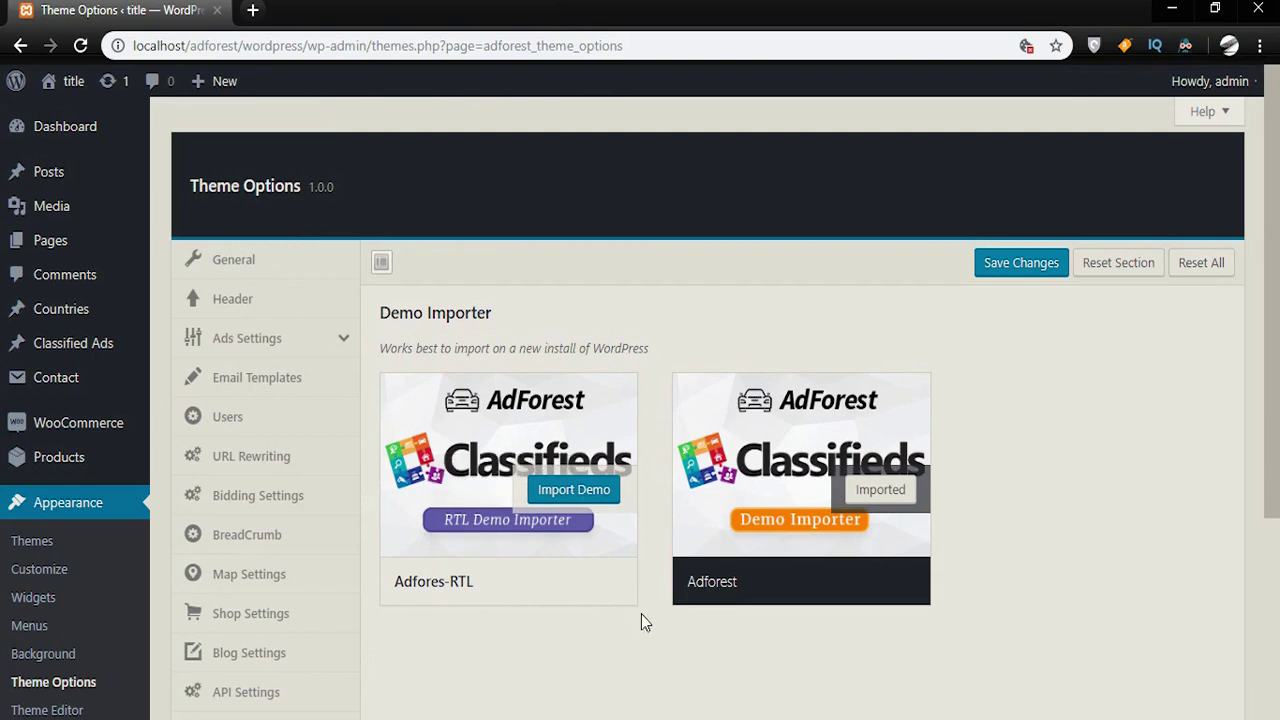
Check the Adforest demo in the Demo Importer, then open the site's front end in a new browser tab and switch to it
mouse_move(885, 496)
mouse_move(829, 432)
mouse_move(45, 90)
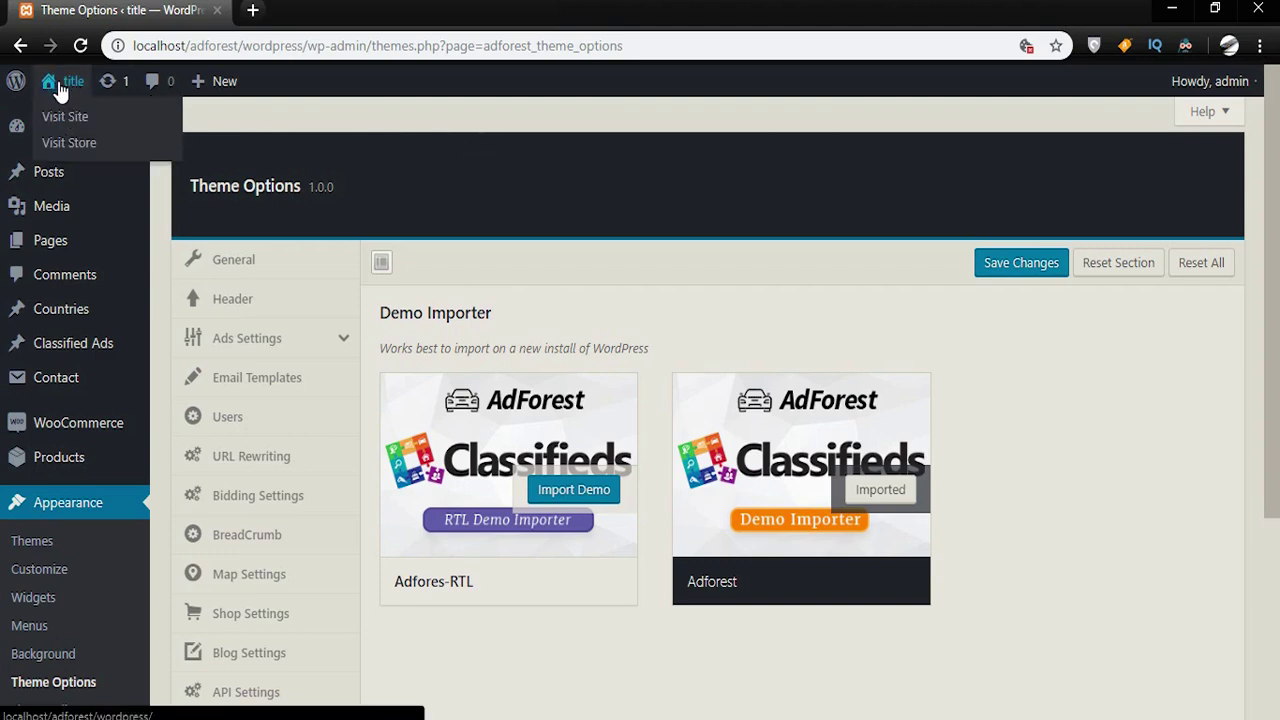
right_click(52, 120)
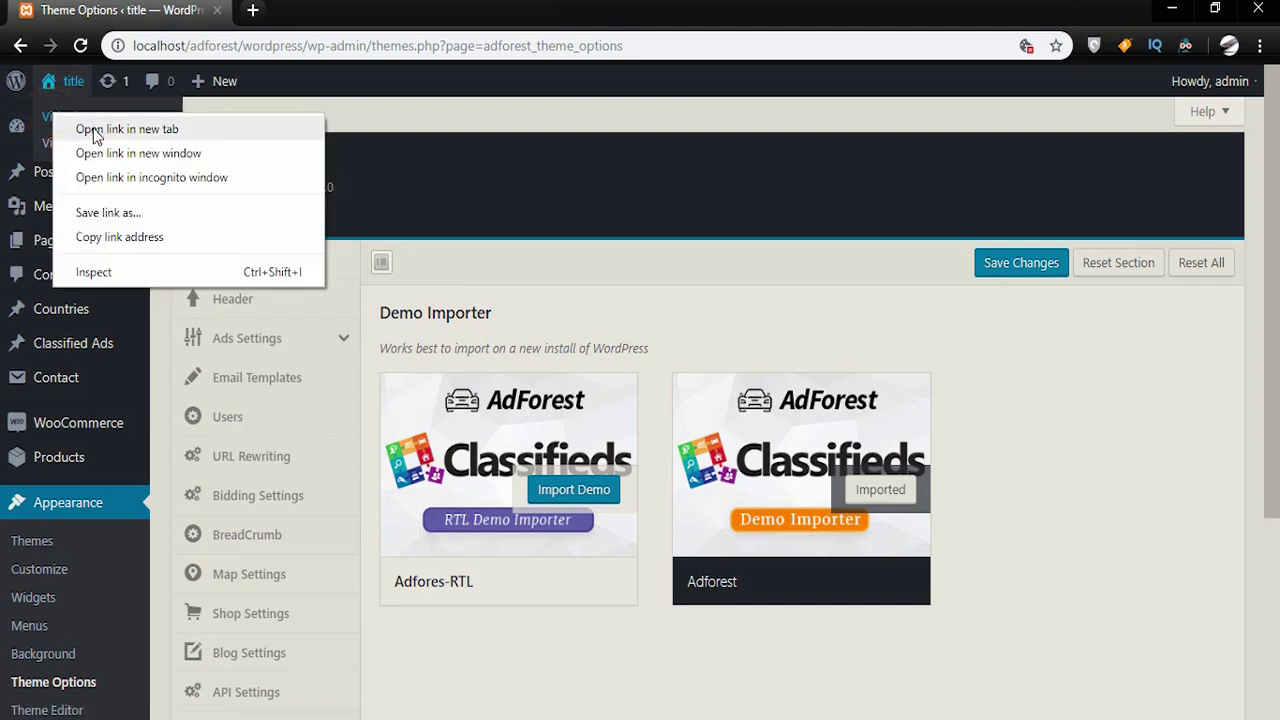
click(93, 128)
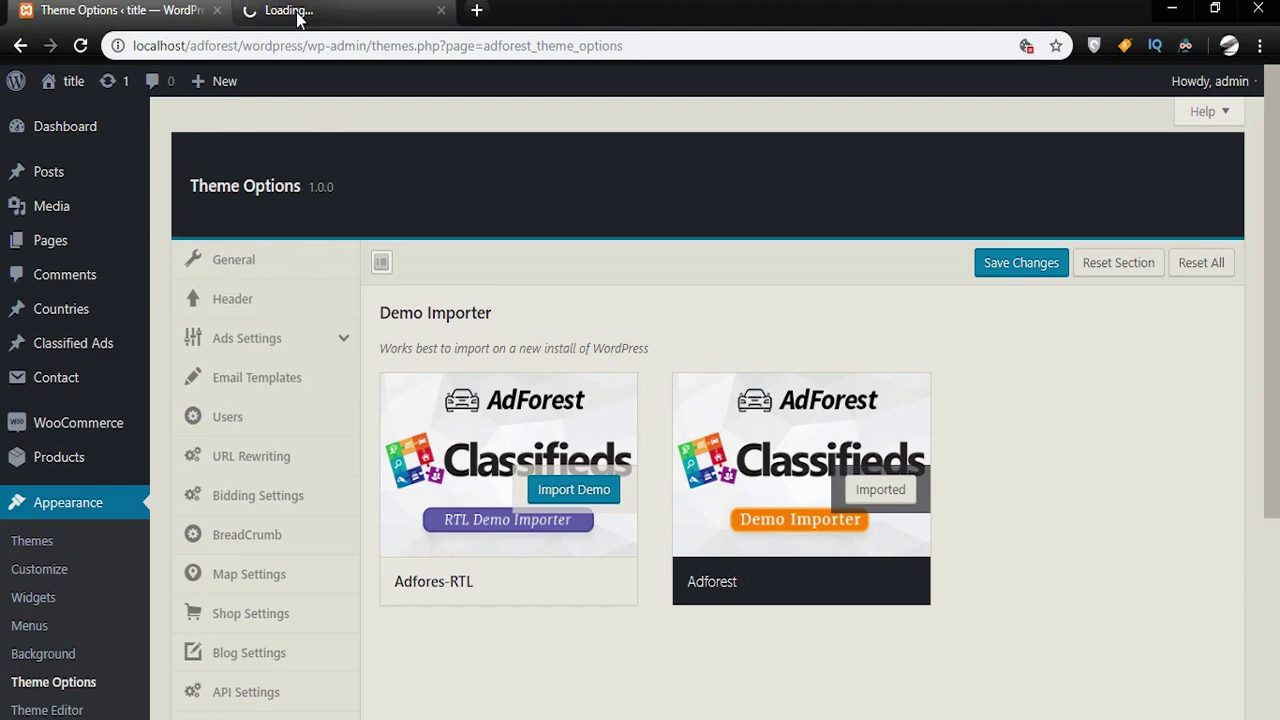
click(297, 15)
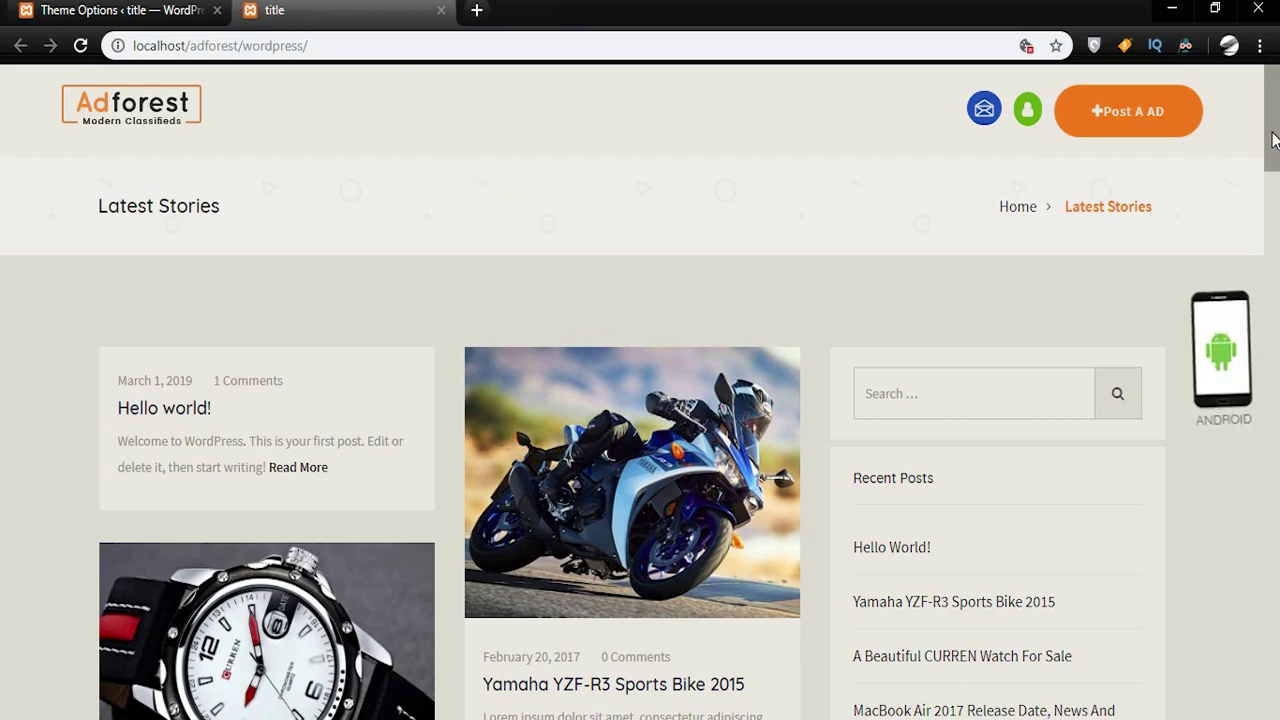
Examine the front page's header, Latest Stories posts, sidebar widgets and footer page links, ending back at the header
scroll(1269, 137, down, 2)
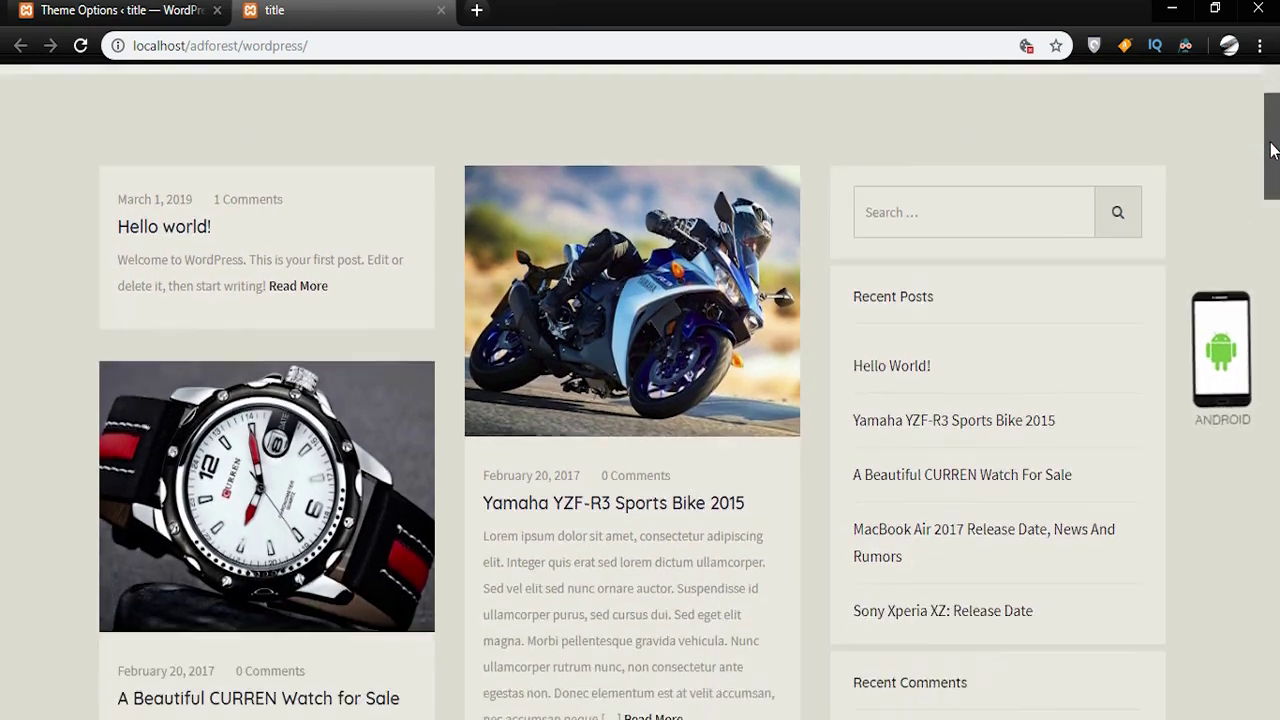
drag(1270, 150, 1157, 166)
scroll(323, 177, up, 3)
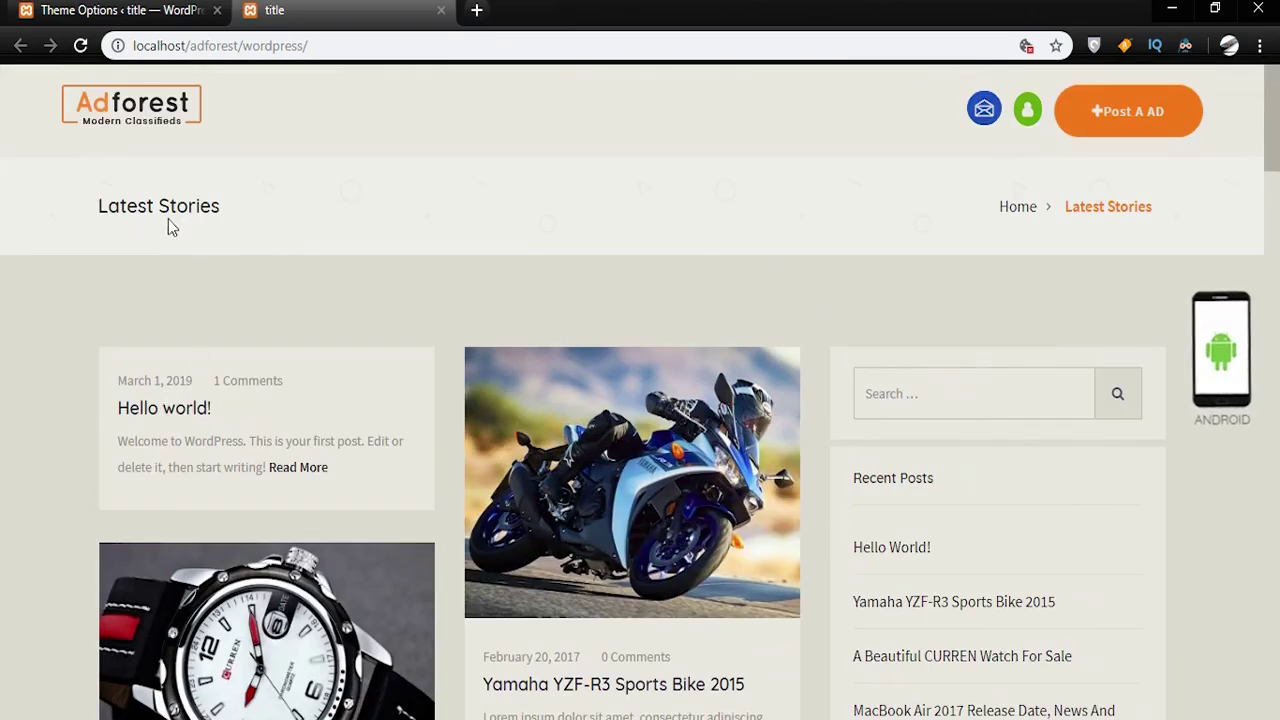
scroll(508, 420, down, 4)
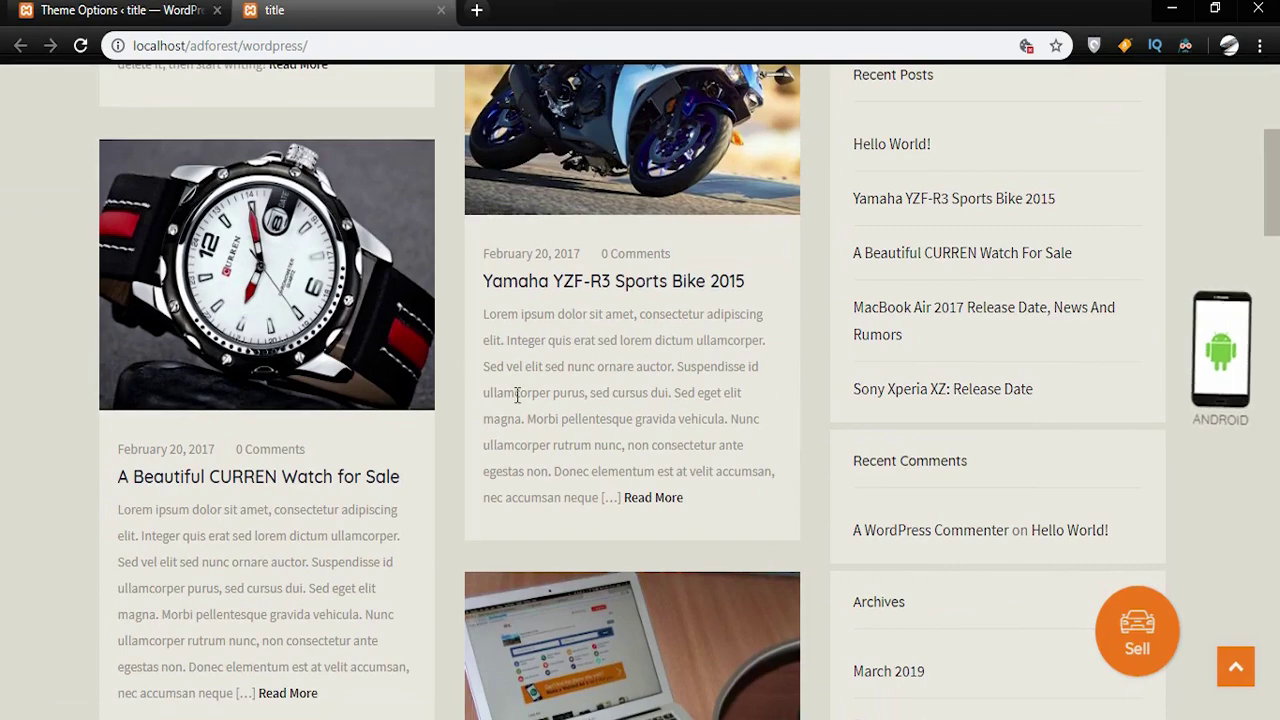
scroll(953, 250, down, 3)
scroll(968, 330, down, 5)
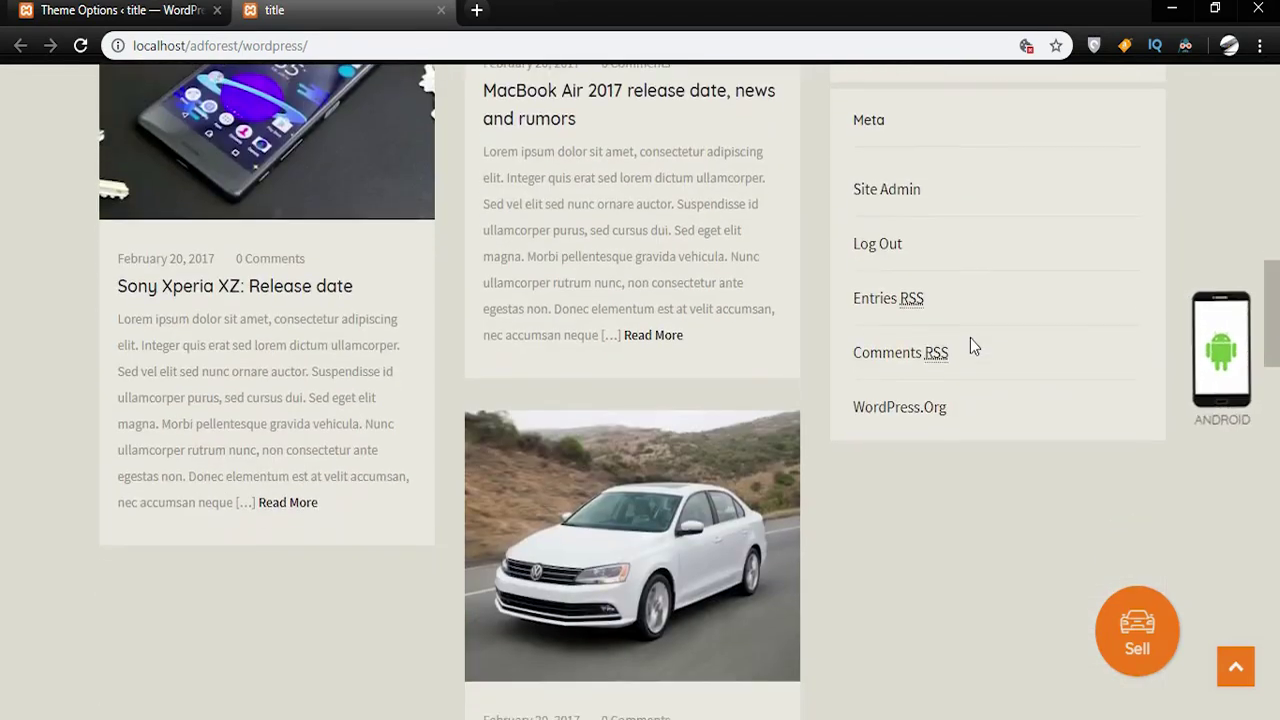
scroll(972, 345, down, 18)
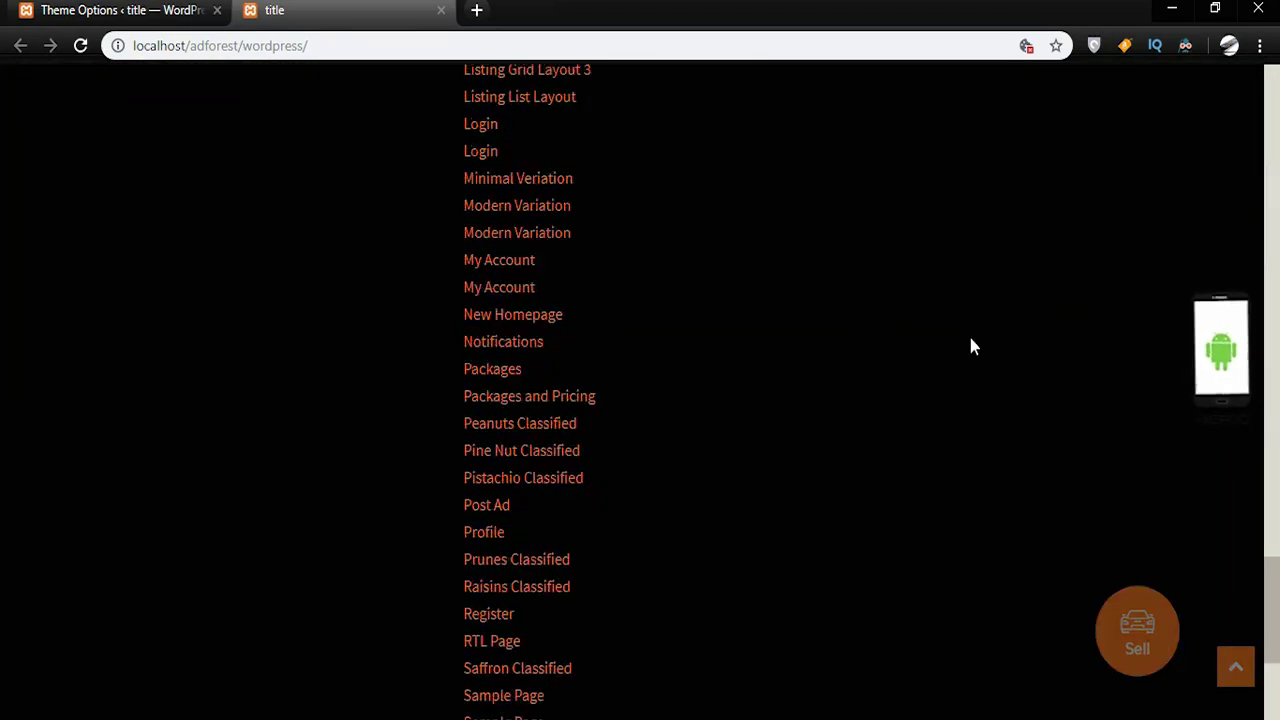
scroll(826, 374, down, 4)
scroll(518, 555, down, 1)
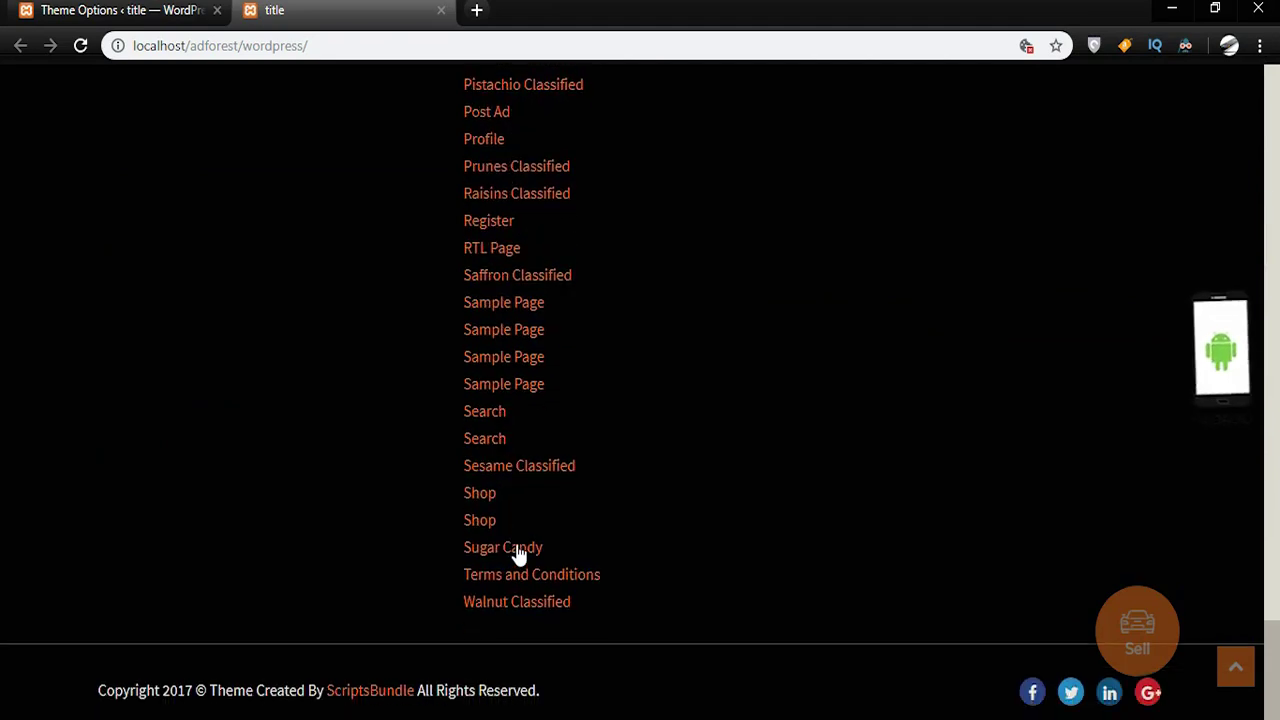
scroll(520, 463, up, 14)
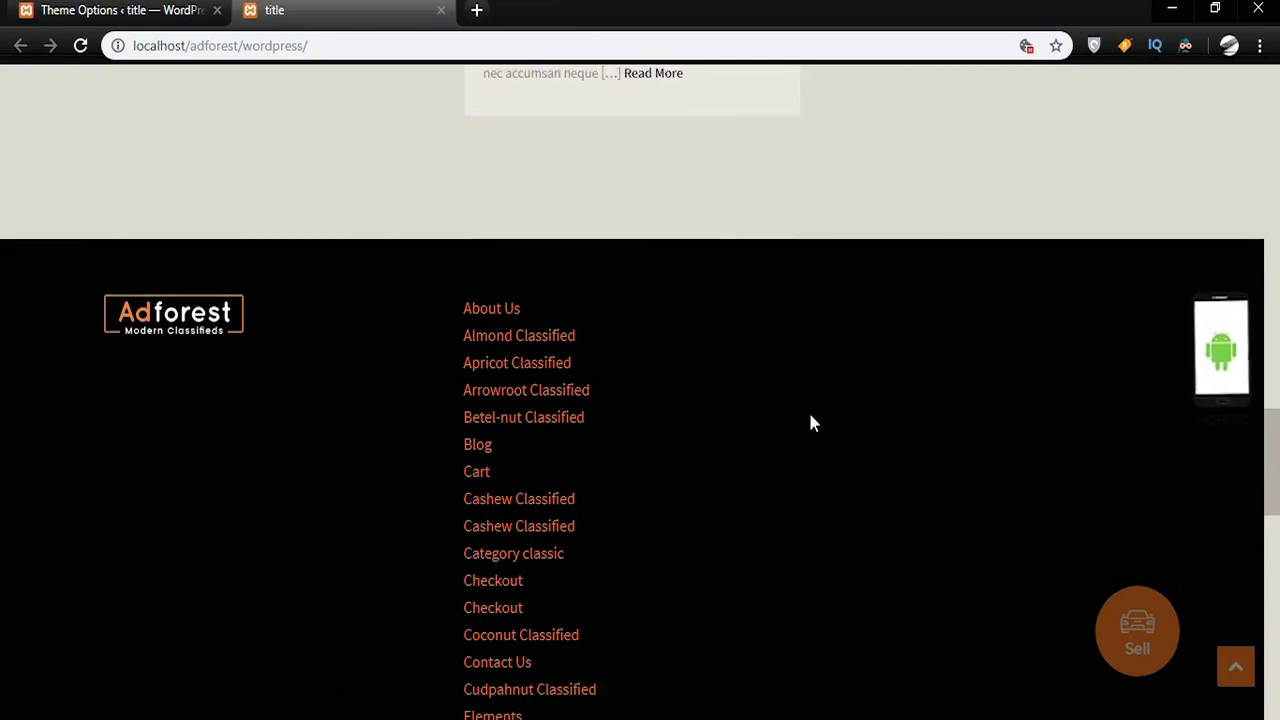
scroll(808, 412, up, 5)
scroll(853, 412, up, 6)
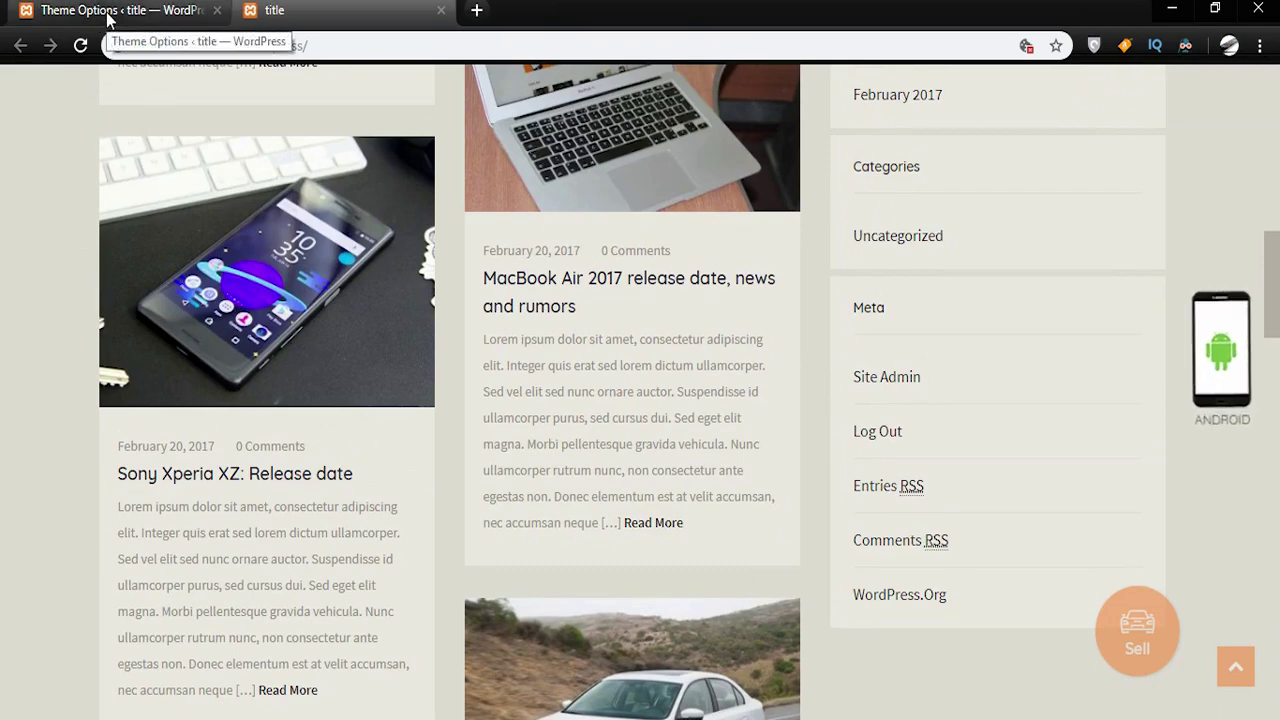
scroll(452, 182, up, 8)
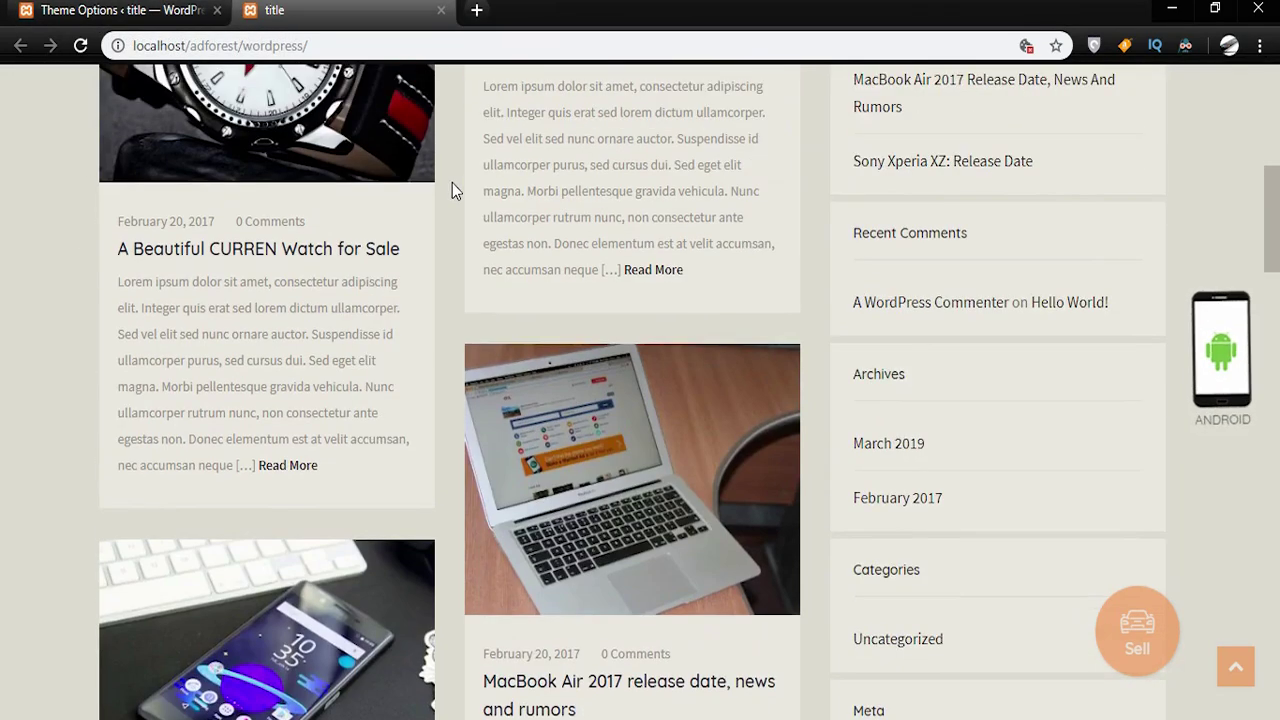
scroll(452, 182, up, 3)
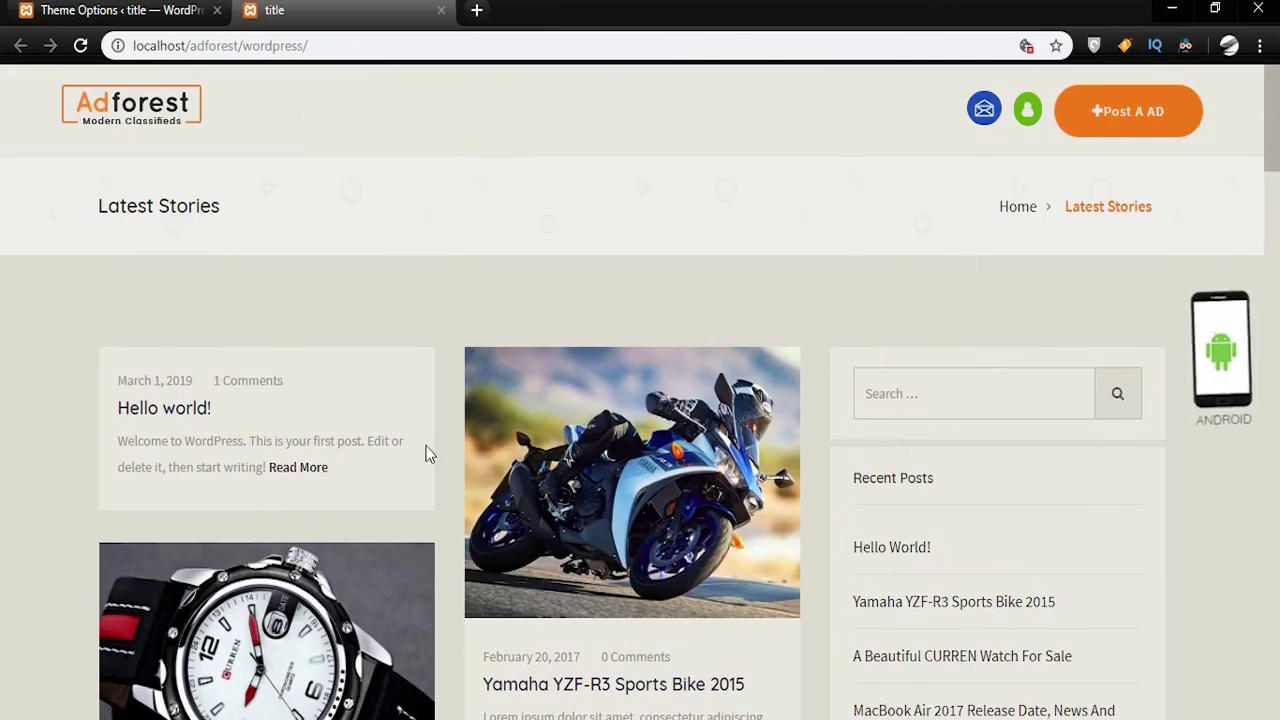
Return to the Theme Options browser tab and review the two demos in the Demo Importer section
click(128, 10)
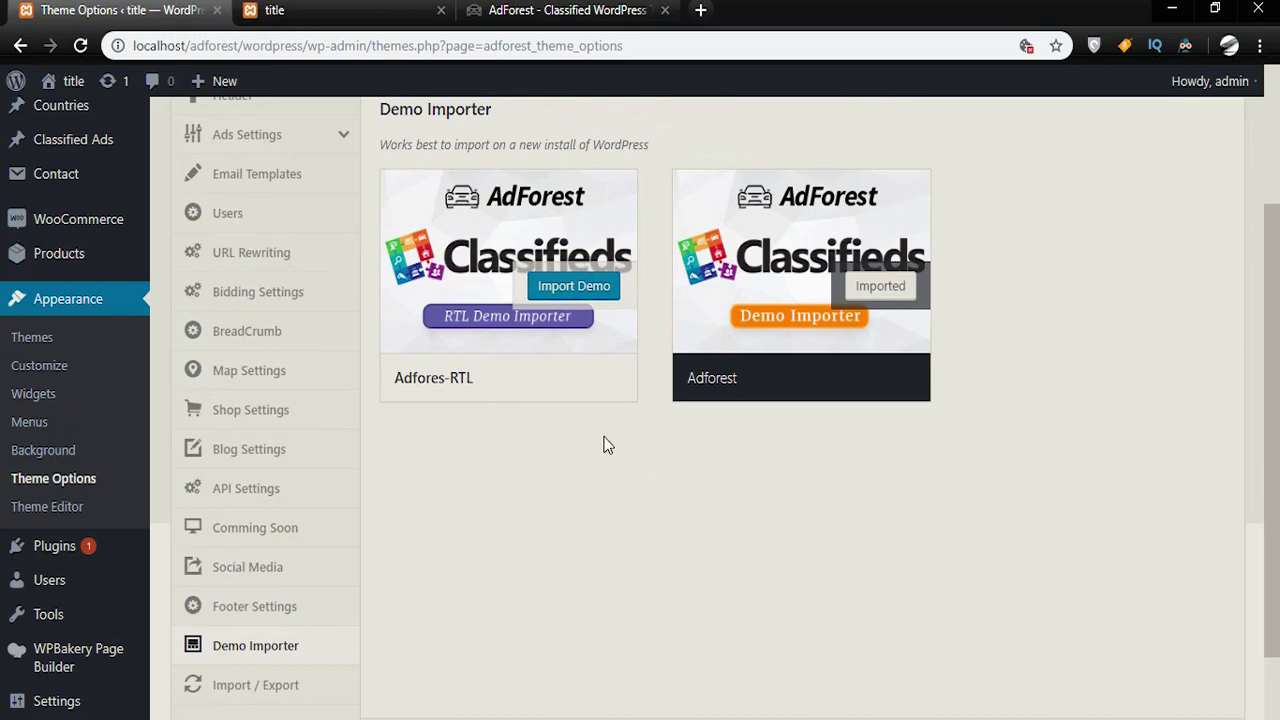
mouse_move(833, 392)
scroll(680, 505, up, 3)
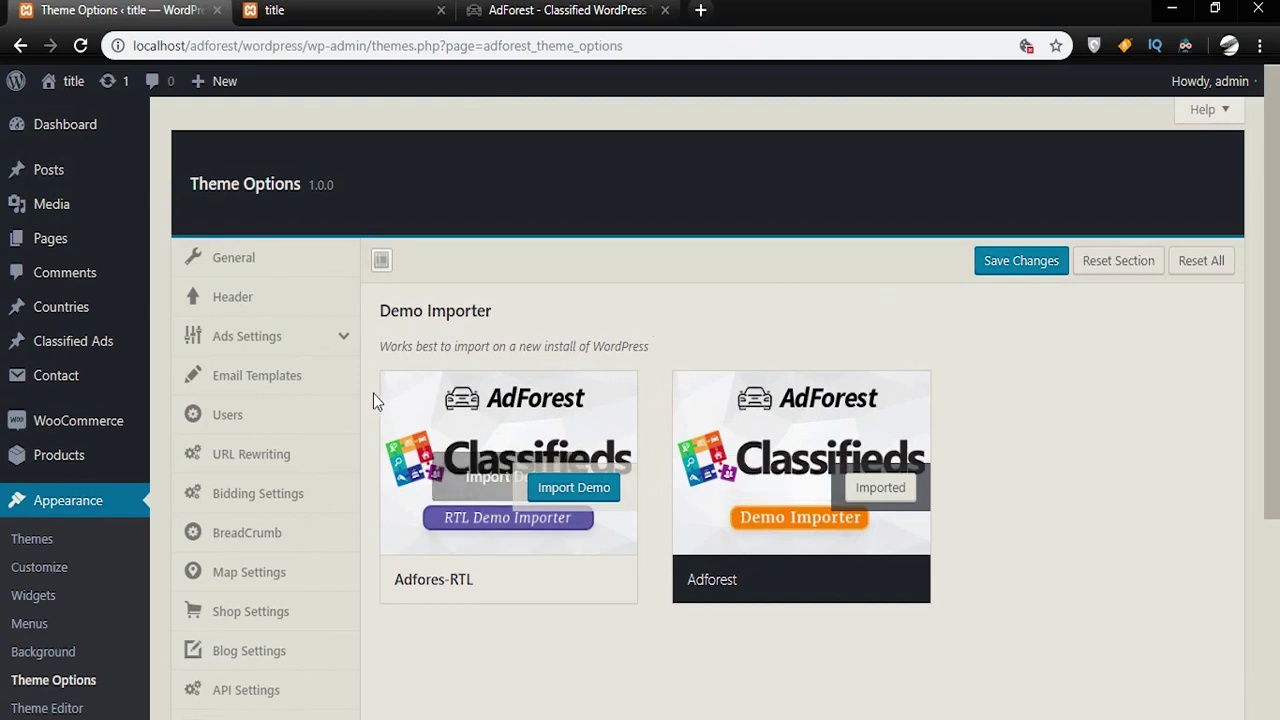
scroll(373, 400, down, 3)
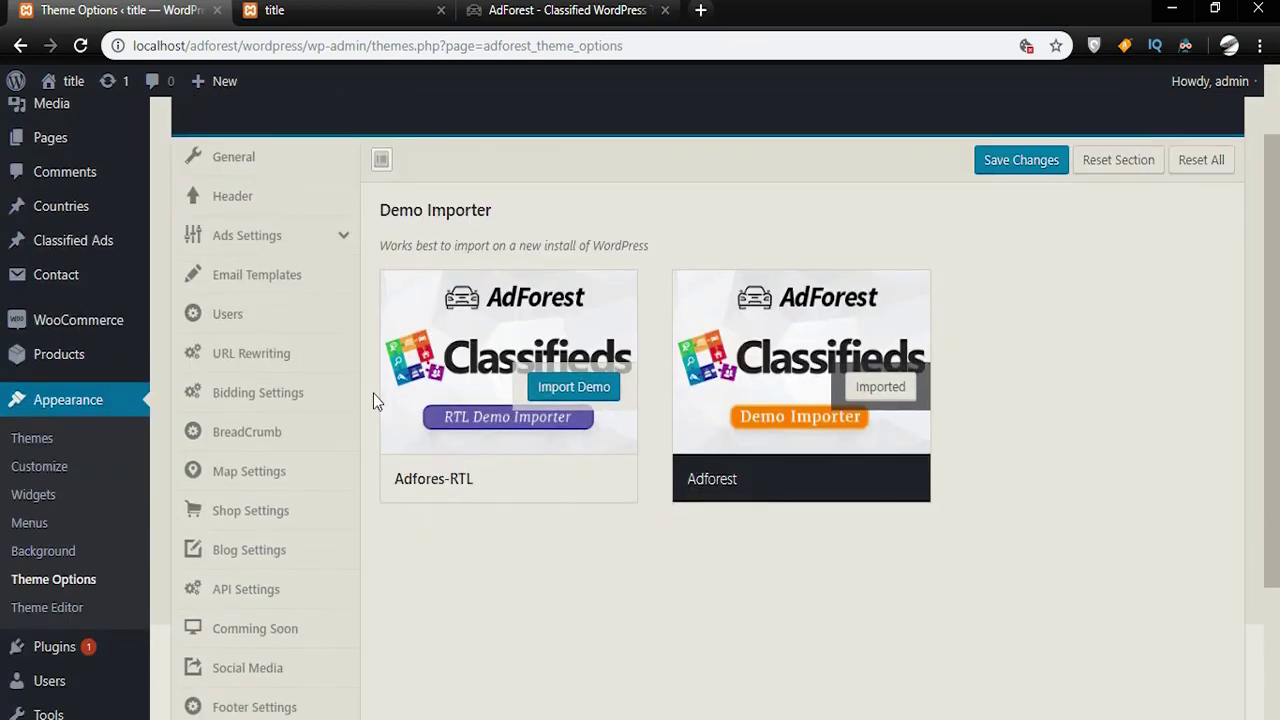
scroll(372, 405, down, 1)
Open the Installed Plugins list and review which plugins are active for the theme
click(68, 445)
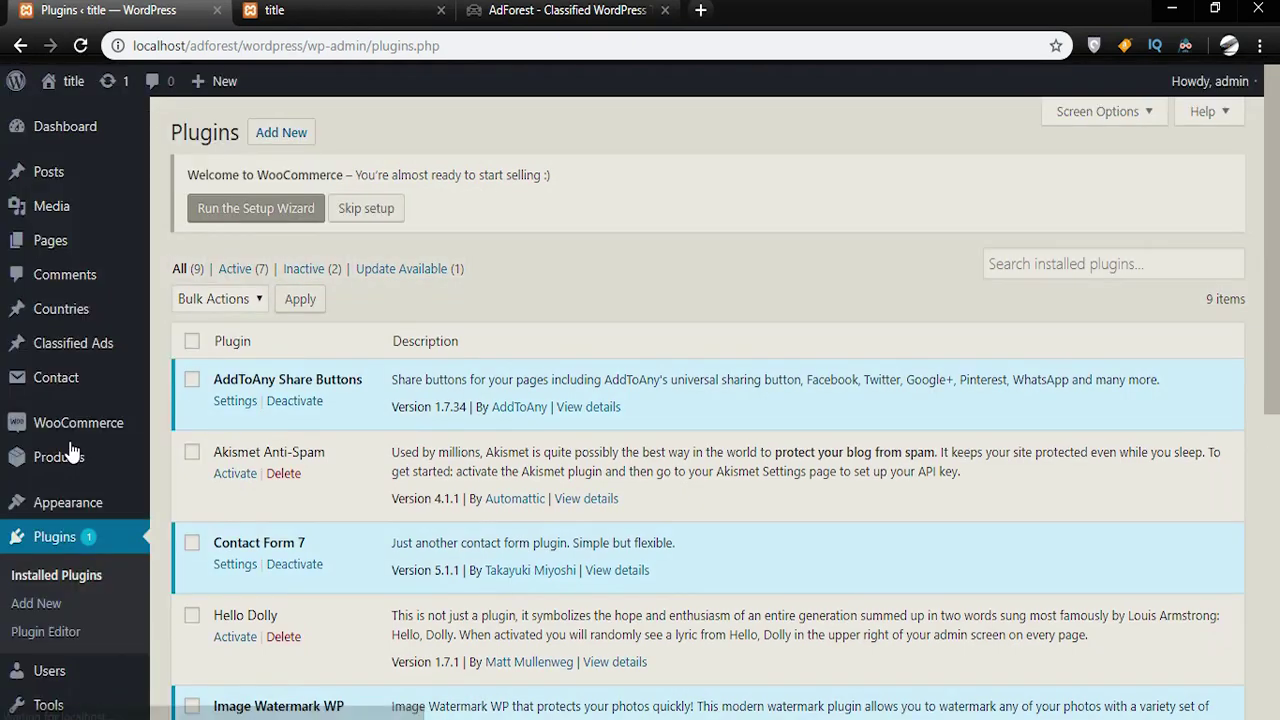
scroll(374, 386, down, 6)
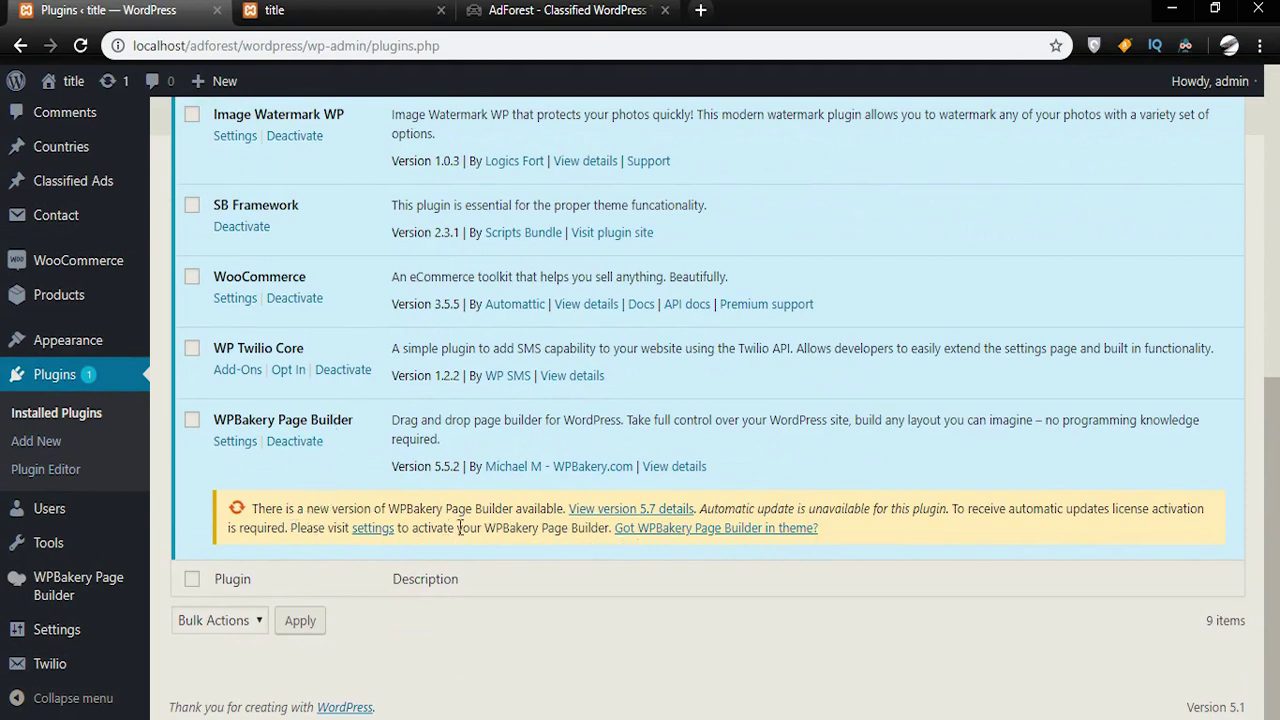
scroll(571, 533, up, 5)
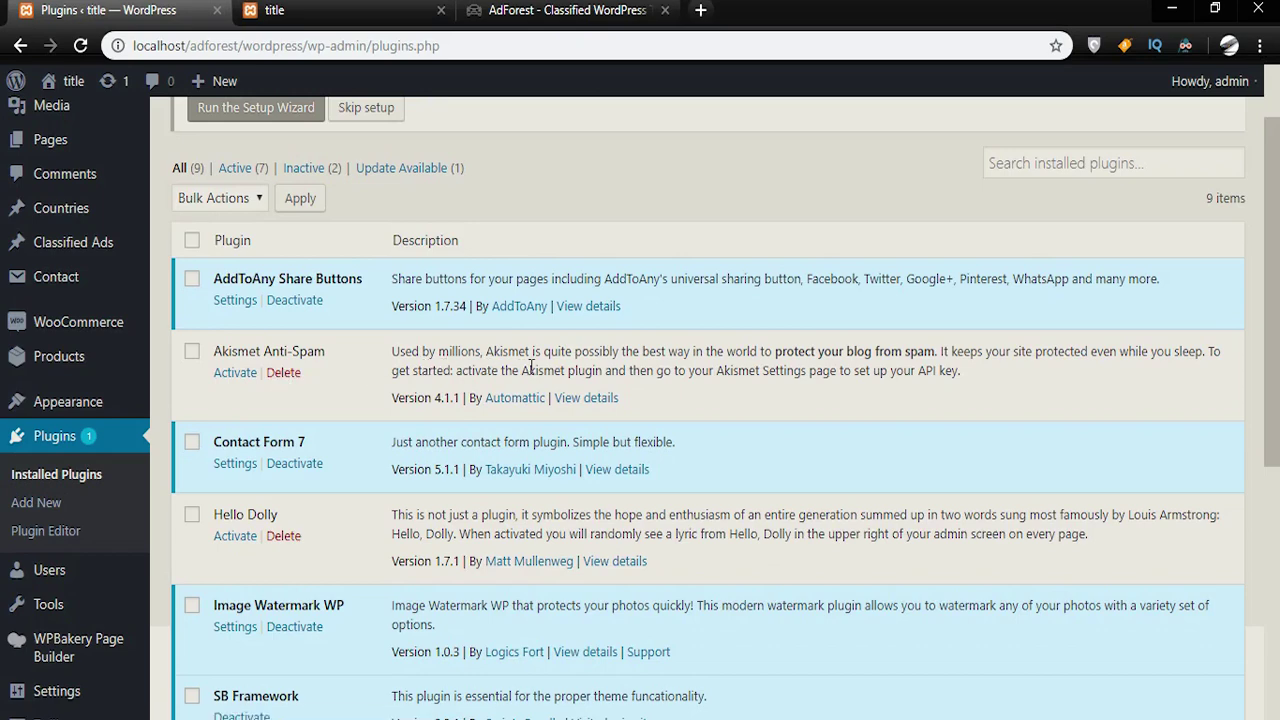
scroll(207, 393, up, 1)
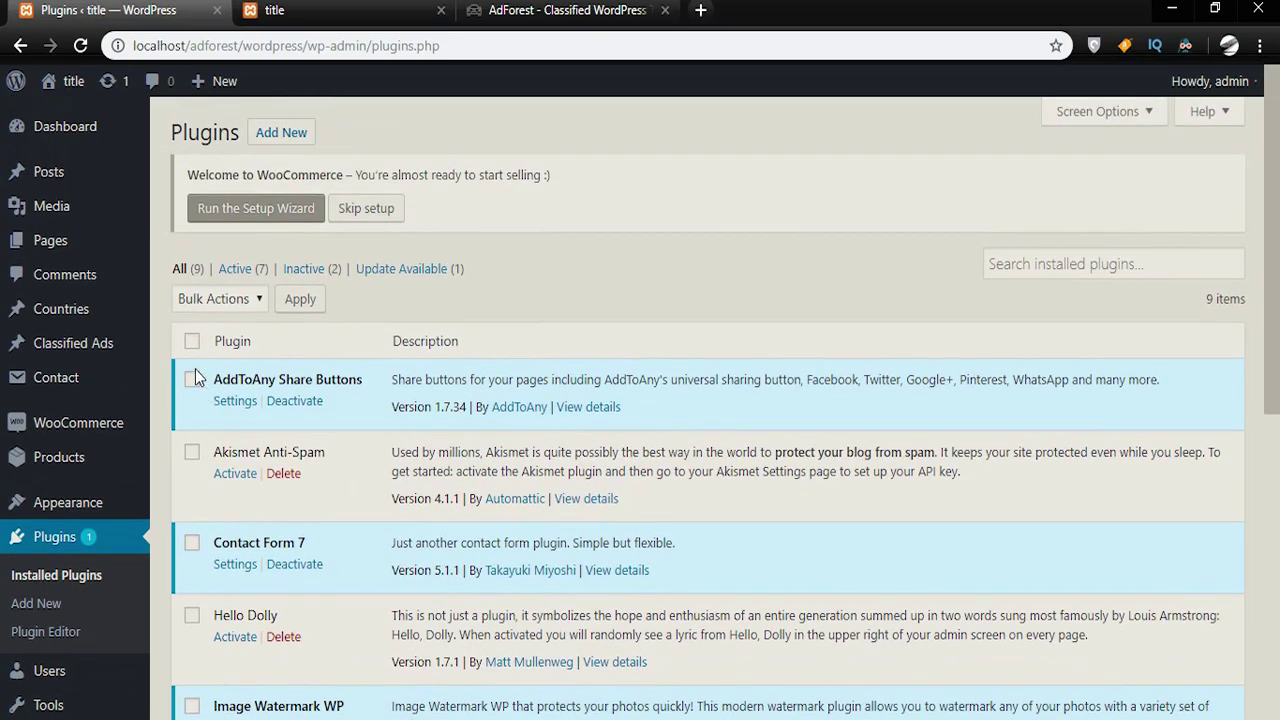
scroll(195, 369, down, 4)
Go back to the Demo Importer section of the Theme Options page
click(220, 497)
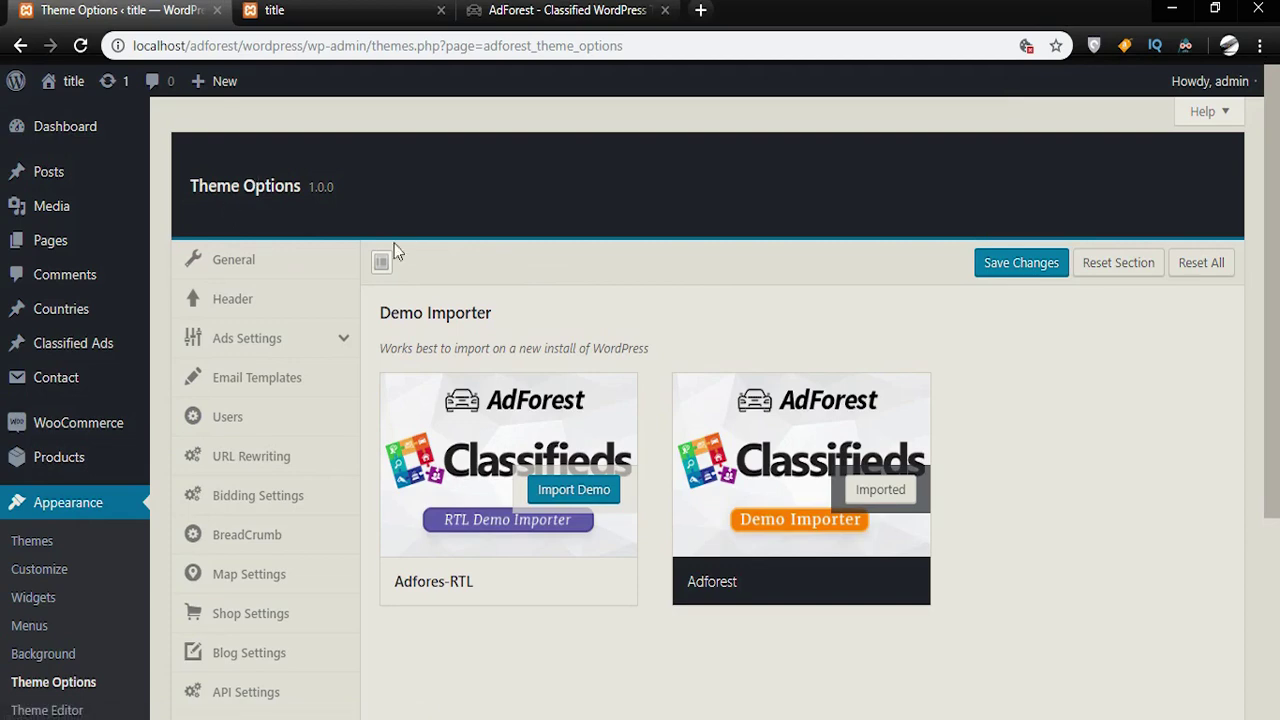
scroll(330, 275, down, 1)
click(275, 166)
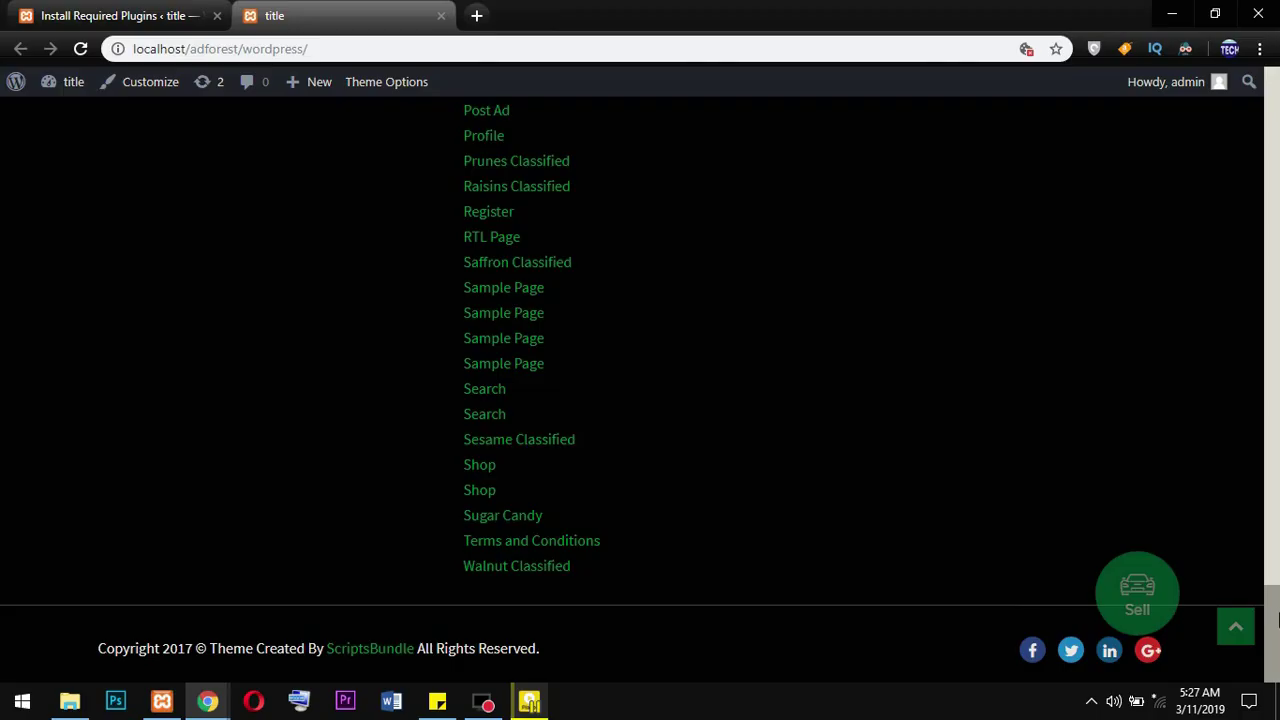
Leave the site's front page, return to the WordPress admin tab and open the list of all pages
drag(1275, 620, 1272, 110)
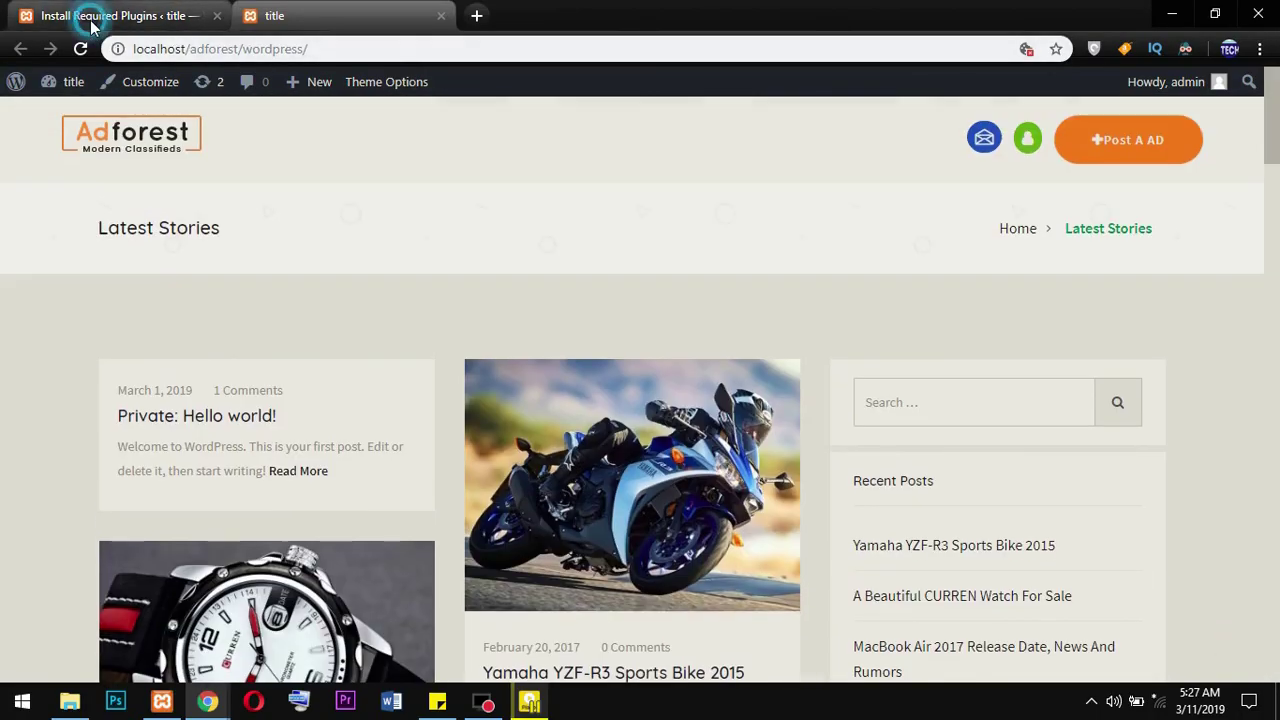
click(75, 15)
scroll(44, 300, up, 1)
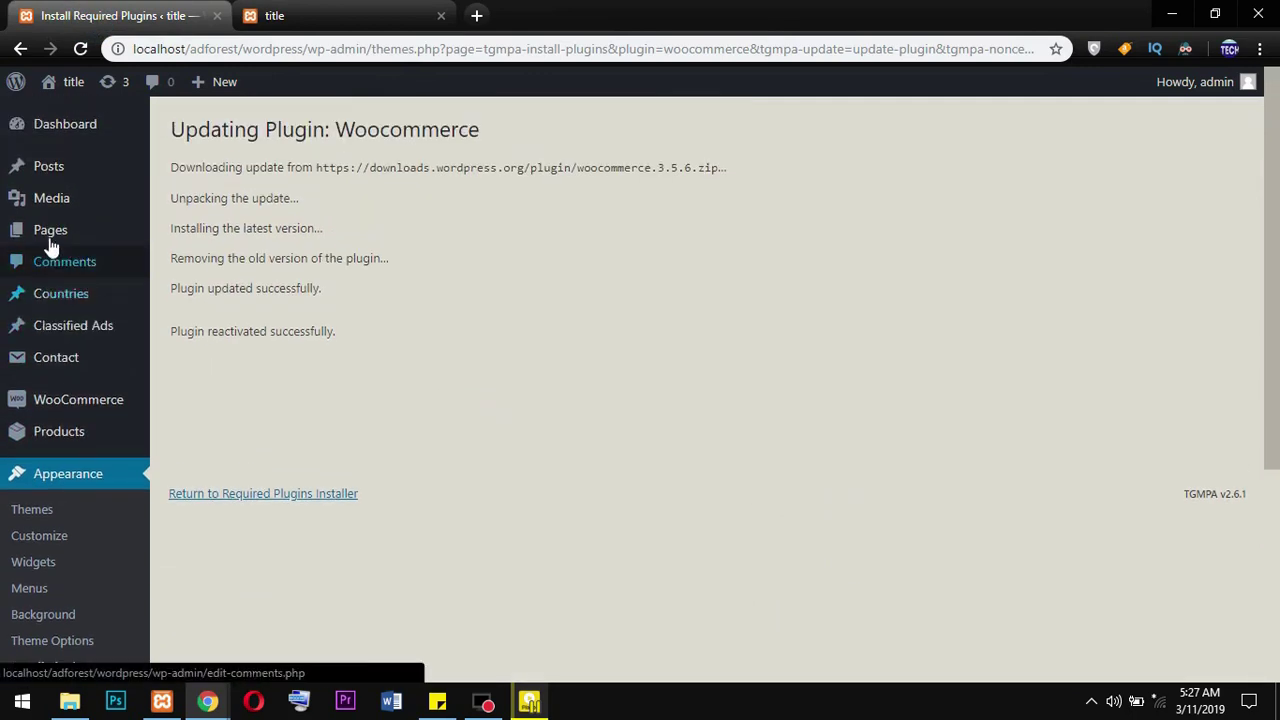
click(48, 231)
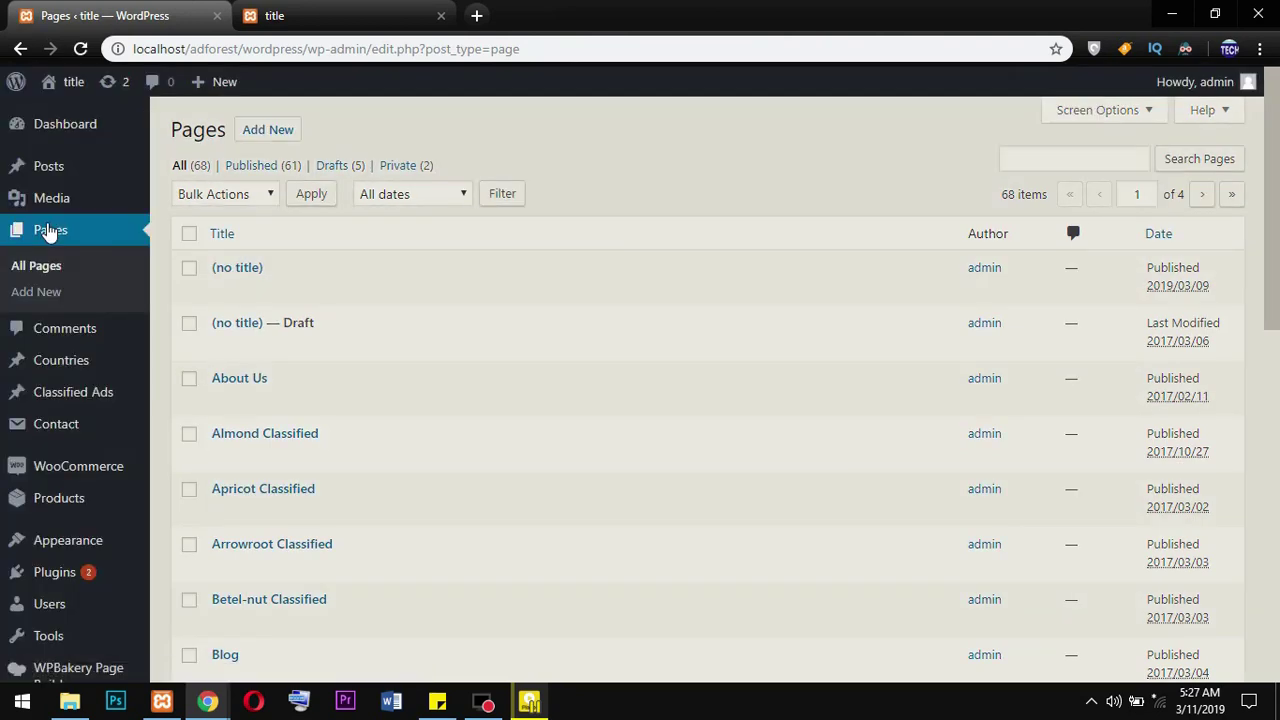
Open the Arrowroot Classified page and the first Cashew Classified page for viewing in new browser tabs
scroll(300, 350, down, 2)
middle_click(356, 379)
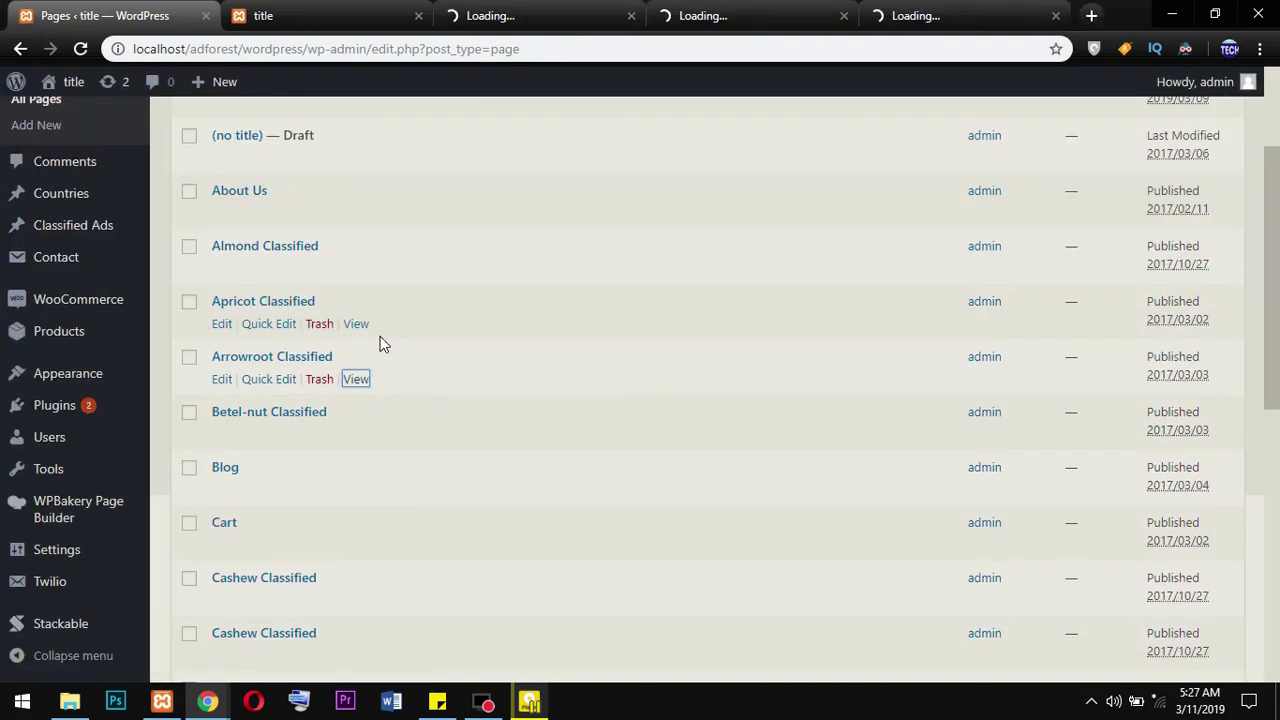
scroll(266, 495, down, 1)
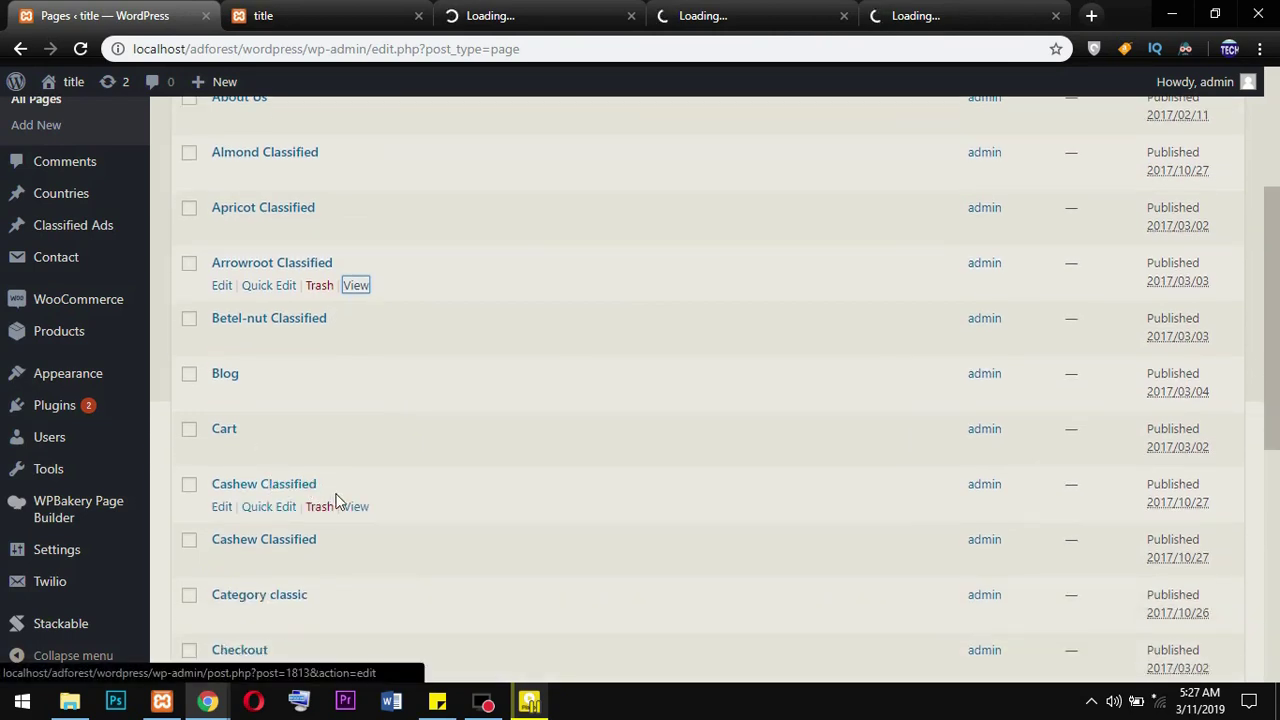
right_click(357, 507)
click(380, 516)
Open the second Cashew Classified page, the Category classic page and the Coconut Classified page for viewing in new browser tabs
scroll(358, 488, down, 1)
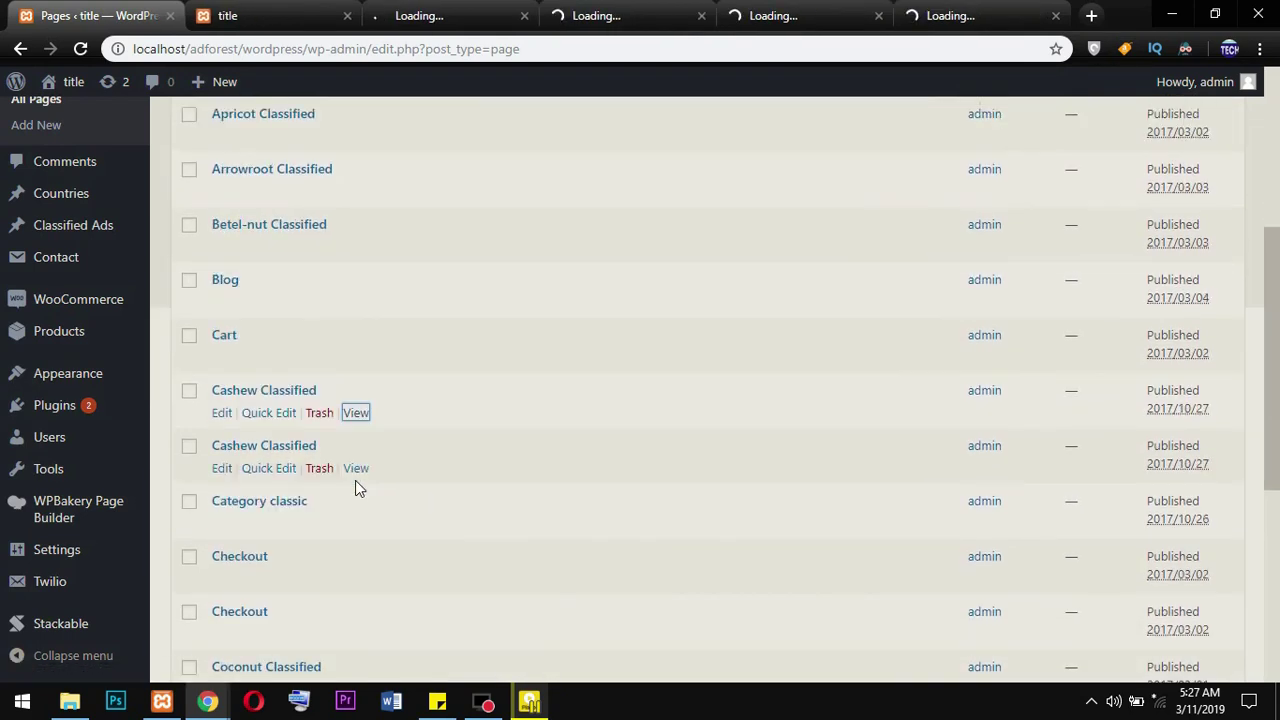
scroll(356, 486, down, 1)
right_click(356, 376)
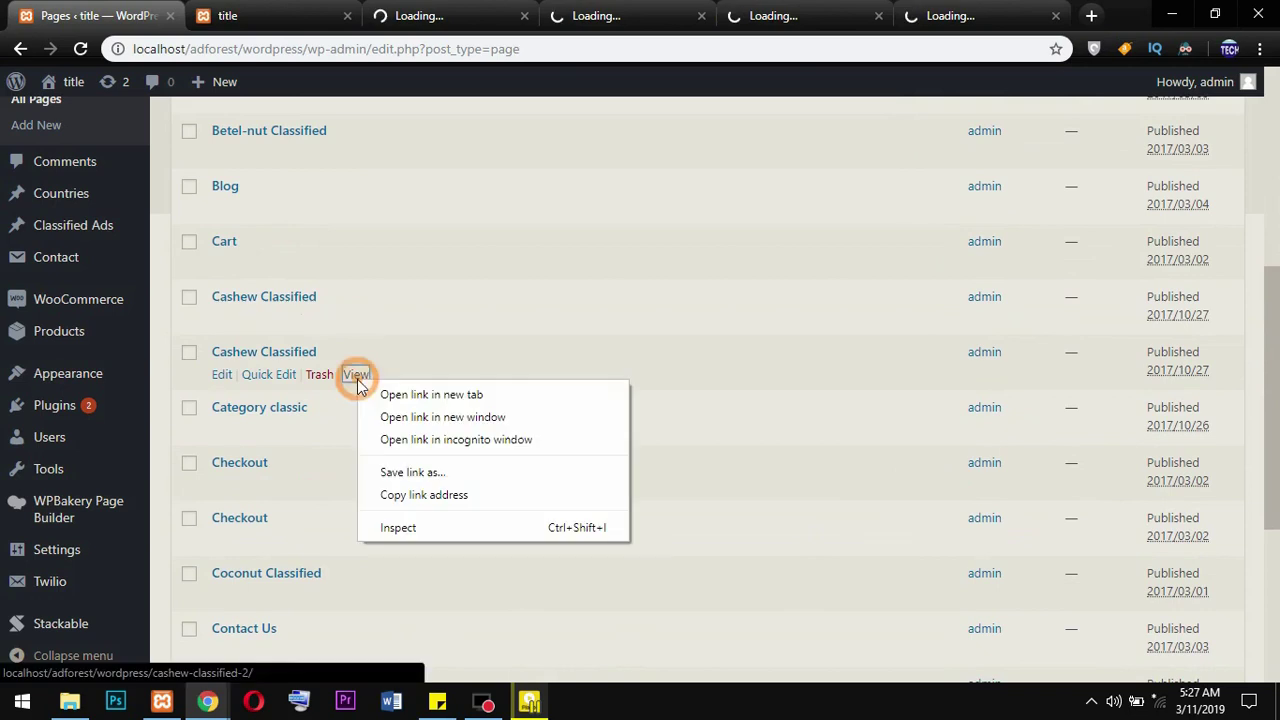
click(362, 397)
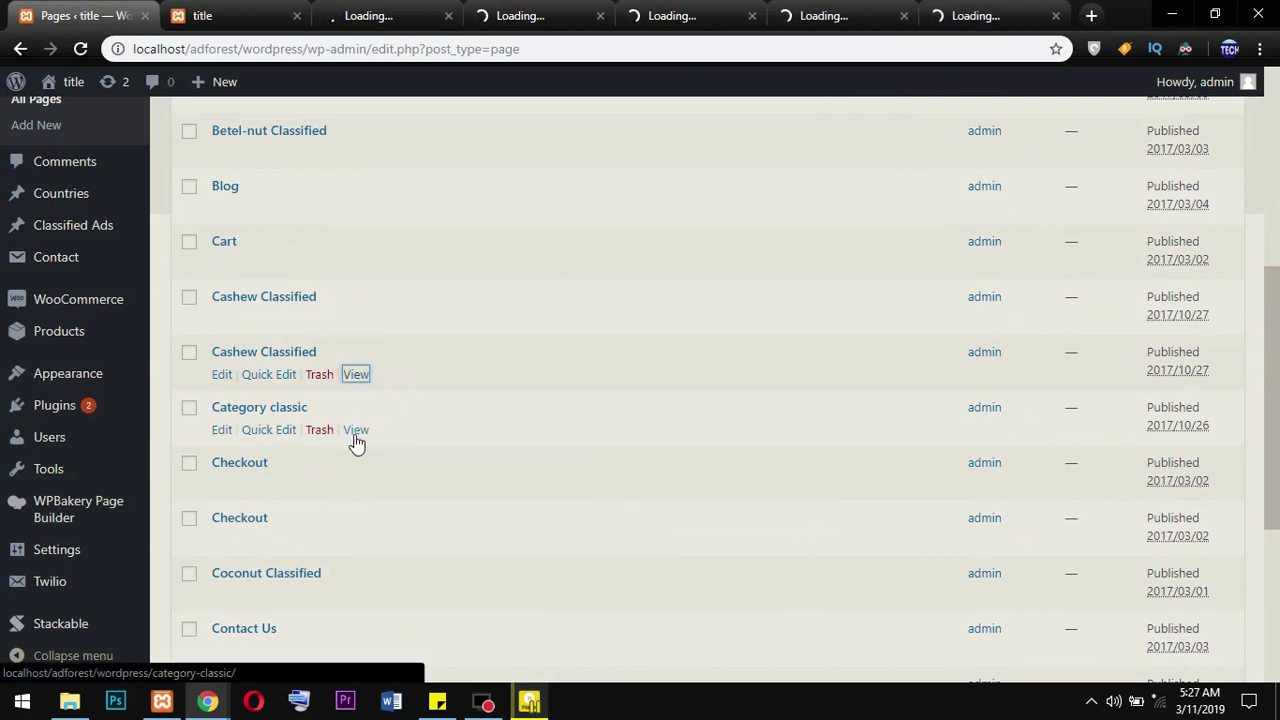
right_click(356, 433)
click(395, 448)
scroll(355, 490, down, 2)
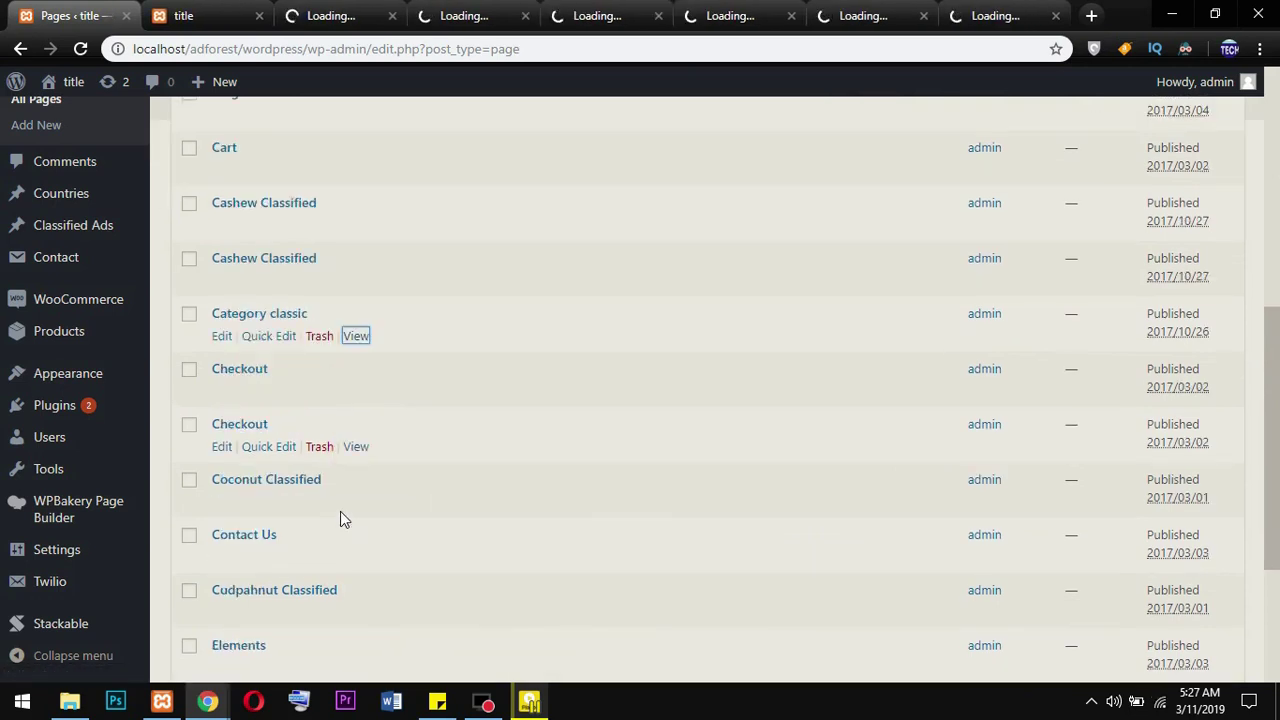
right_click(354, 408)
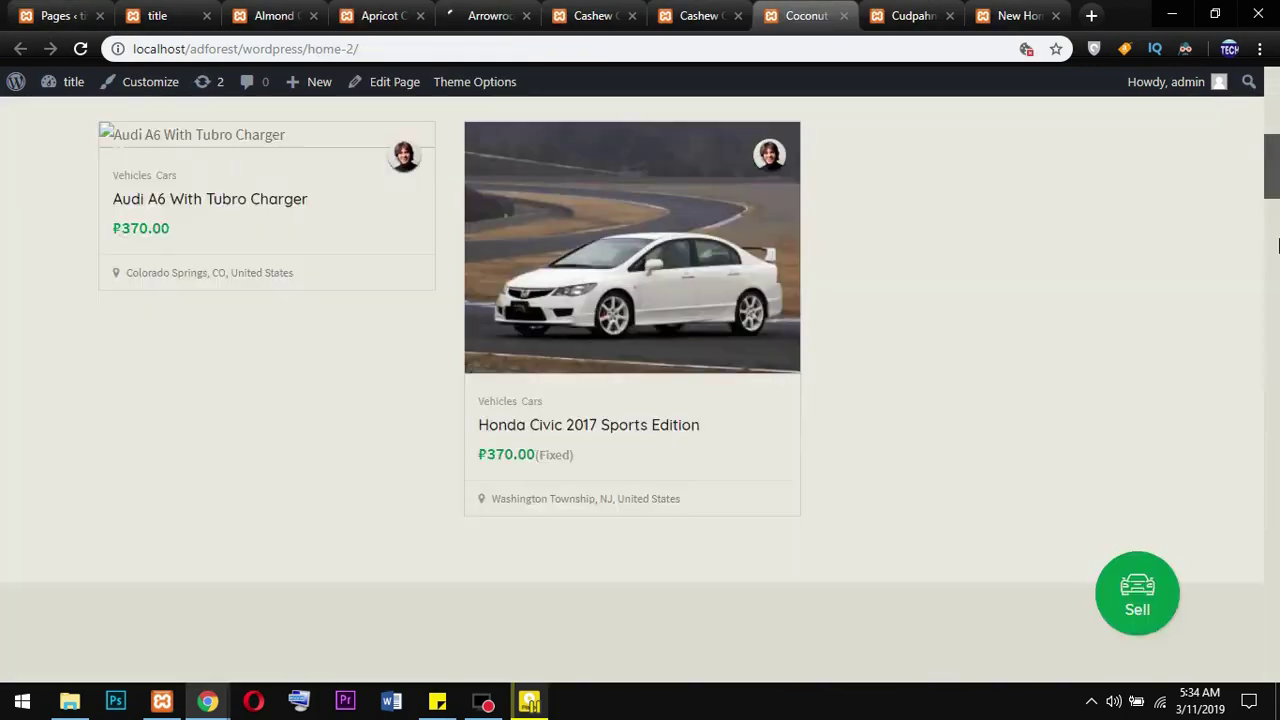
Look through the Coconut Classified demo page and both Cashew Classified demo pages in their browser tabs
scroll(1278, 537, down, 20)
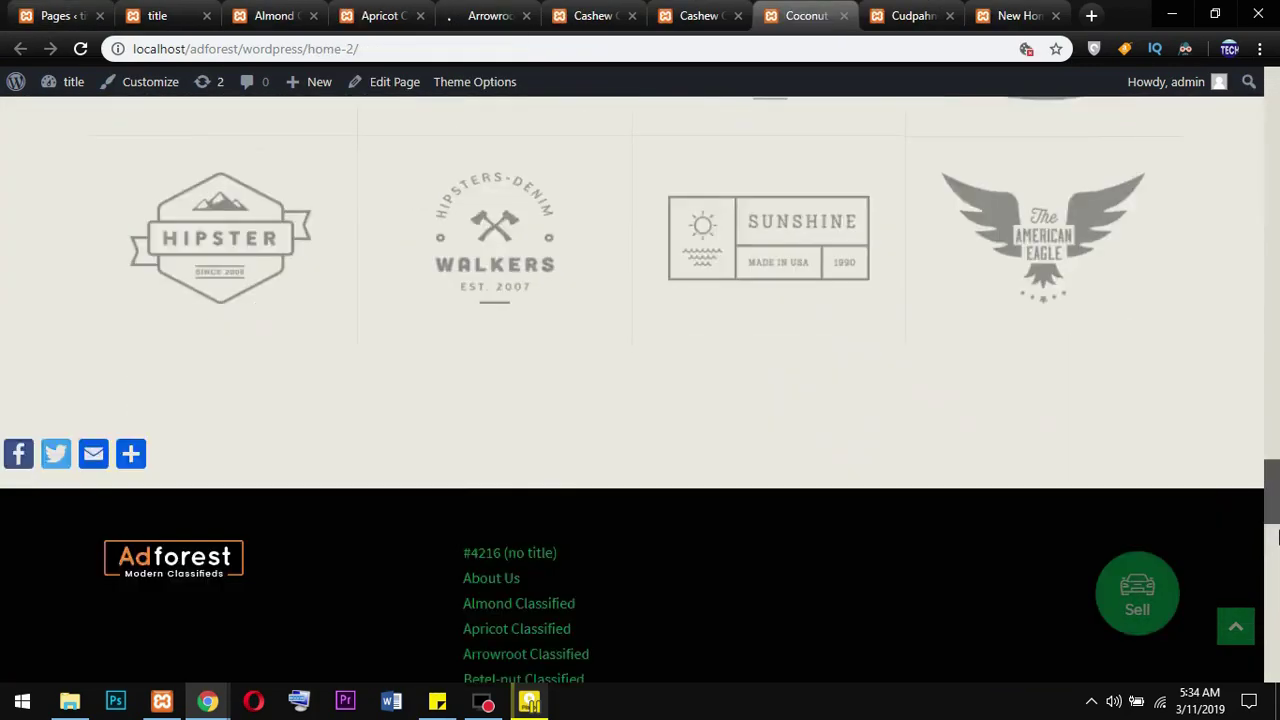
drag(1278, 537, 1272, 118)
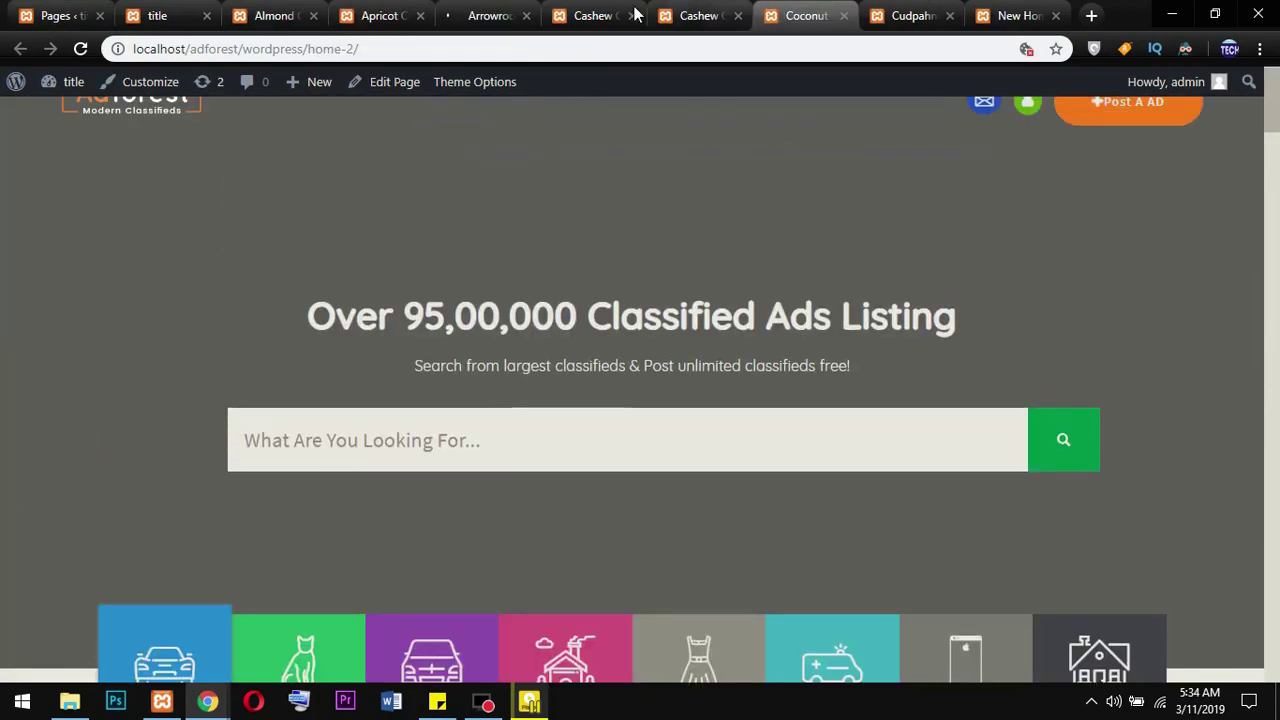
click(694, 15)
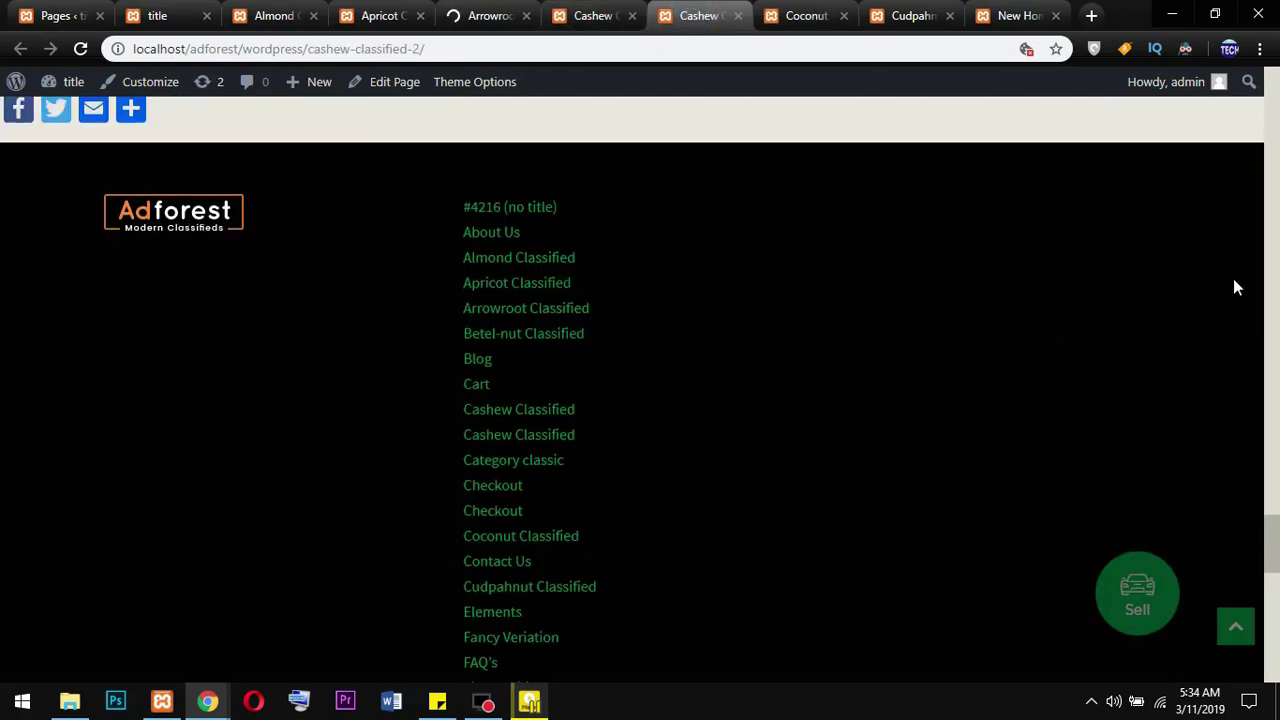
scroll(1270, 200, up, 15)
scroll(1278, 162, up, 10)
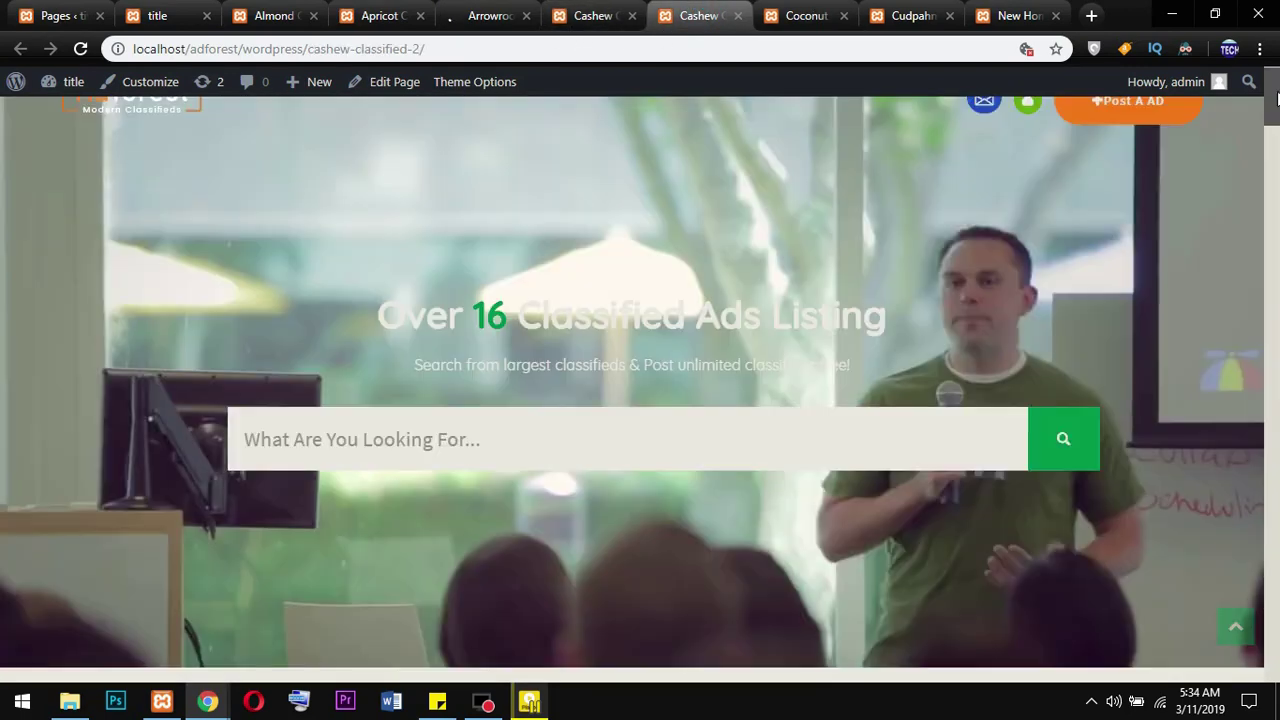
click(595, 15)
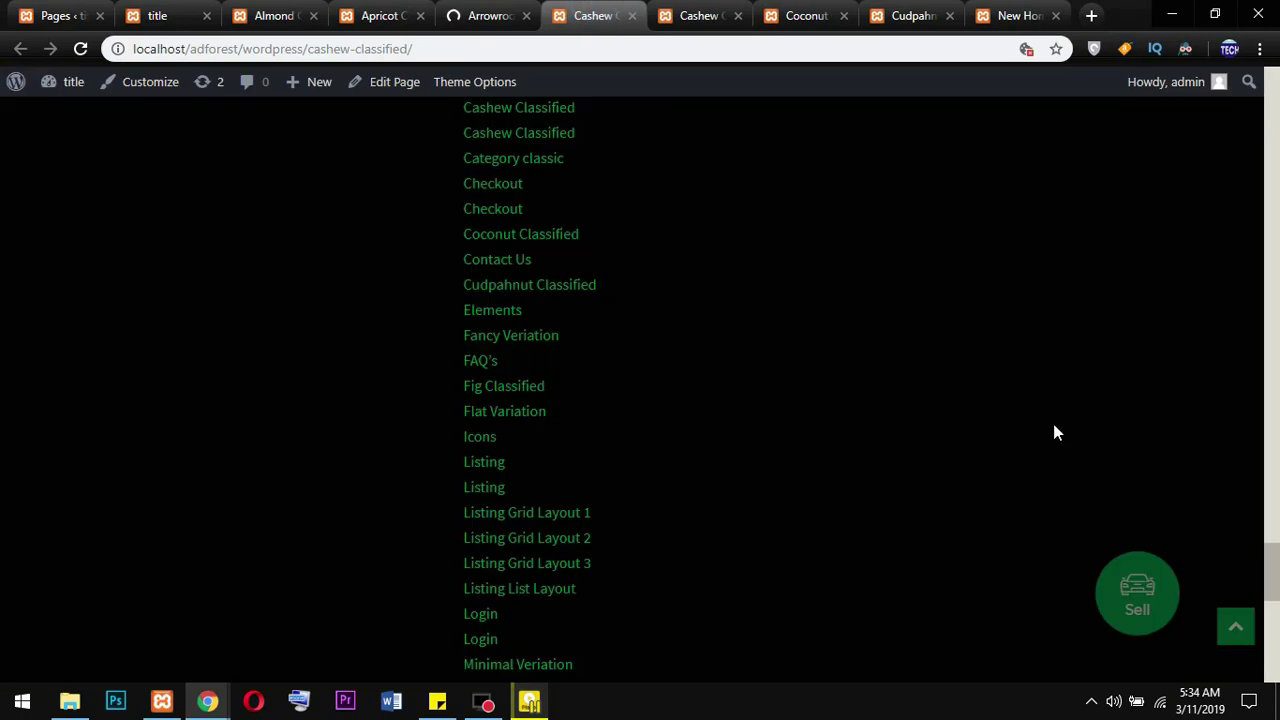
scroll(1270, 543, up, 5)
Examine the Almond Classified demo page from its search header down to the footer links
click(272, 15)
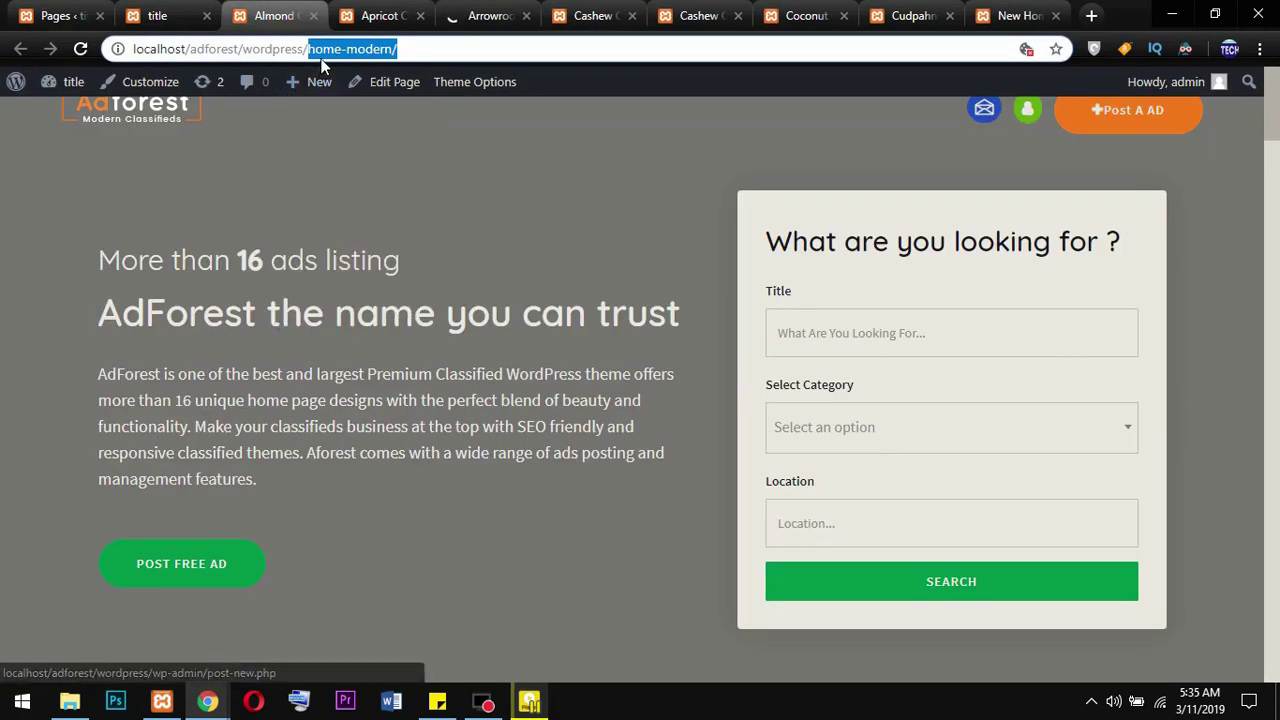
scroll(839, 420, down, 5)
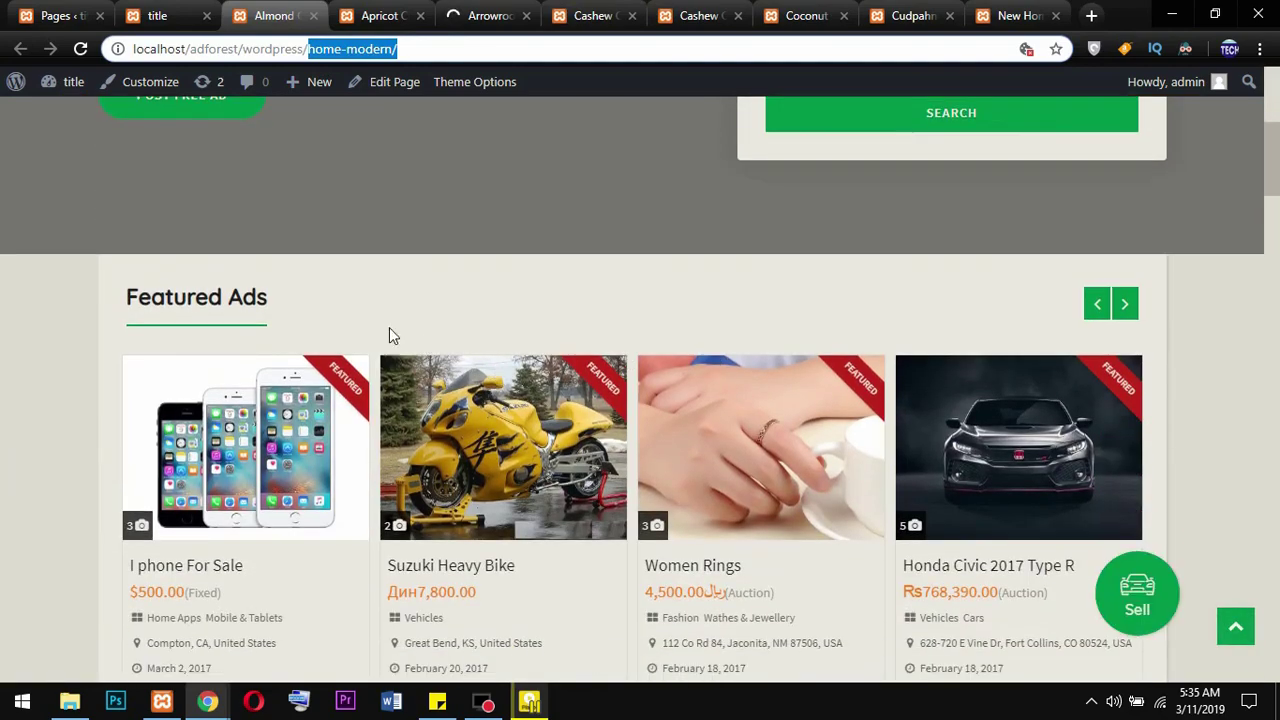
scroll(634, 363, down, 9)
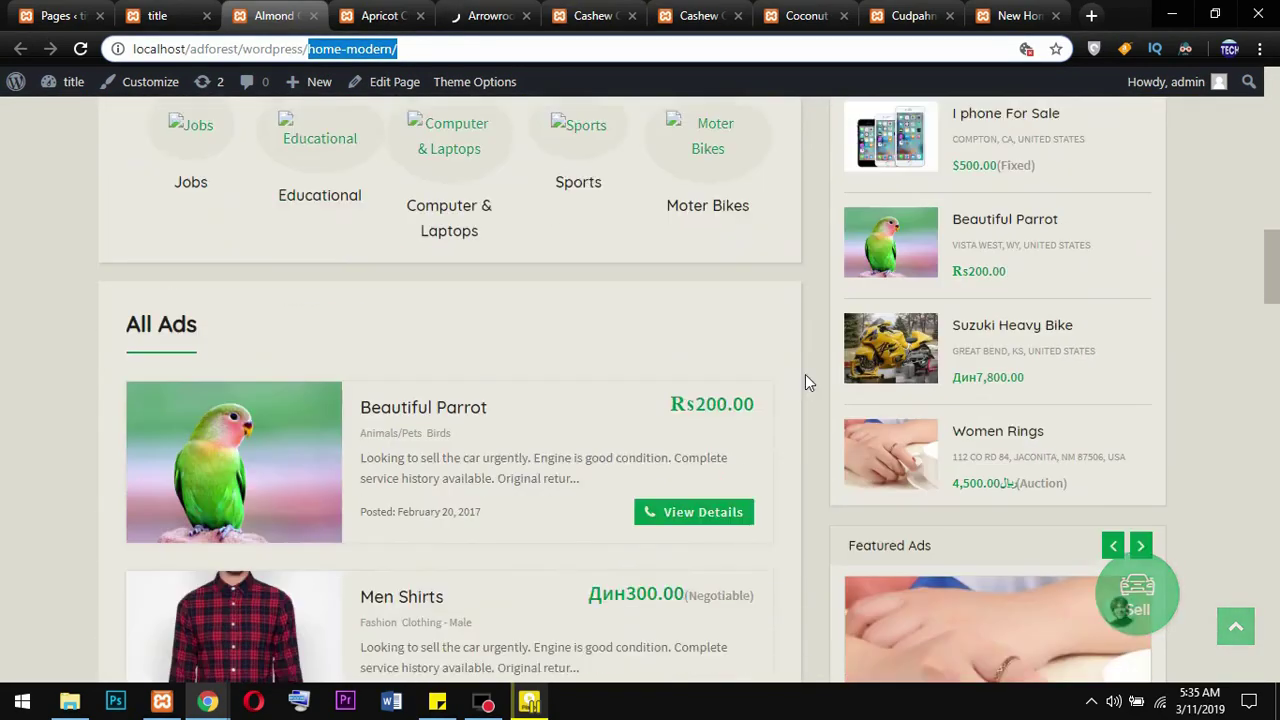
scroll(805, 400, down, 10)
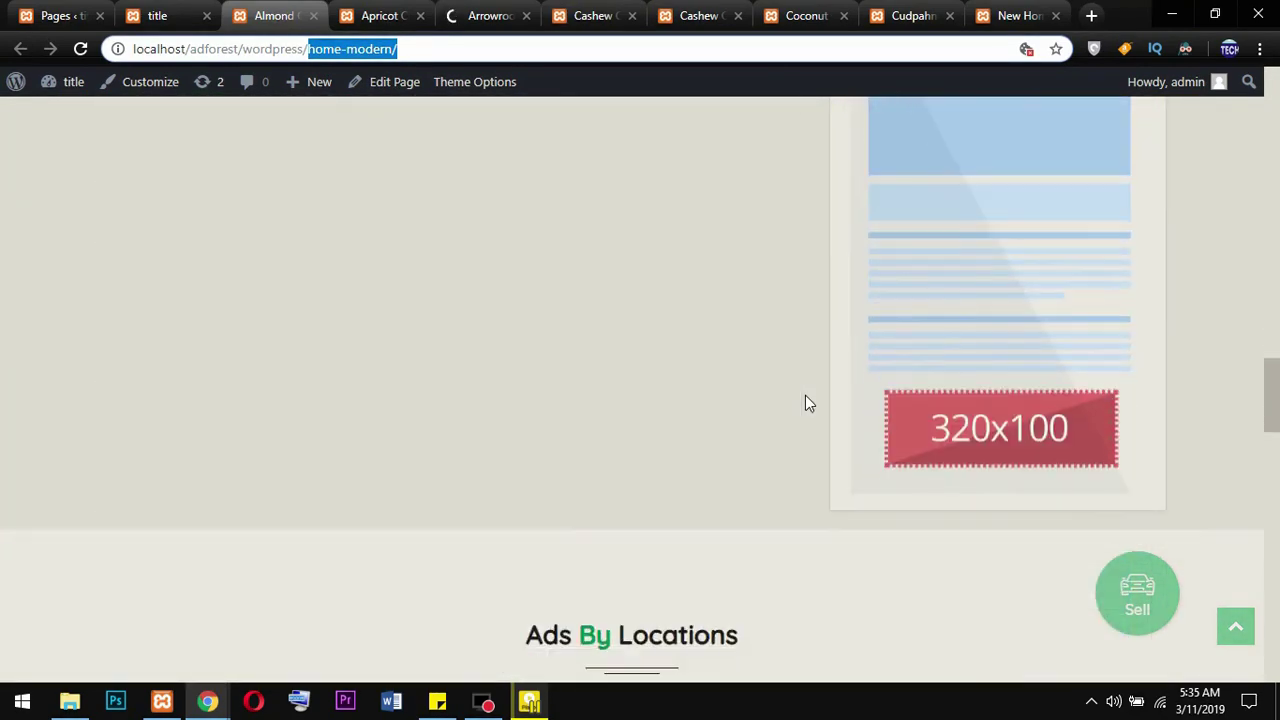
scroll(805, 395, down, 15)
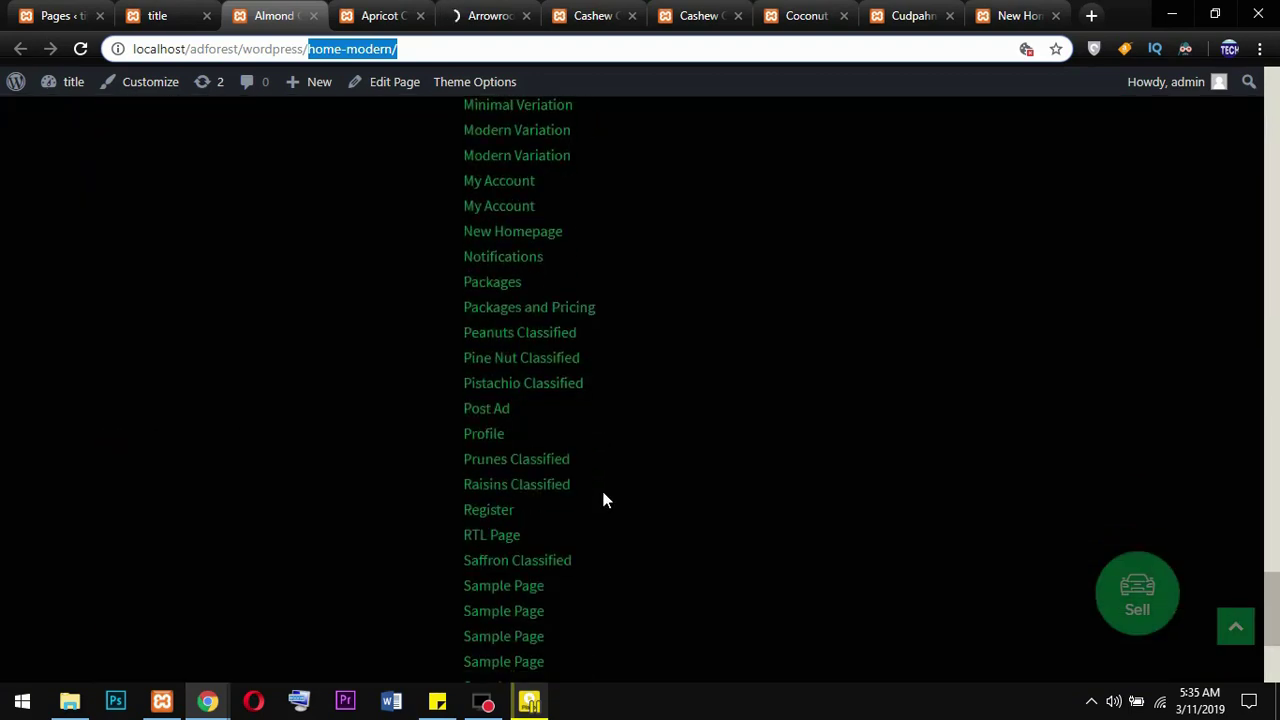
scroll(601, 486, up, 9)
scroll(538, 328, up, 5)
View the Apricot Classified demo page, close its browser tab and reopen the closed tab
click(412, 20)
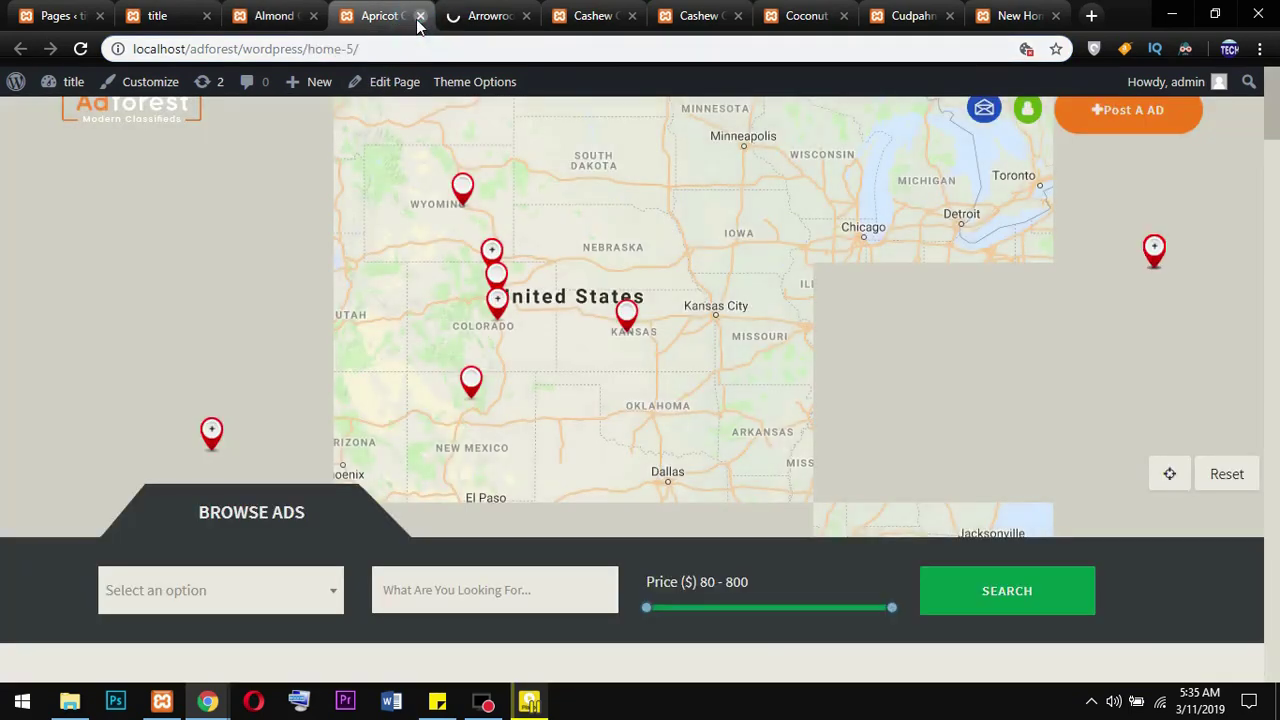
click(420, 16)
right_click(382, 16)
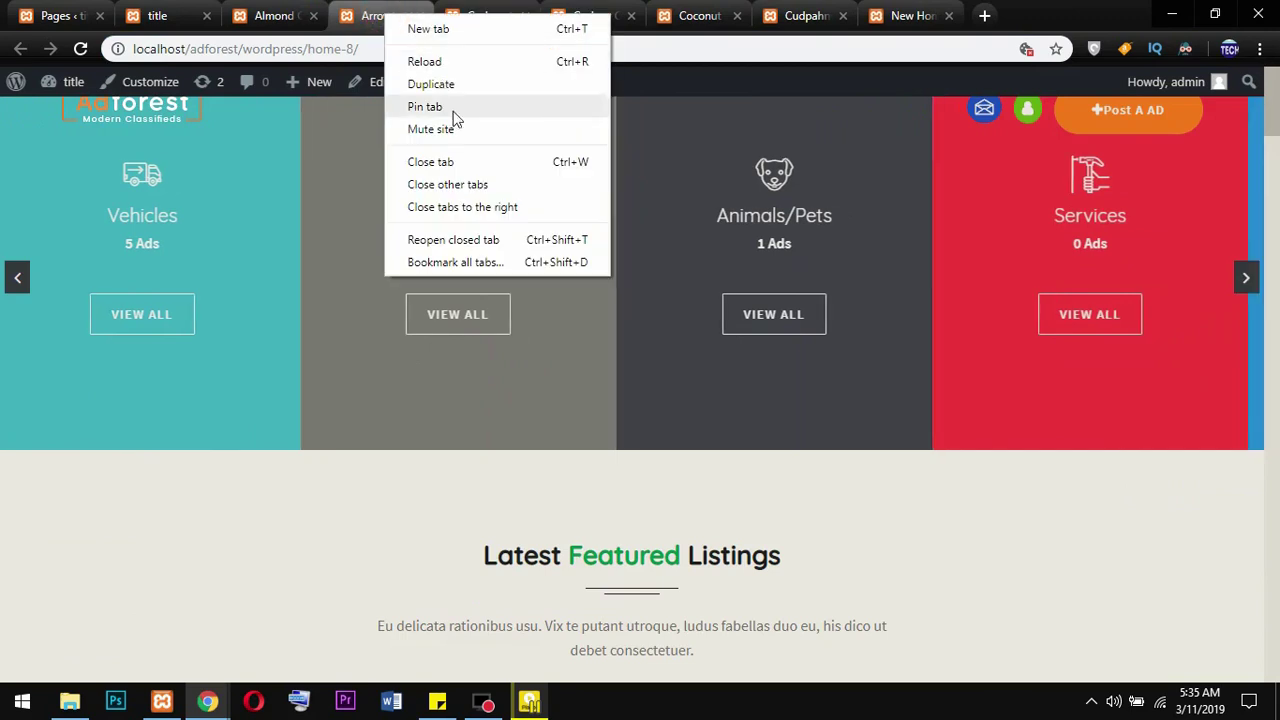
click(452, 240)
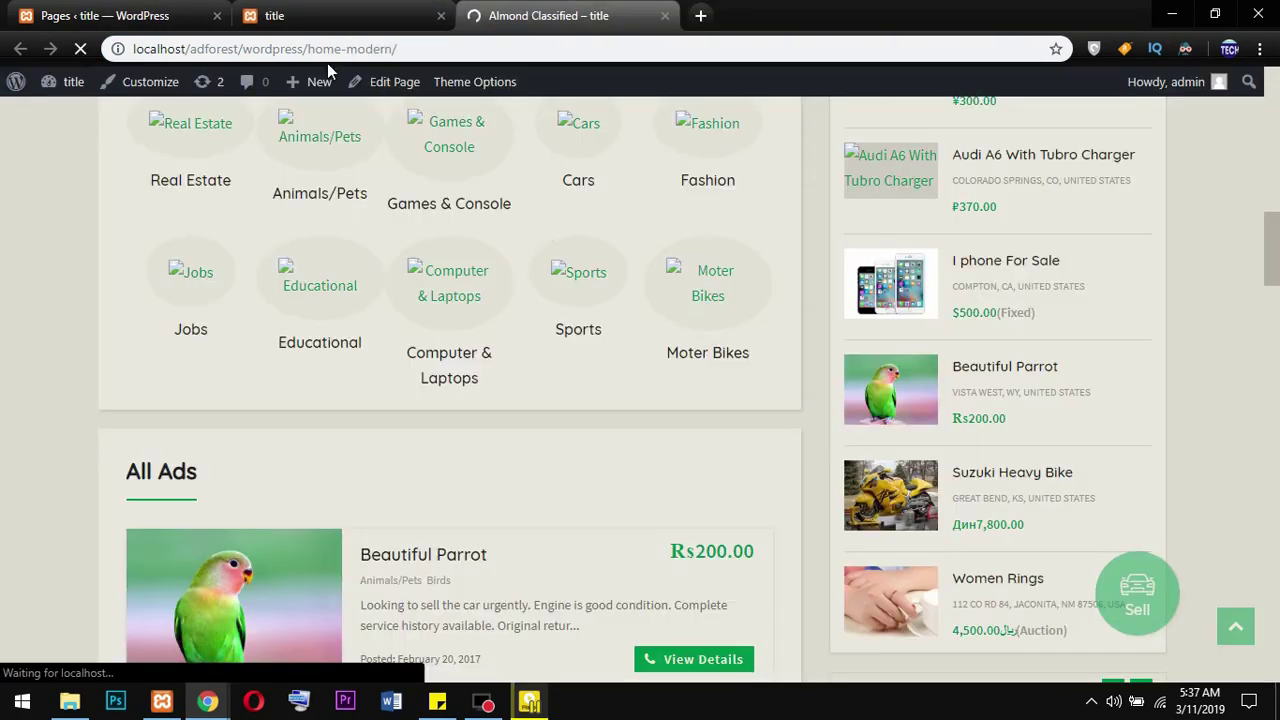
Highlight the home-modern slug in the Almond Classified page's address and check it alongside the Pages list
drag(308, 48, 395, 48)
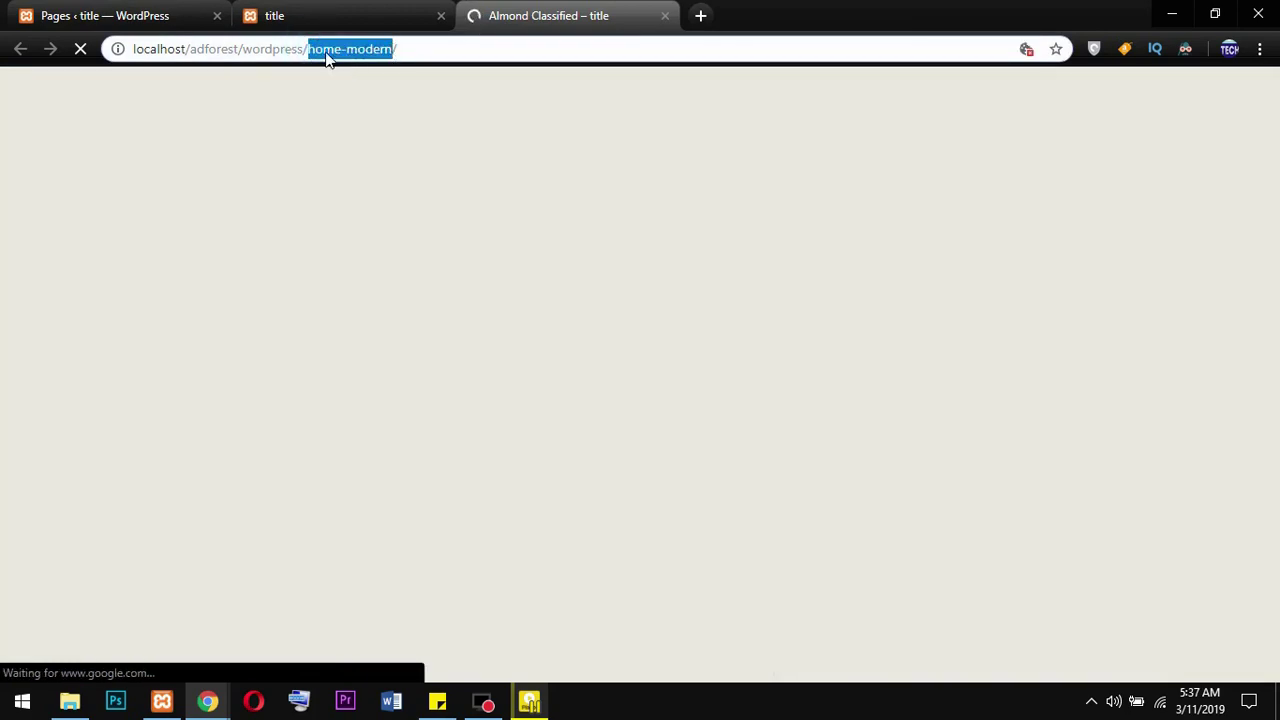
click(107, 16)
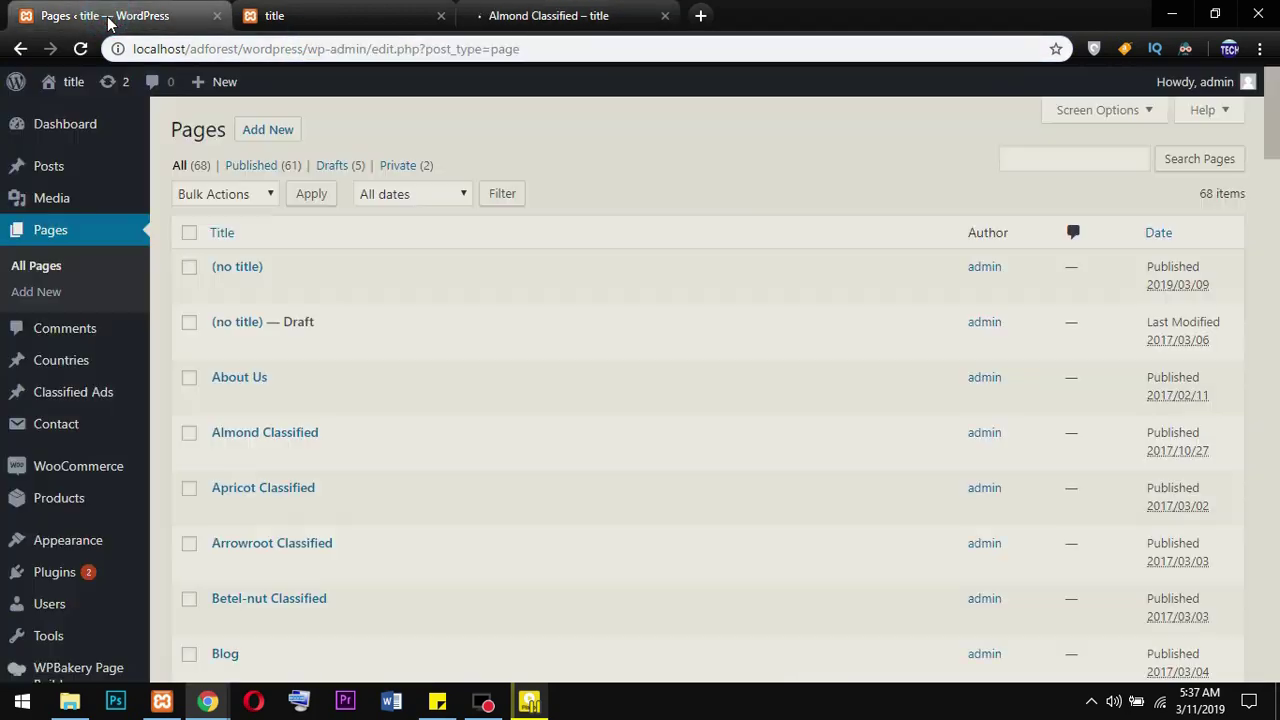
click(548, 16)
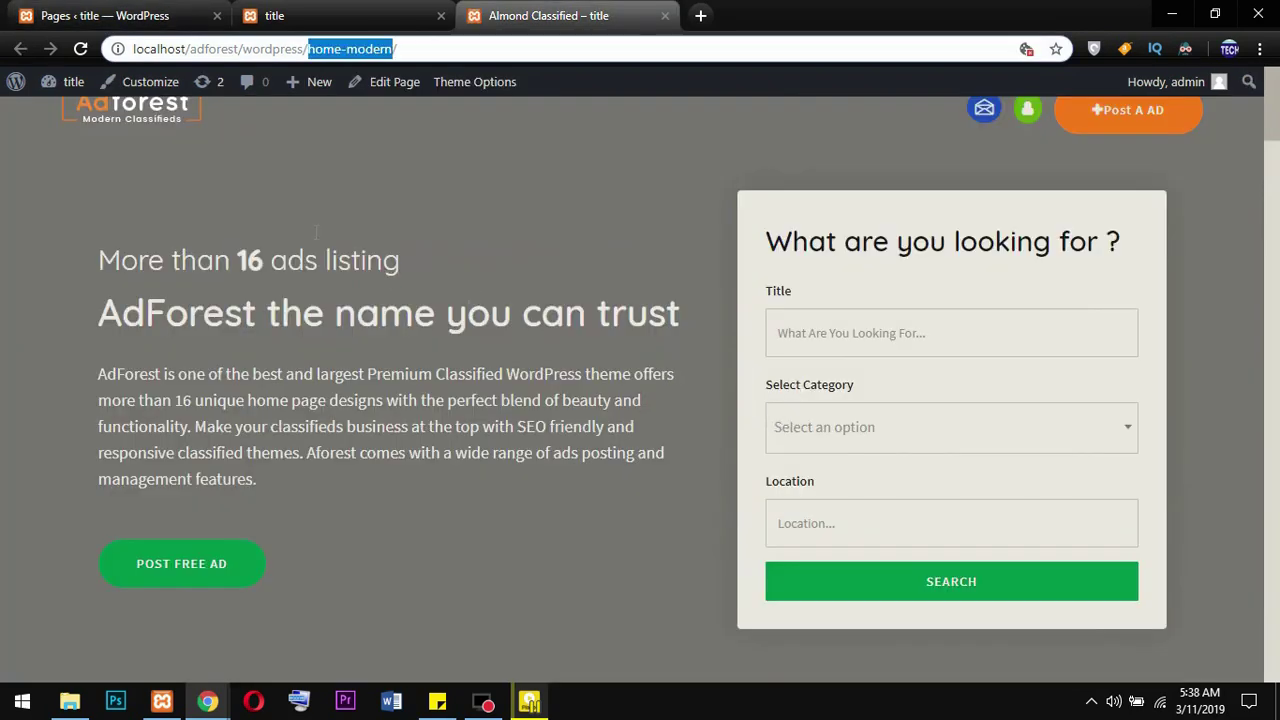
click(313, 49)
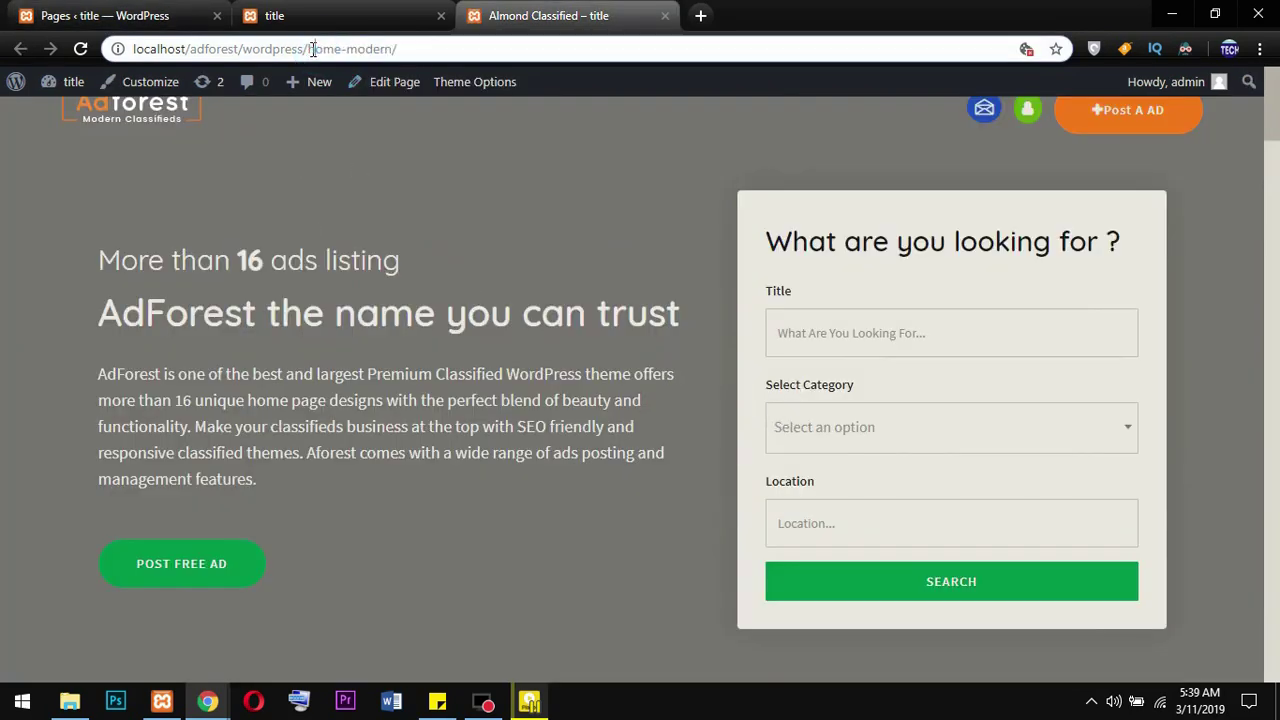
drag(310, 49, 382, 49)
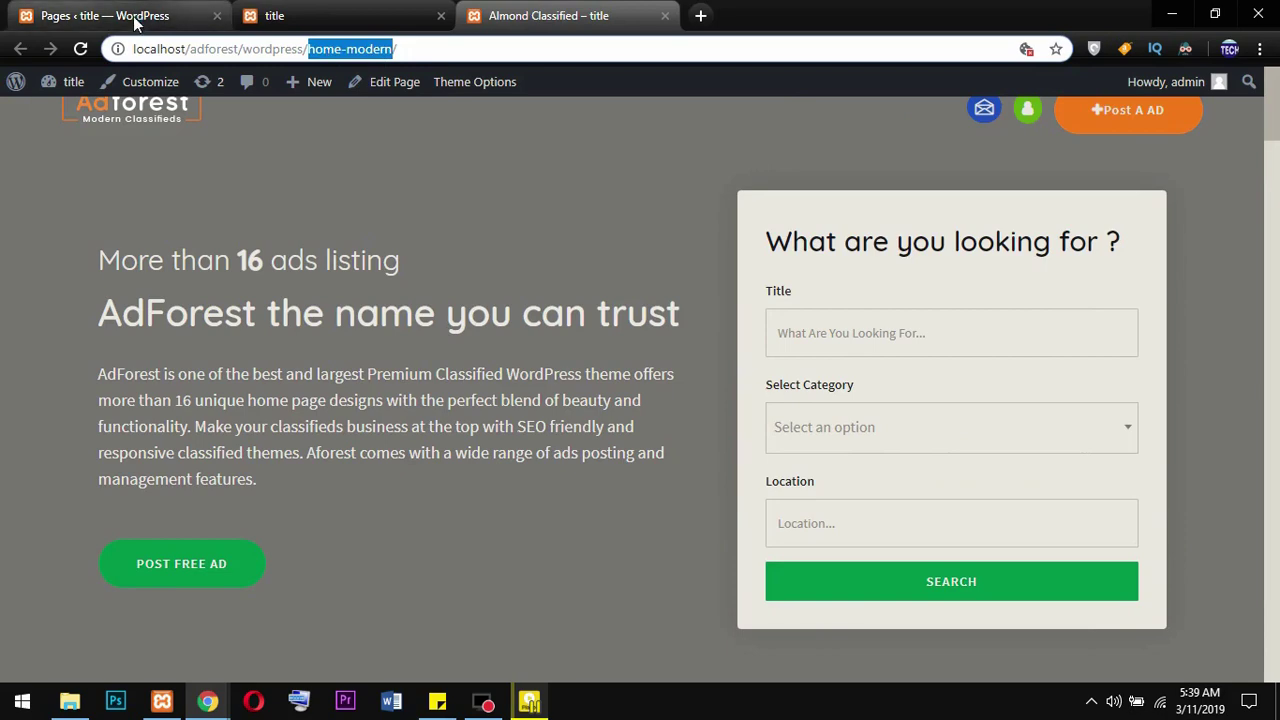
Return to the WordPress admin and open the Reading Settings in a new browser tab
click(105, 15)
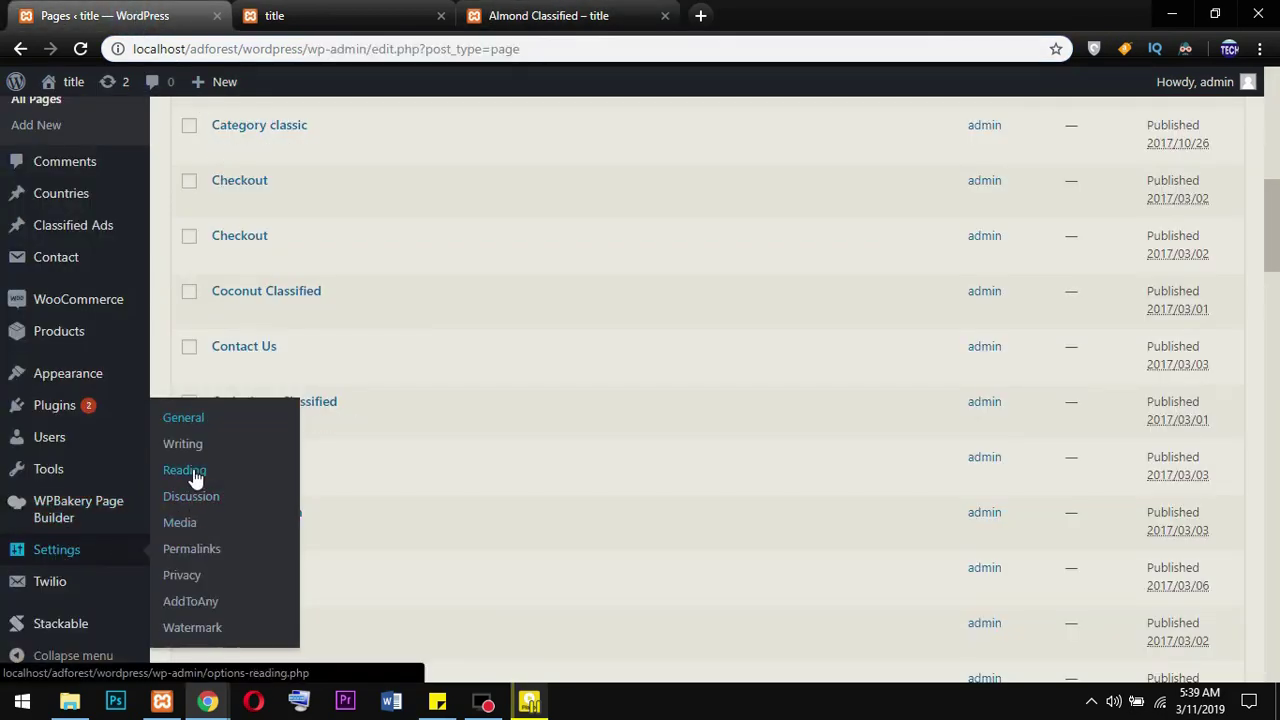
right_click(196, 479)
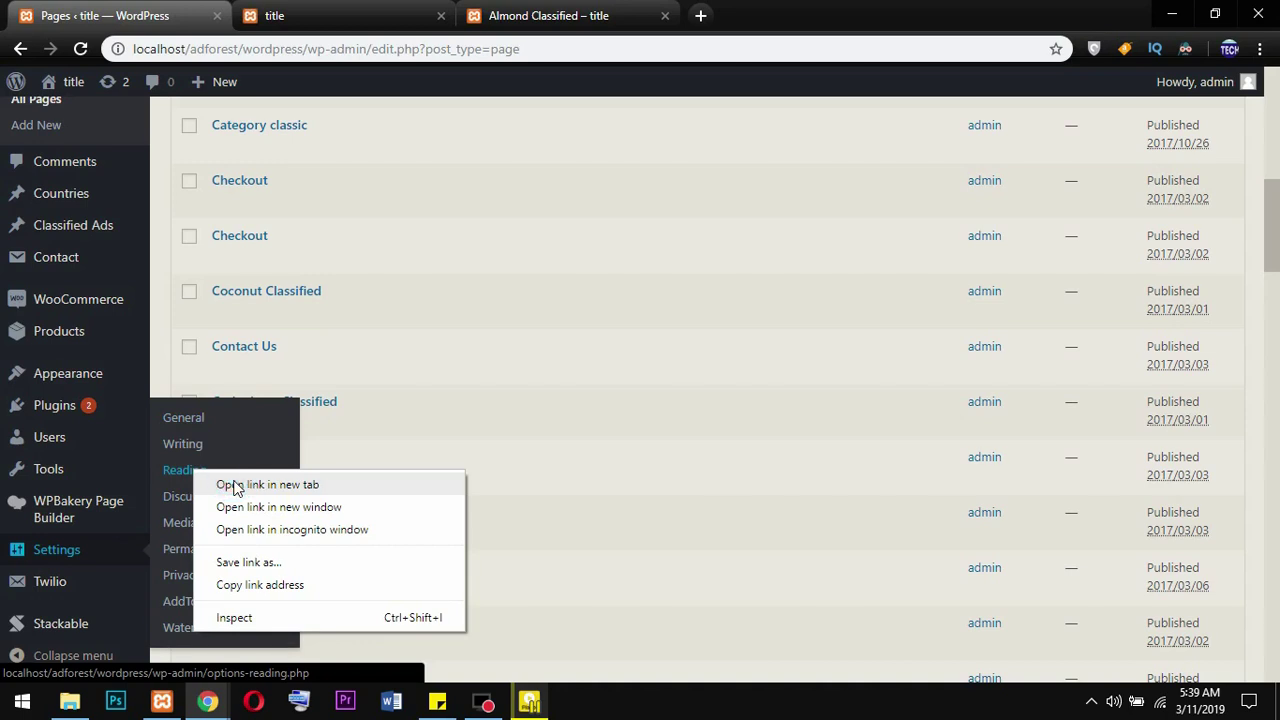
click(267, 484)
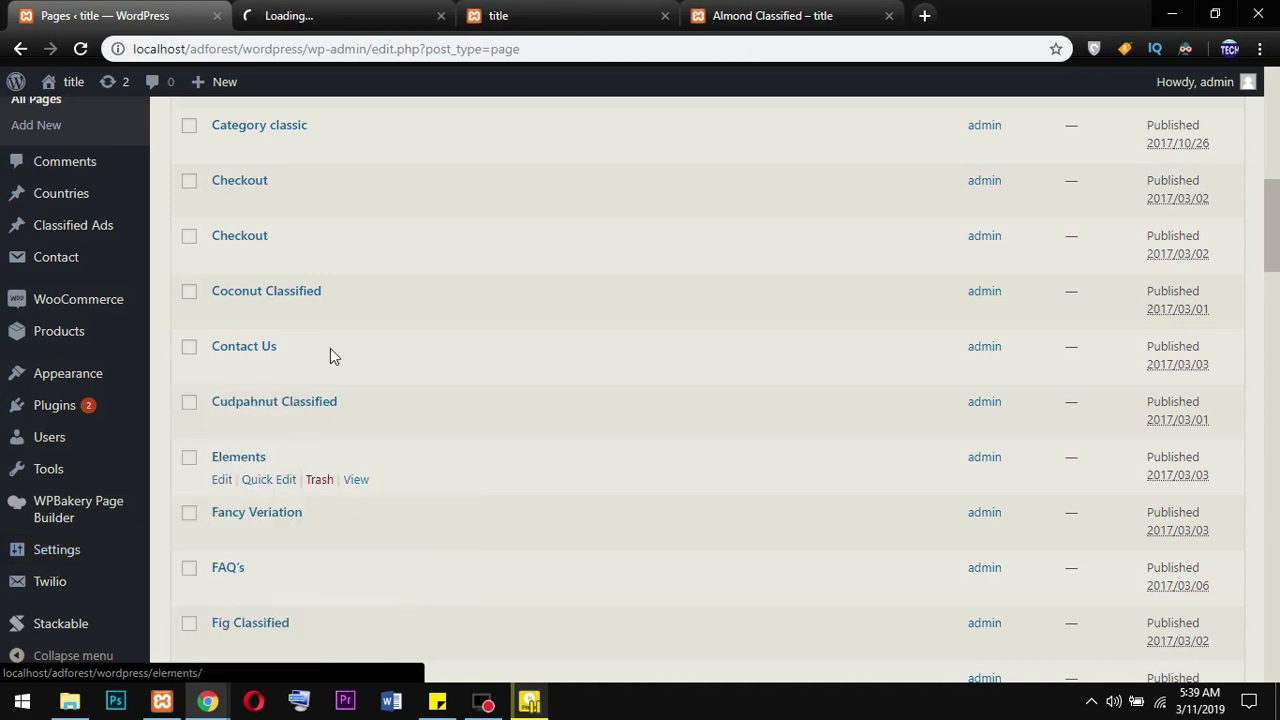
click(345, 15)
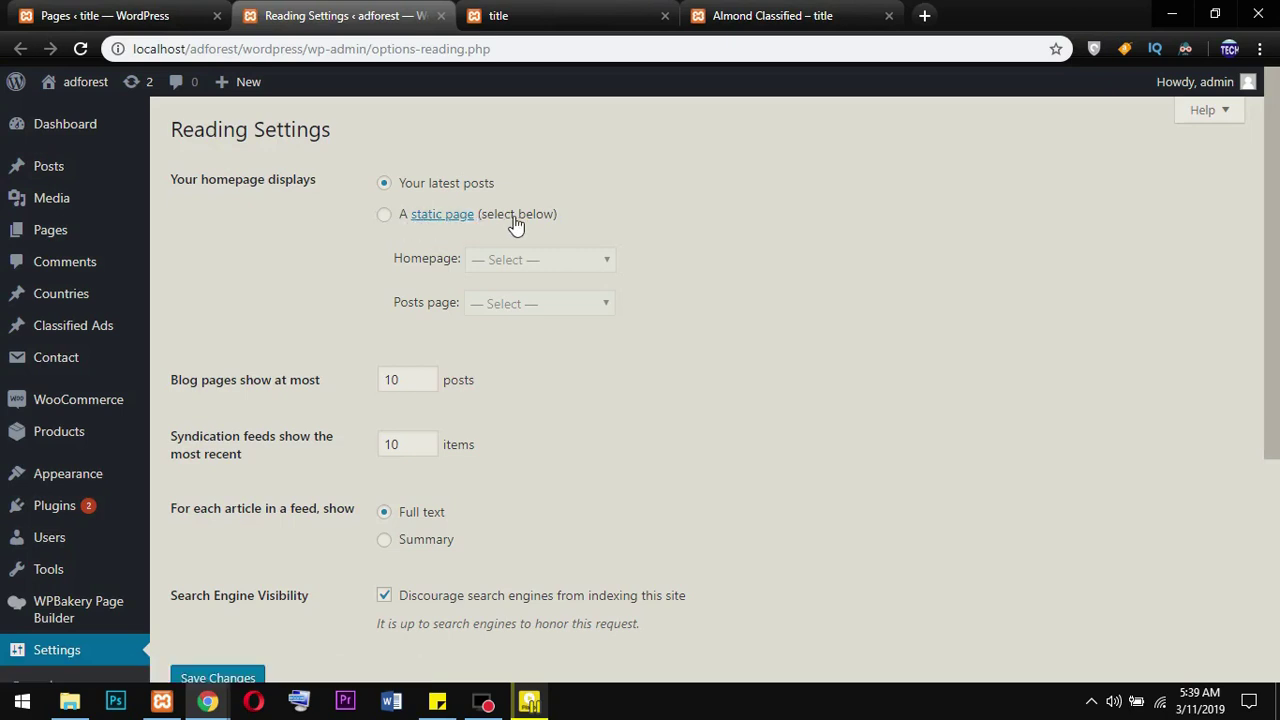
Set the homepage to display a static page, after comparing this option with Your latest posts
click(384, 216)
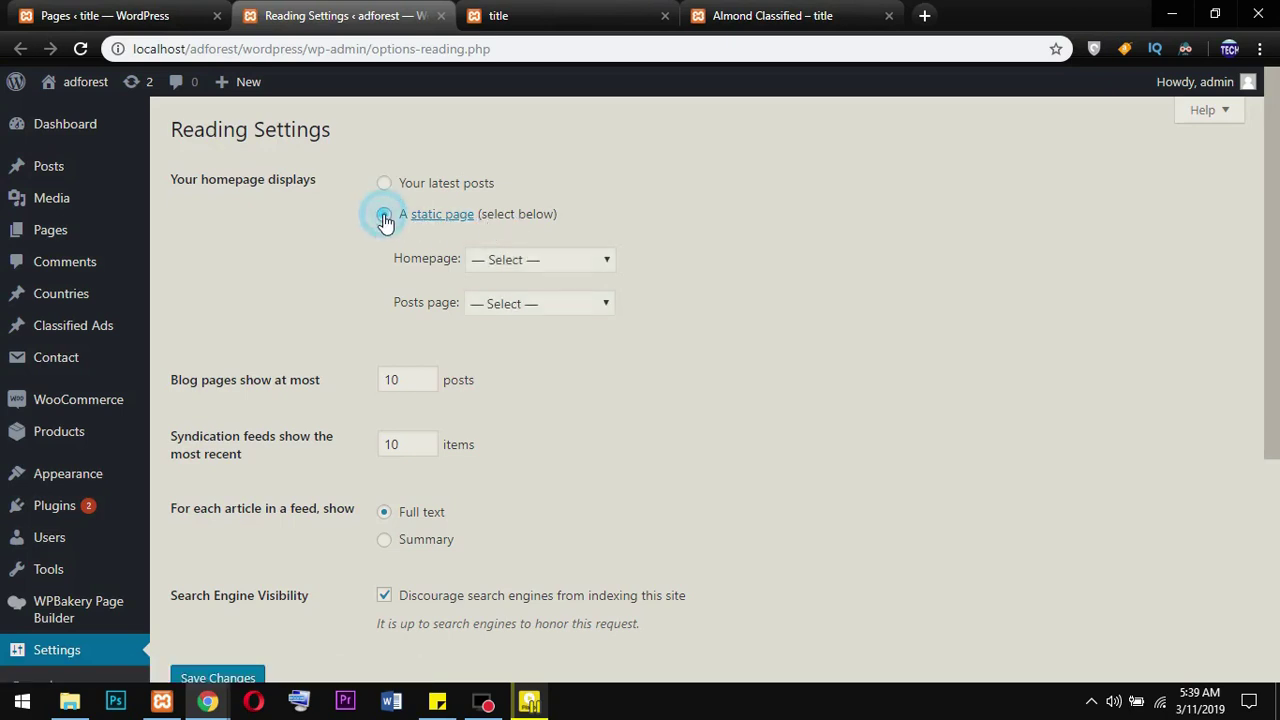
click(596, 259)
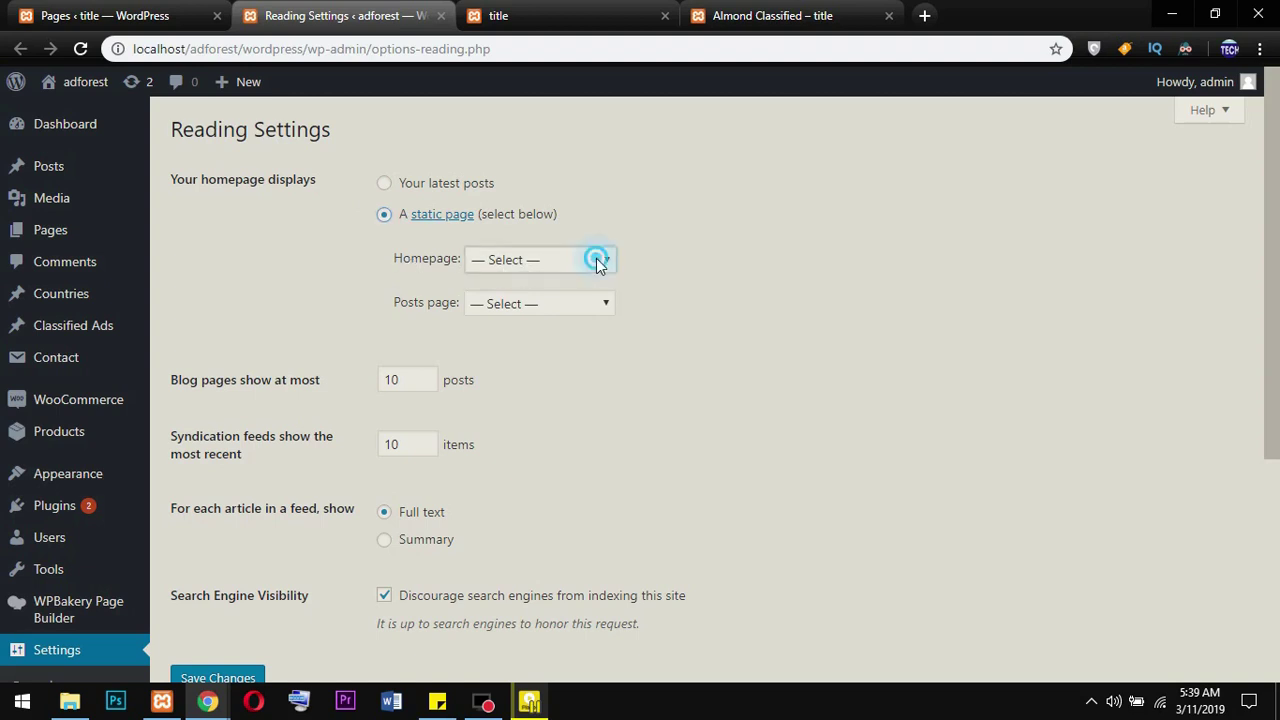
click(597, 259)
click(383, 186)
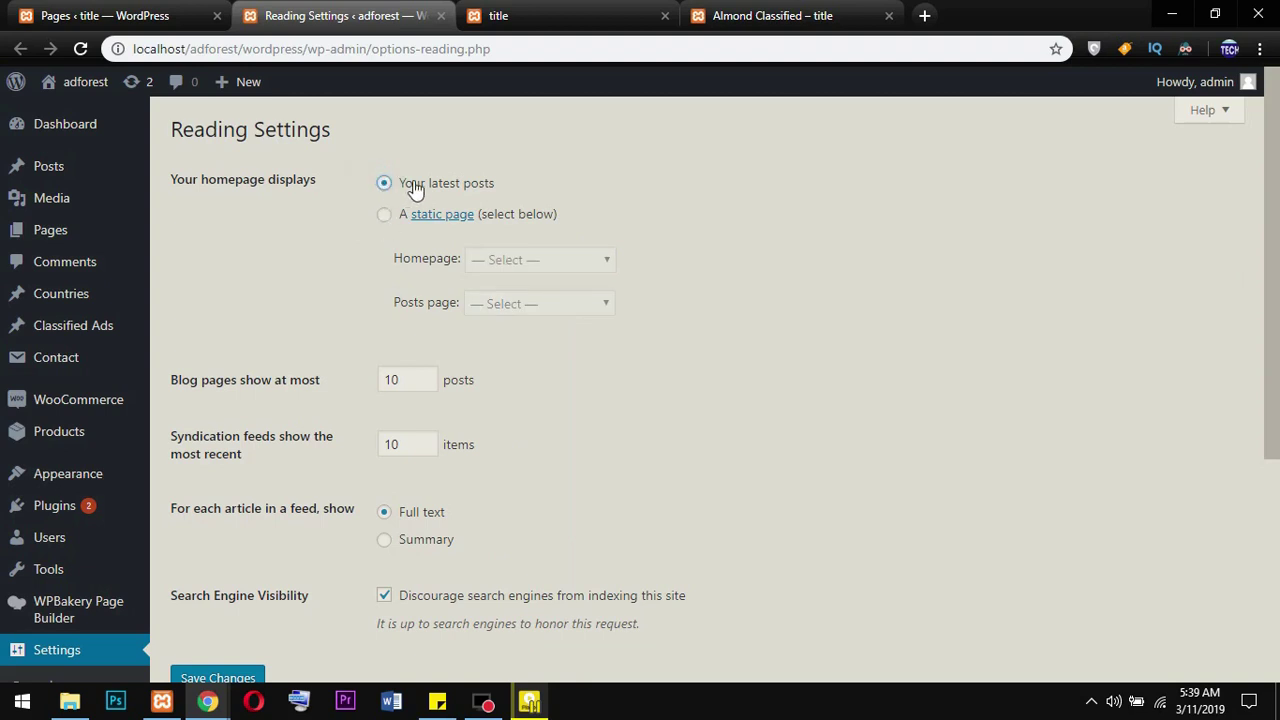
click(560, 262)
click(571, 302)
click(384, 218)
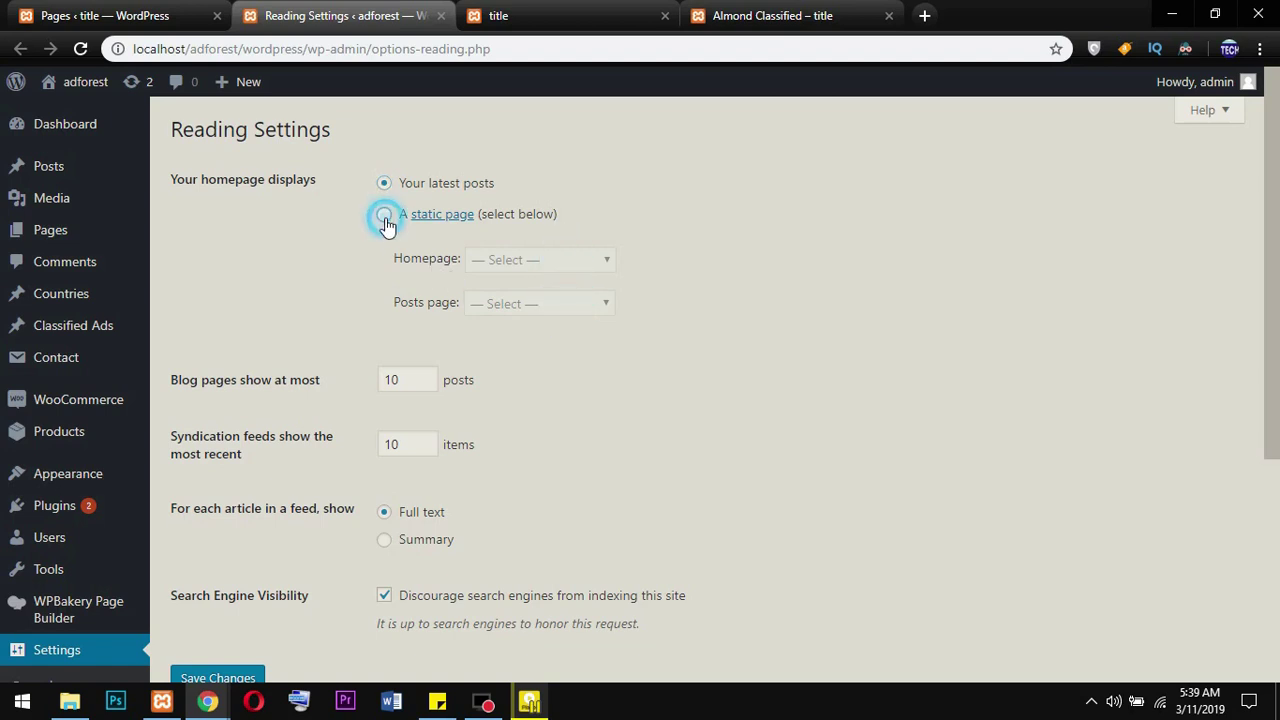
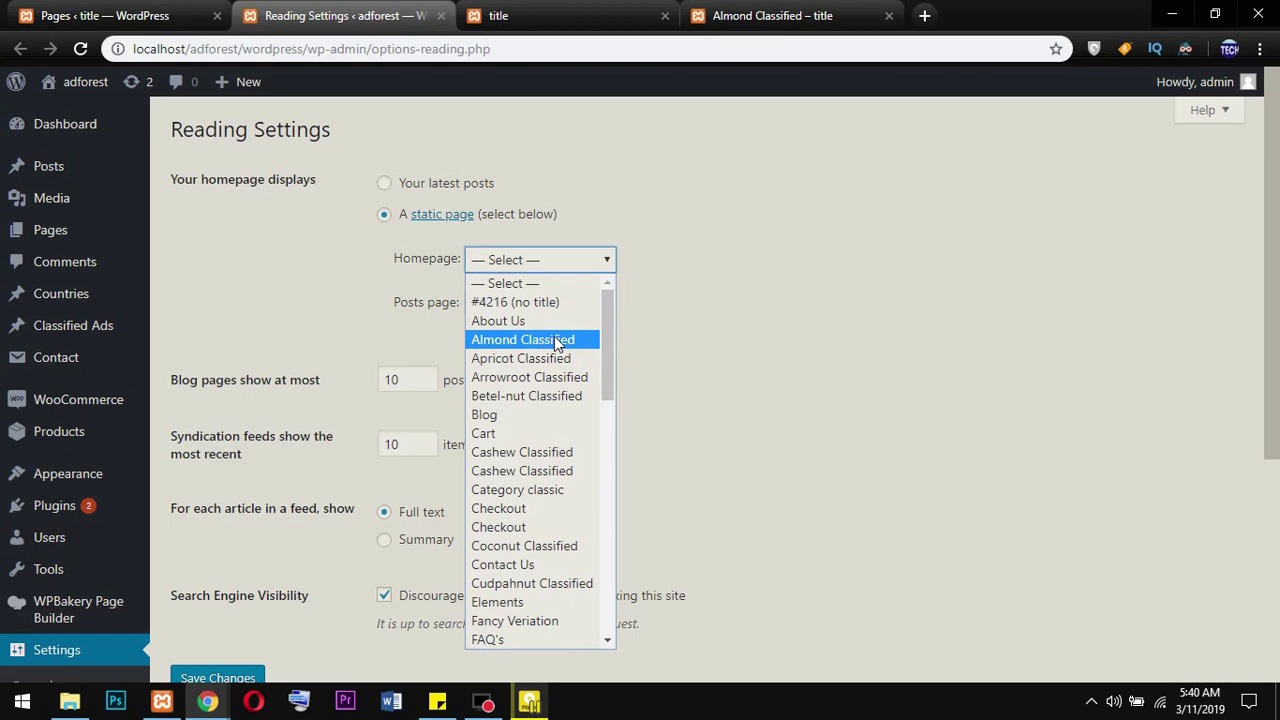
Go back to the Pages list and look through the demo pages available as a homepage
click(112, 15)
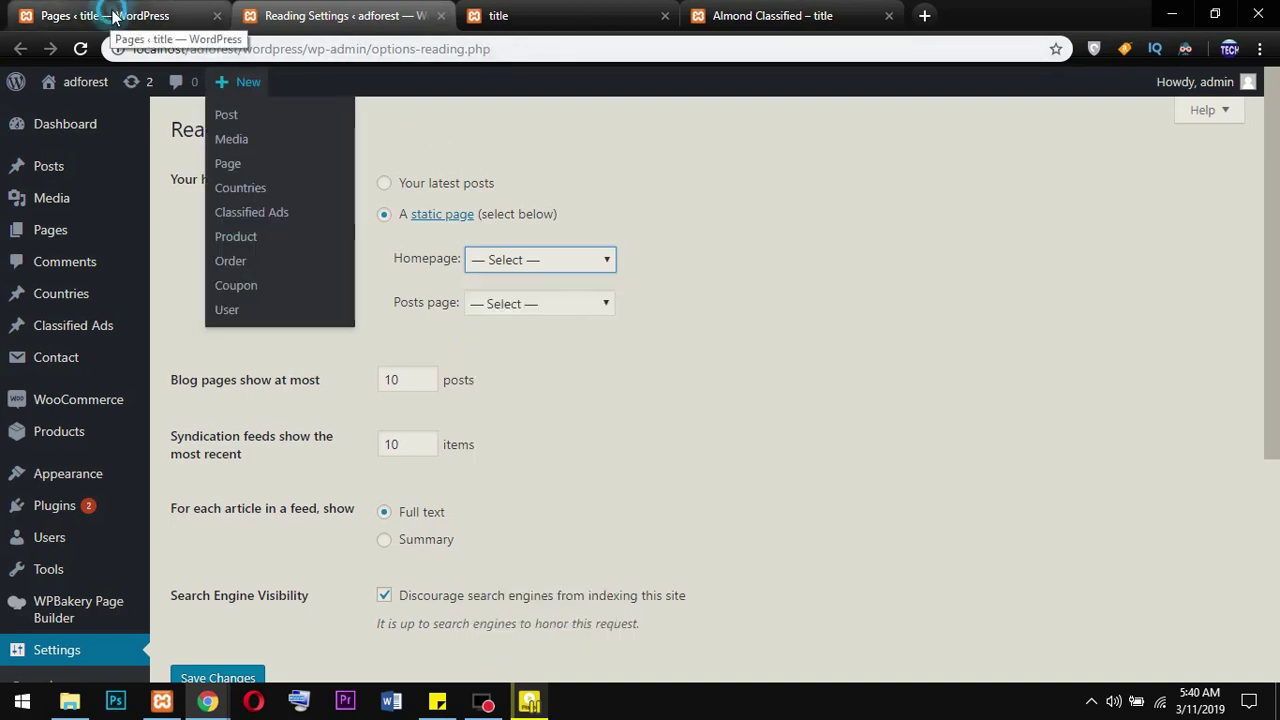
click(166, 265)
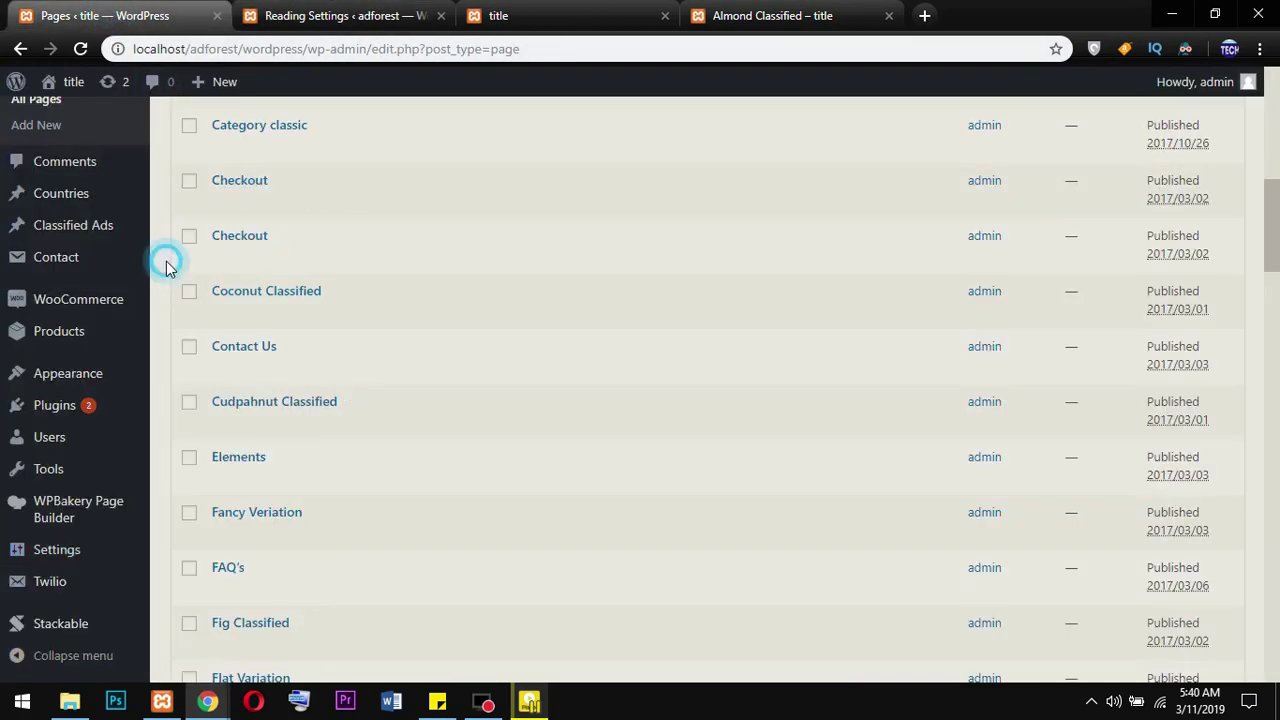
scroll(251, 366, down, 4)
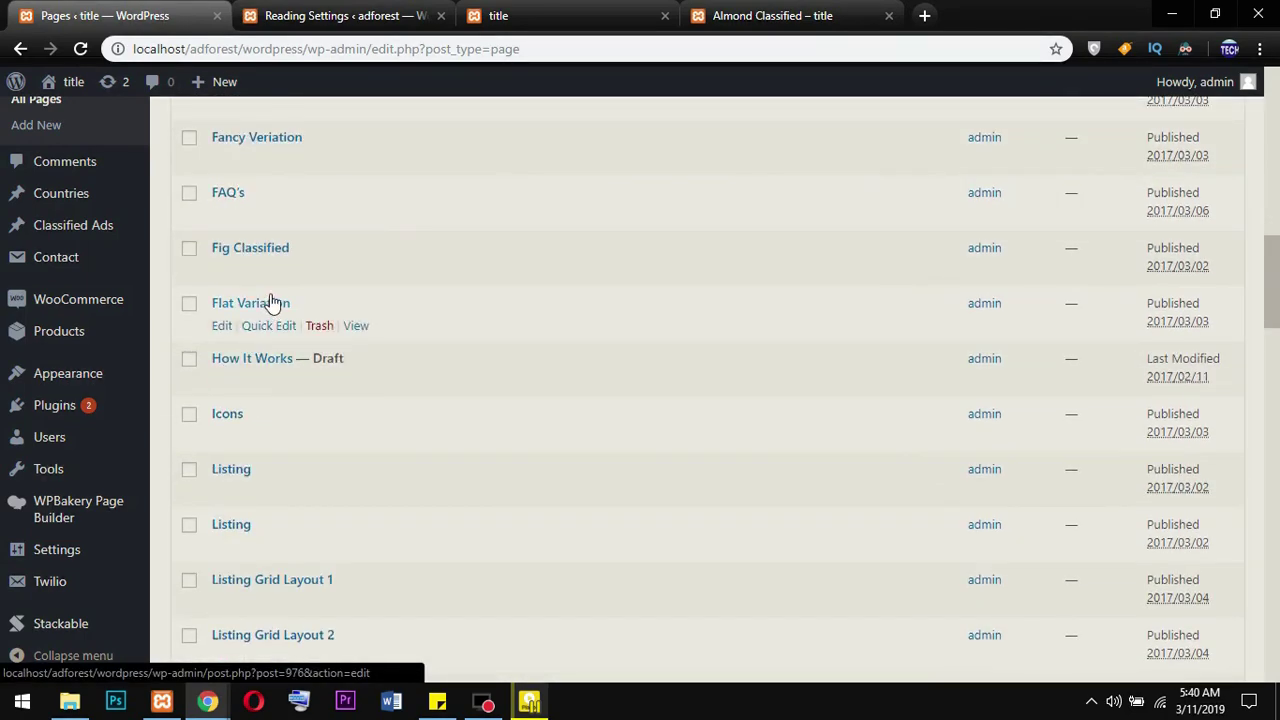
Look through the Pages list and open the quick edit form of the Almond Classified page
scroll(272, 302, down, 5)
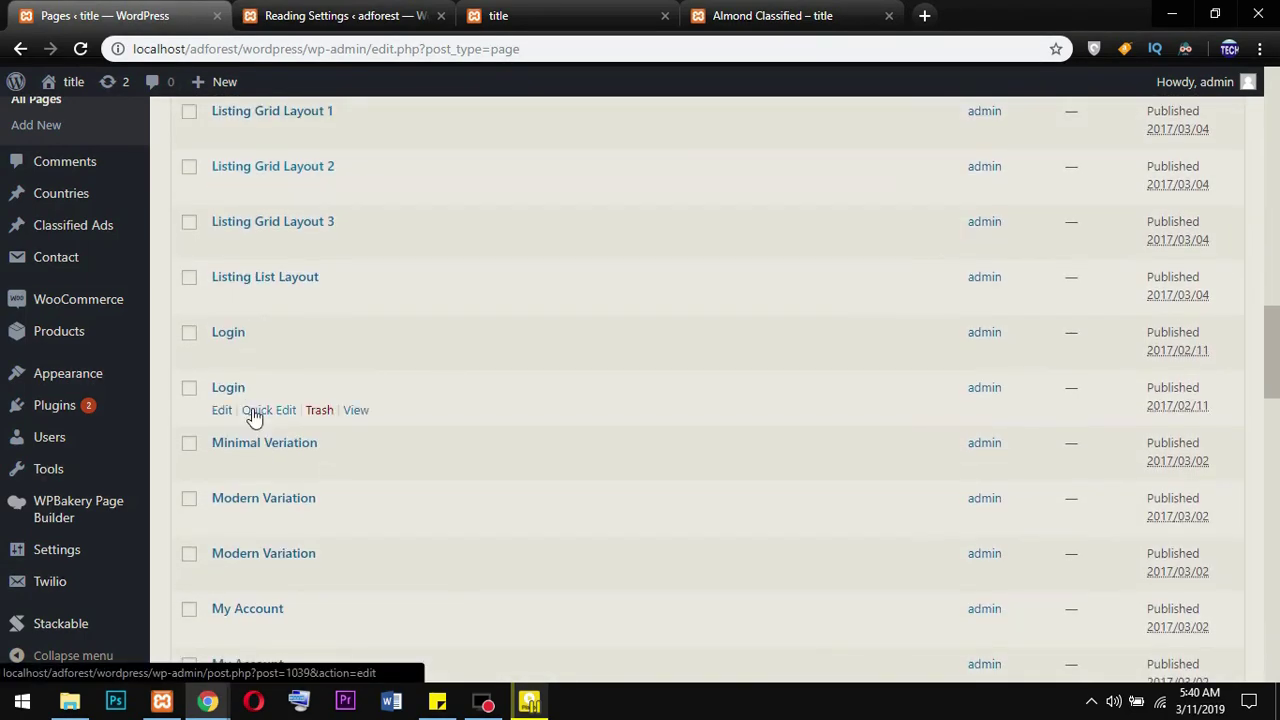
scroll(280, 266, up, 9)
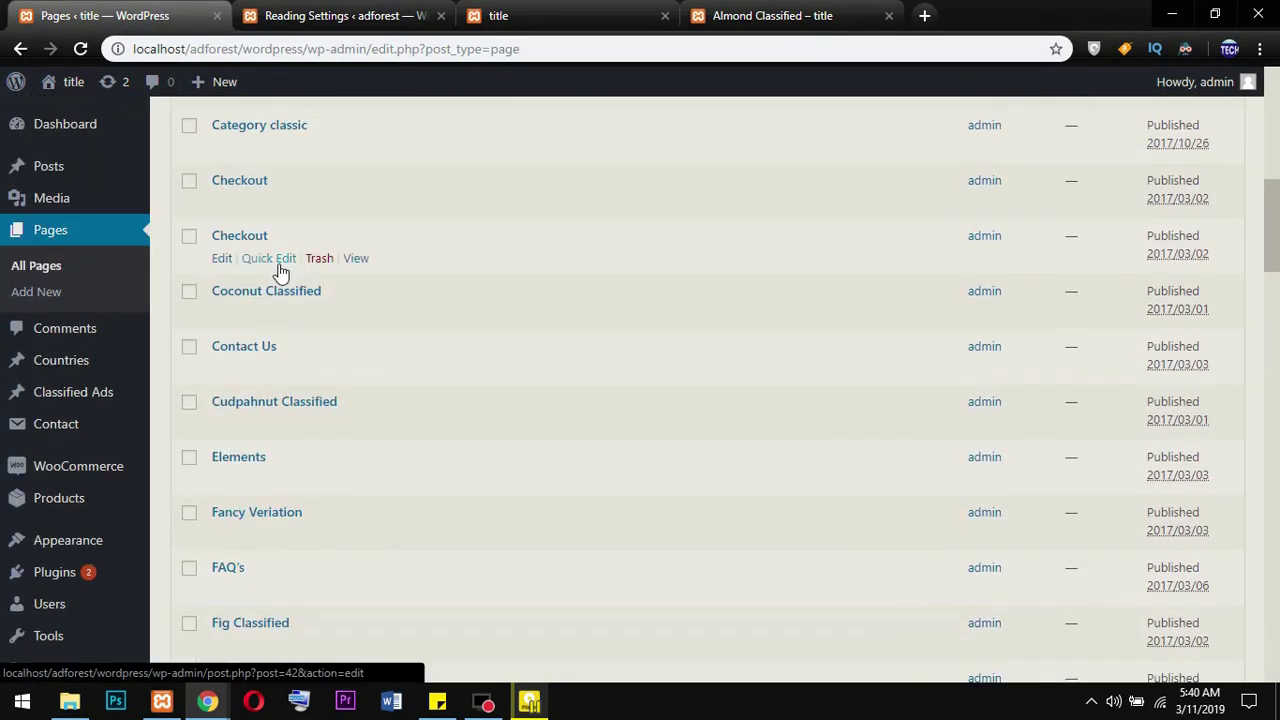
scroll(280, 270, up, 7)
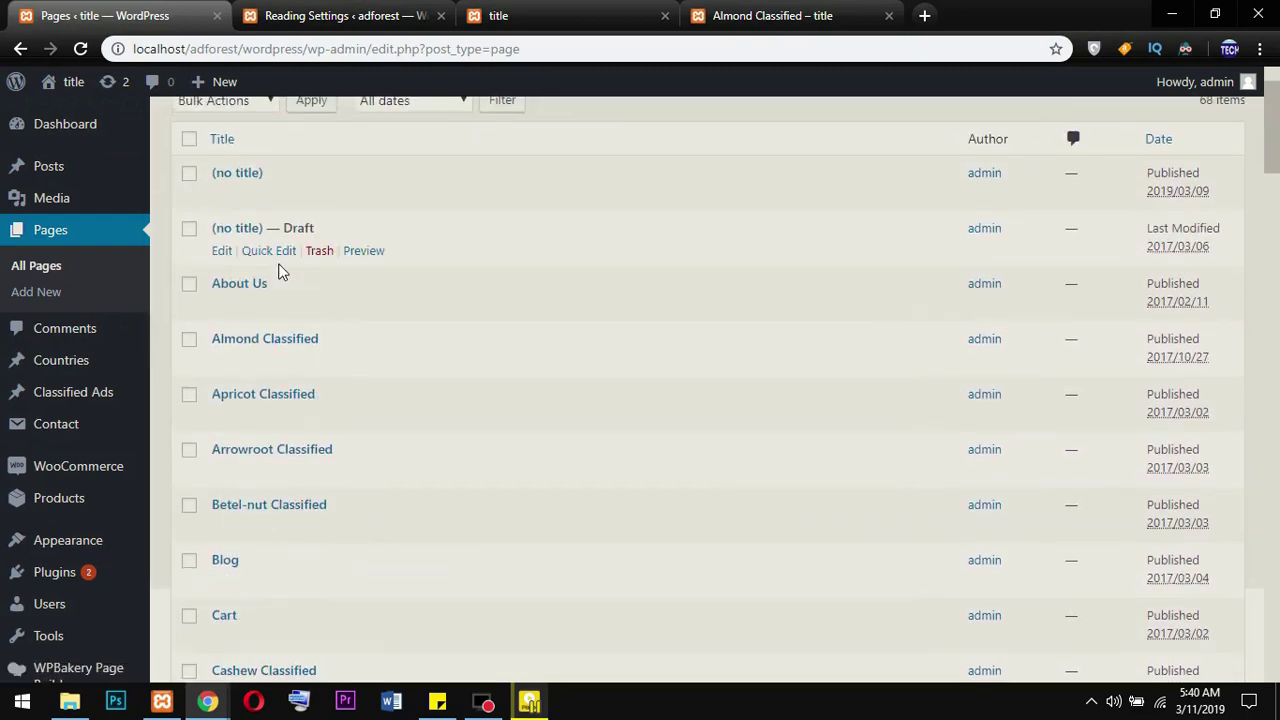
scroll(280, 270, up, 1)
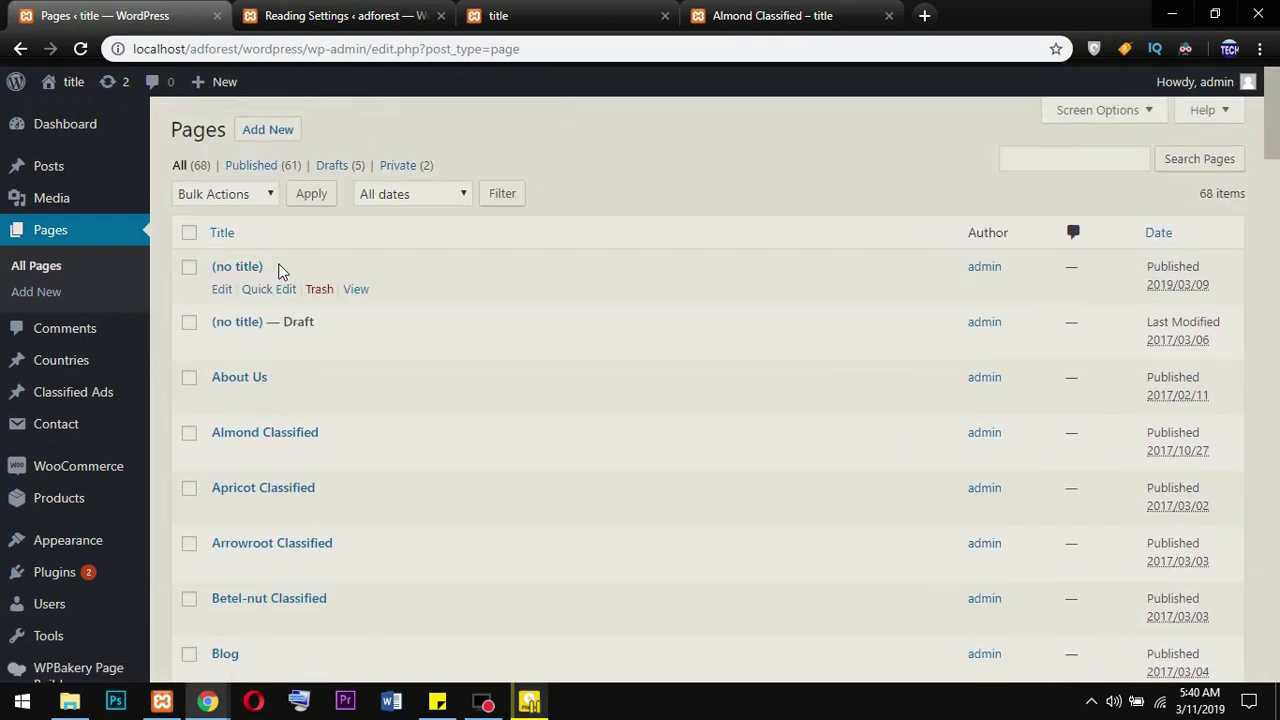
scroll(280, 355, down, 2)
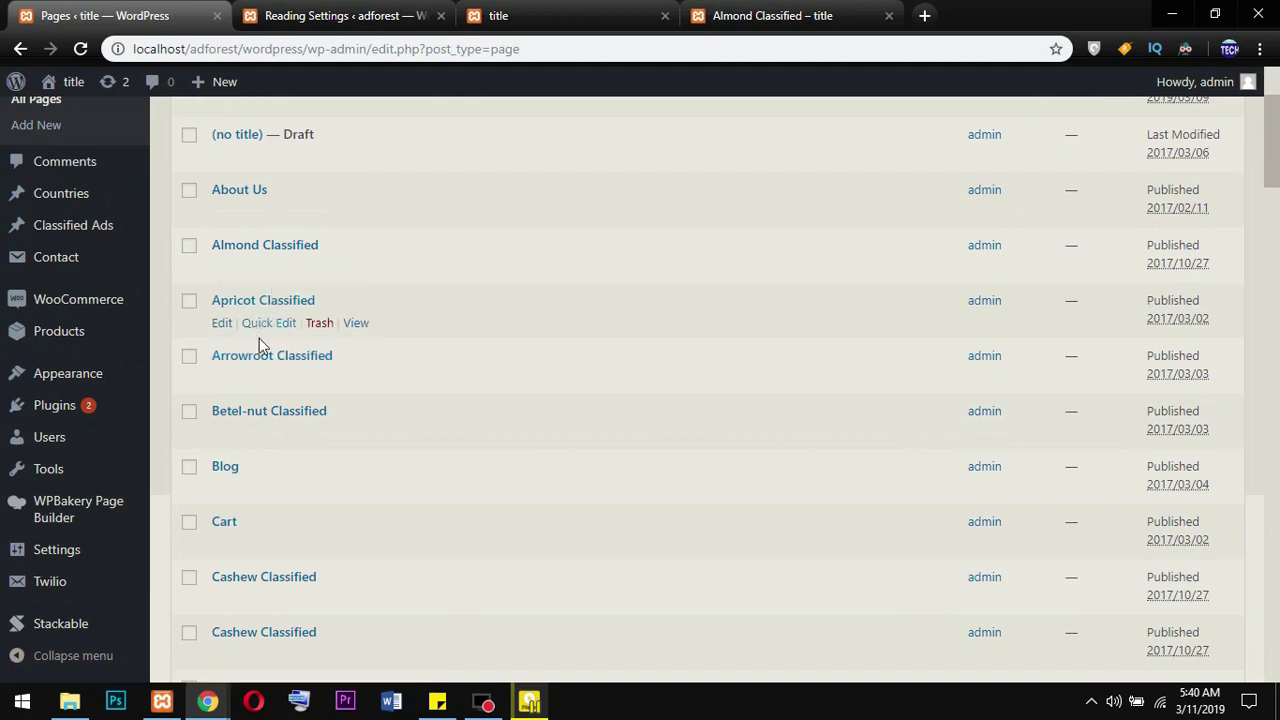
scroll(268, 369, down, 1)
scroll(255, 266, up, 2)
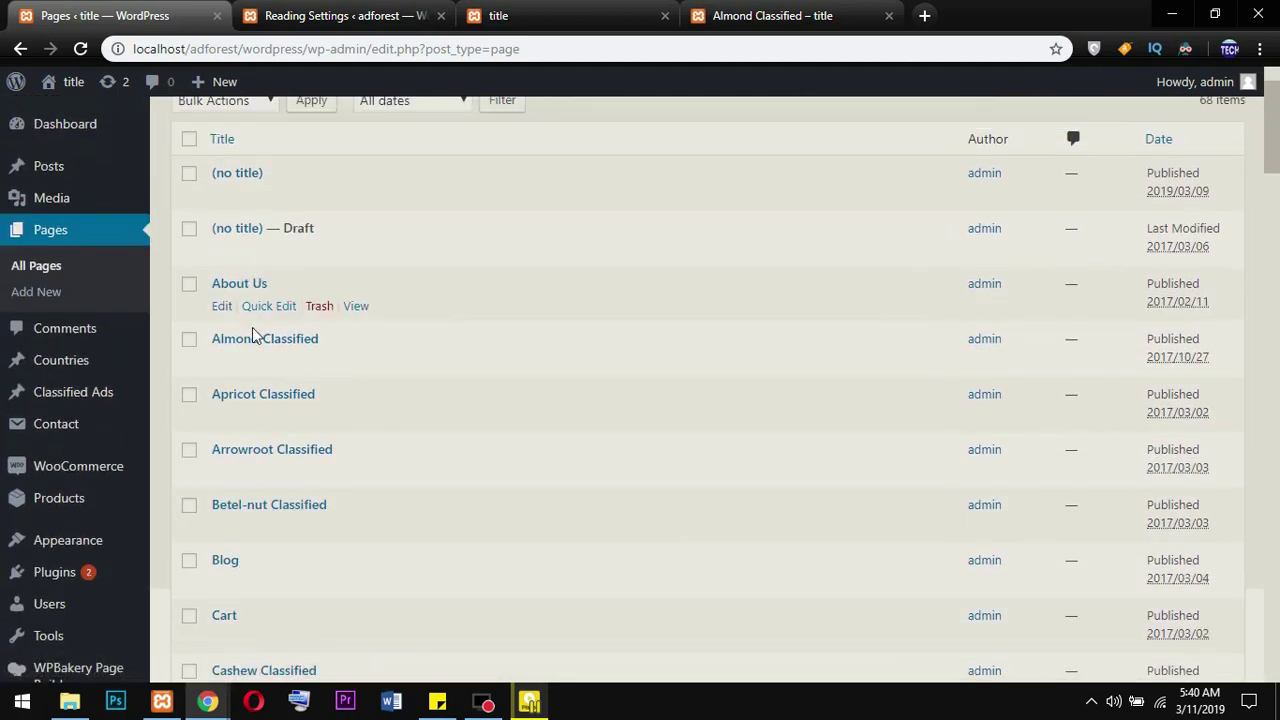
click(258, 362)
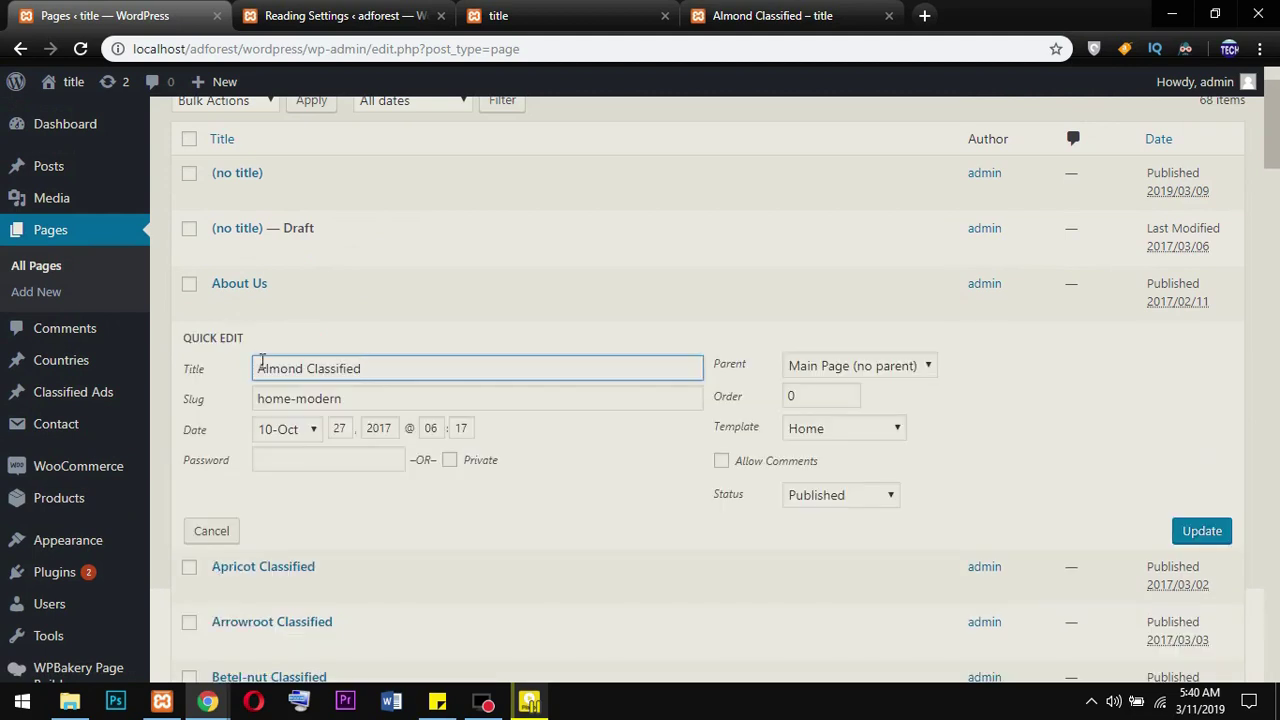
Highlight the Almond Classified page's title and its home-modern slug in turn to compare them
drag(354, 400, 225, 415)
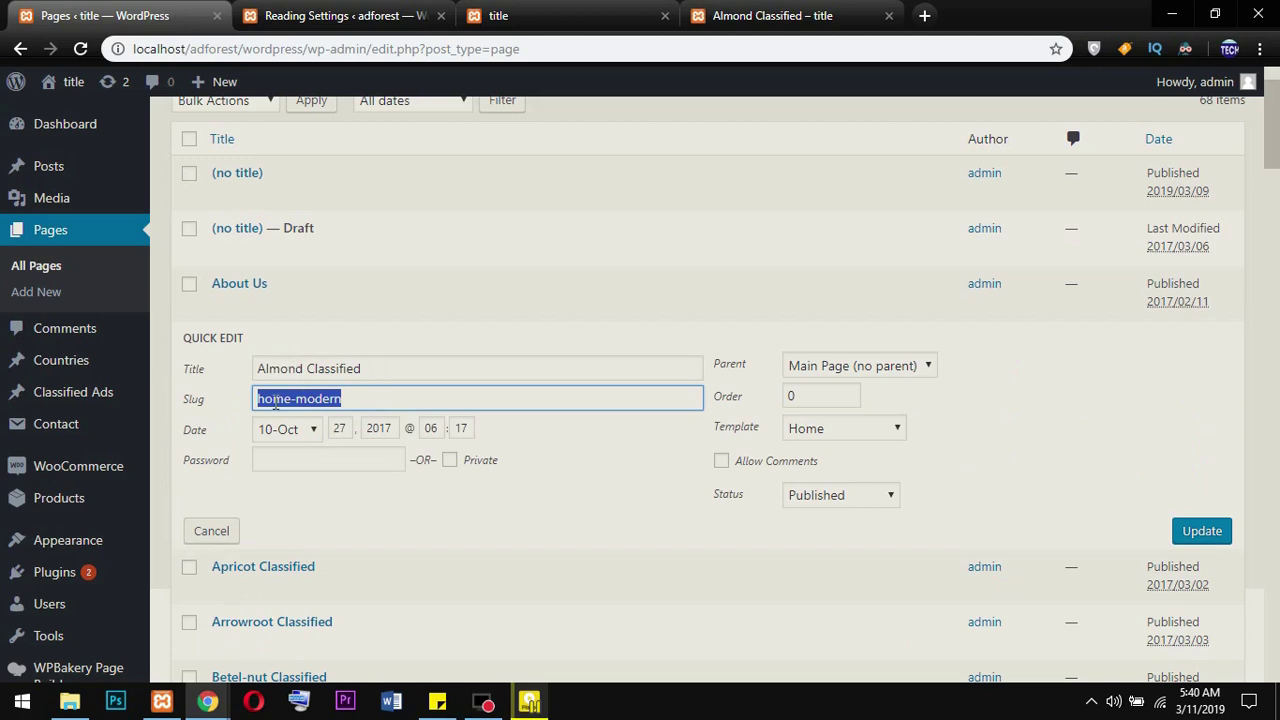
drag(256, 372, 363, 370)
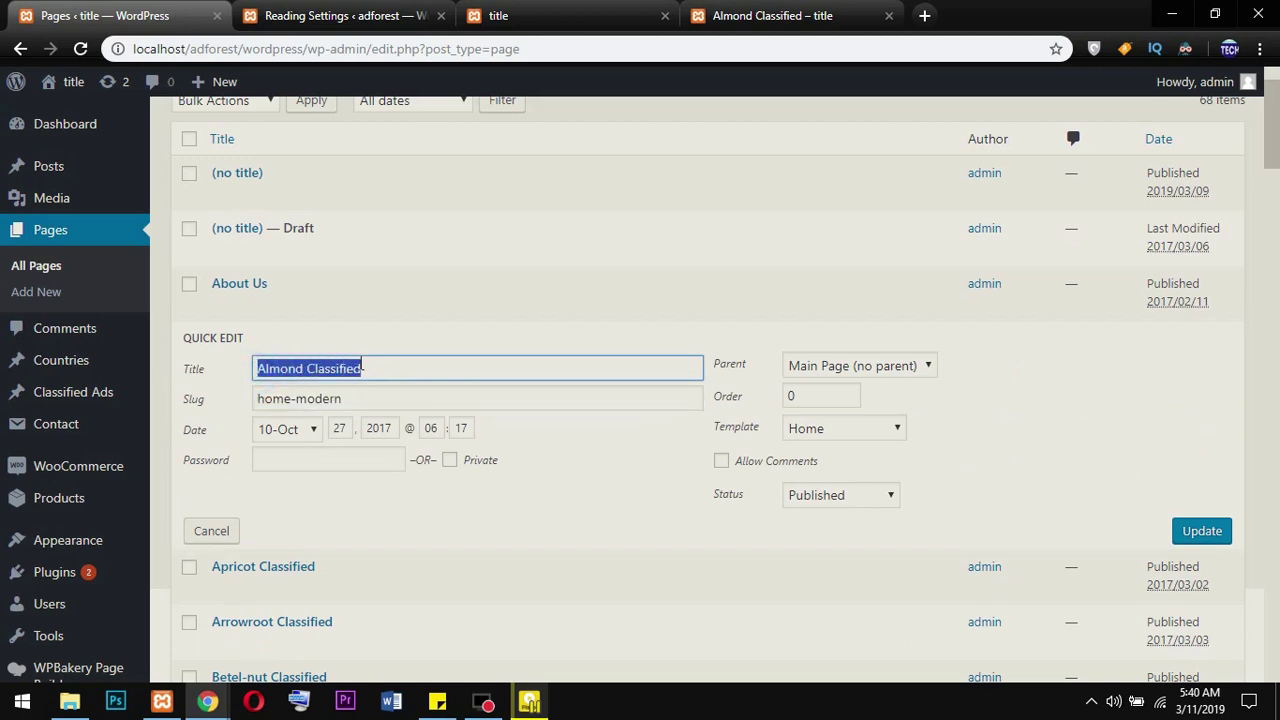
drag(264, 398, 338, 376)
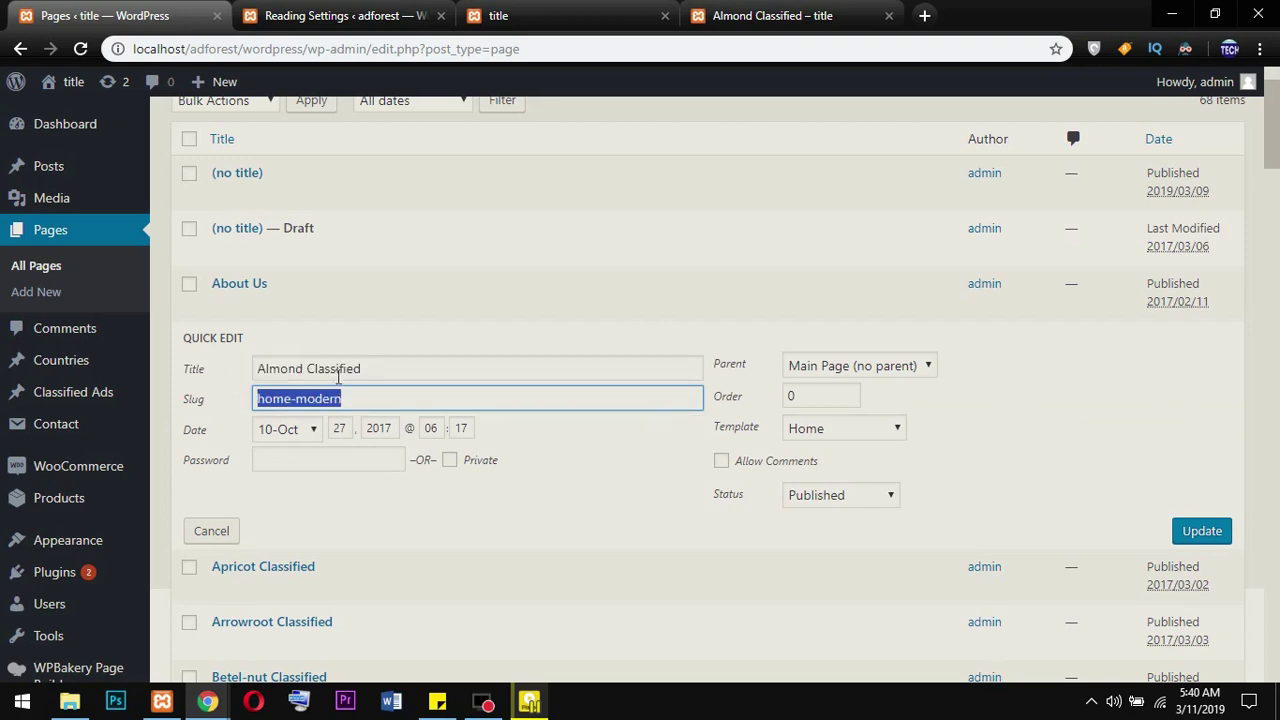
click(350, 402)
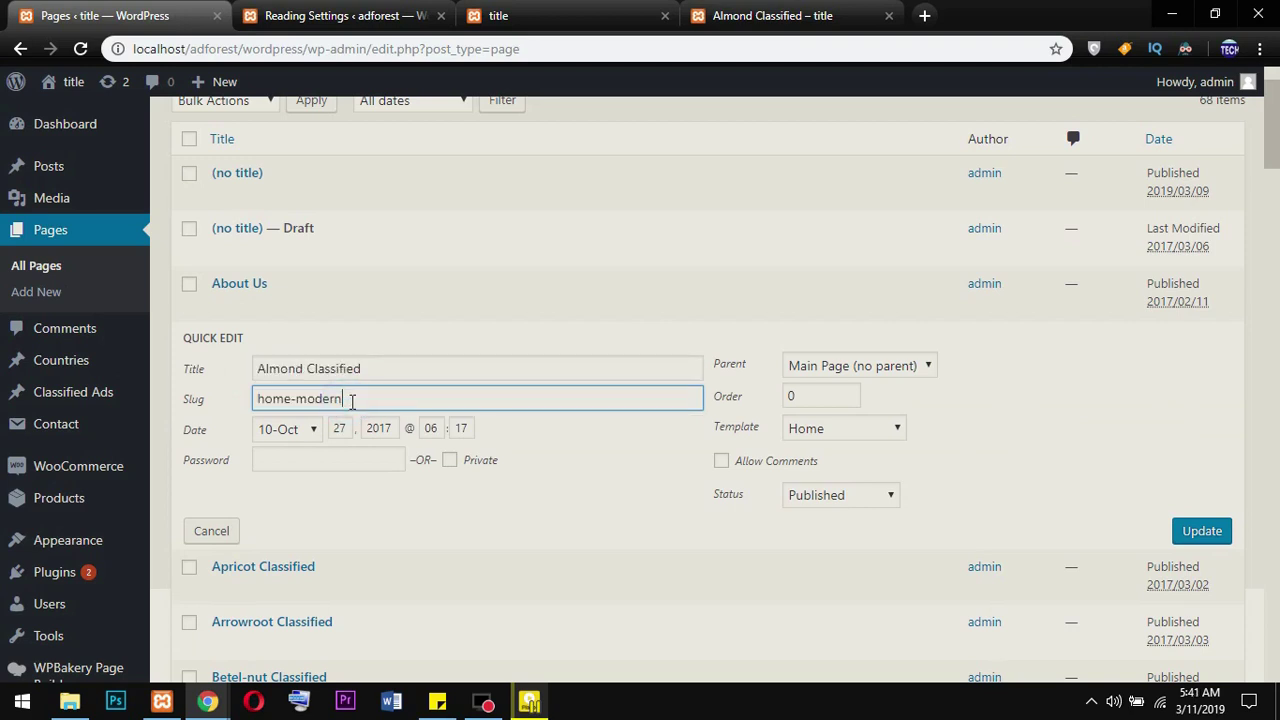
Return to the Reading Settings and choose Almond Classified as the static homepage
click(355, 22)
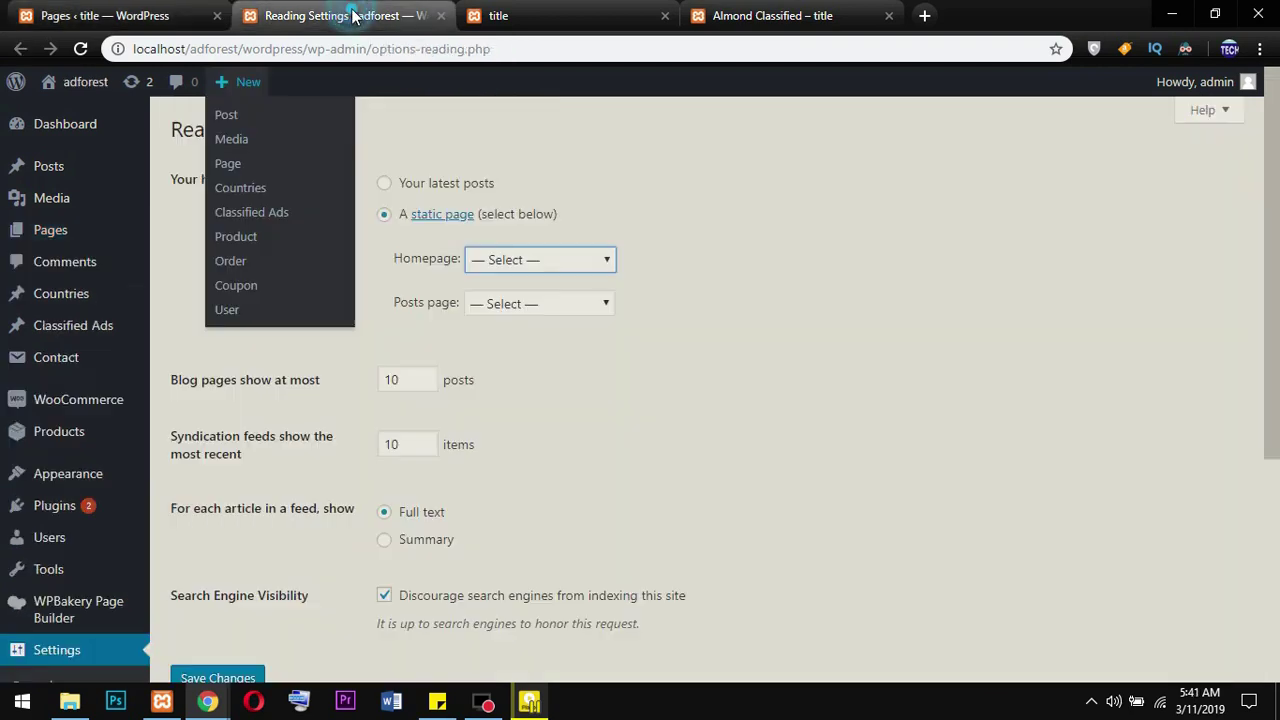
click(589, 259)
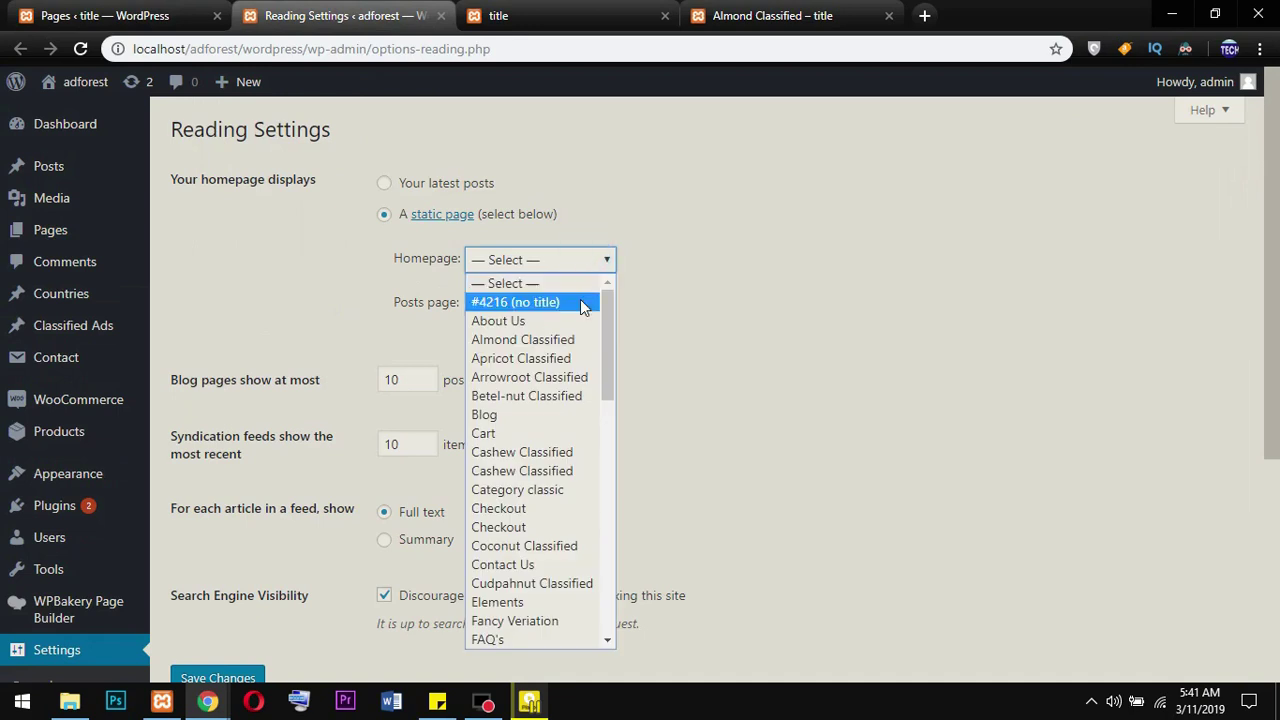
click(578, 342)
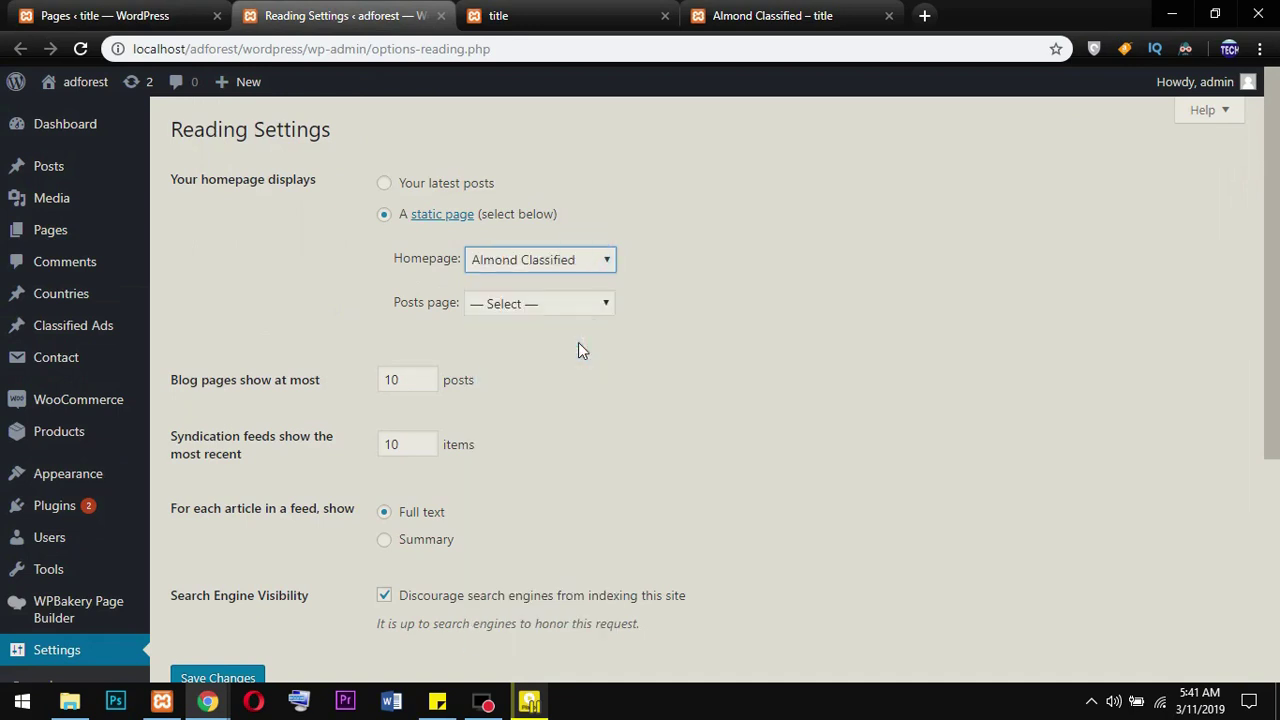
Choose Blog as the posts page and save the reading settings
click(588, 305)
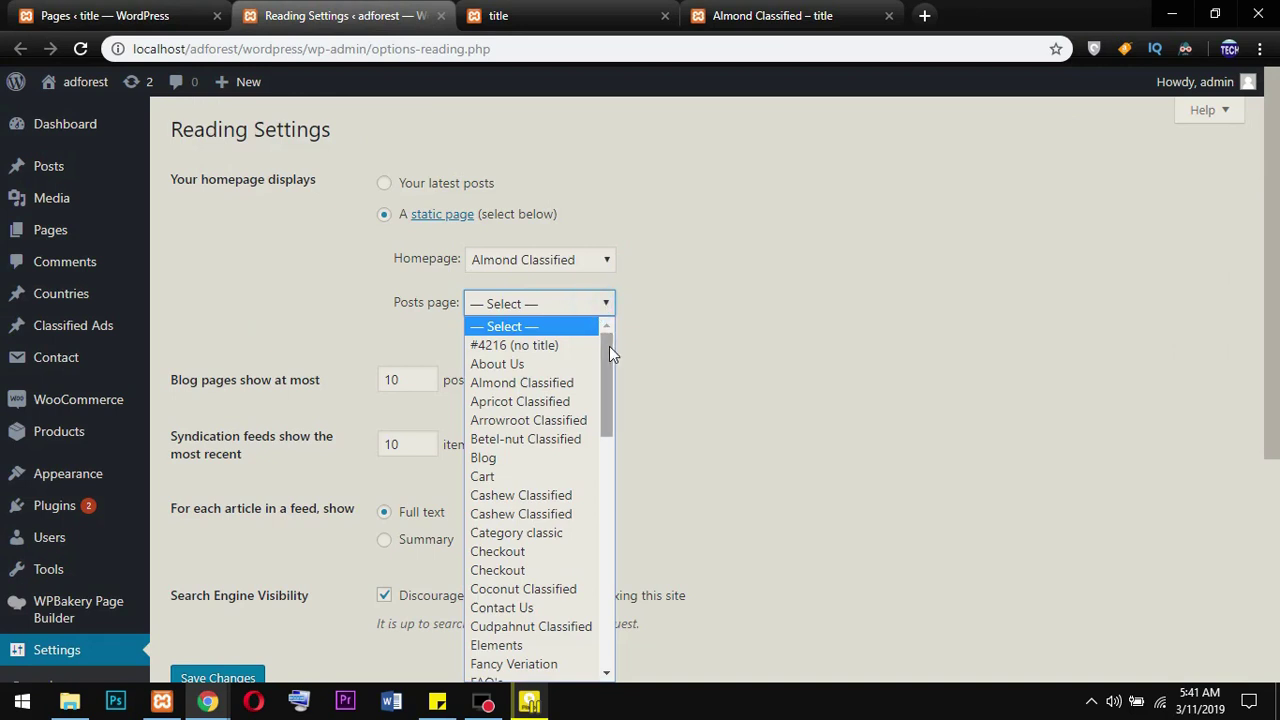
drag(609, 346, 604, 358)
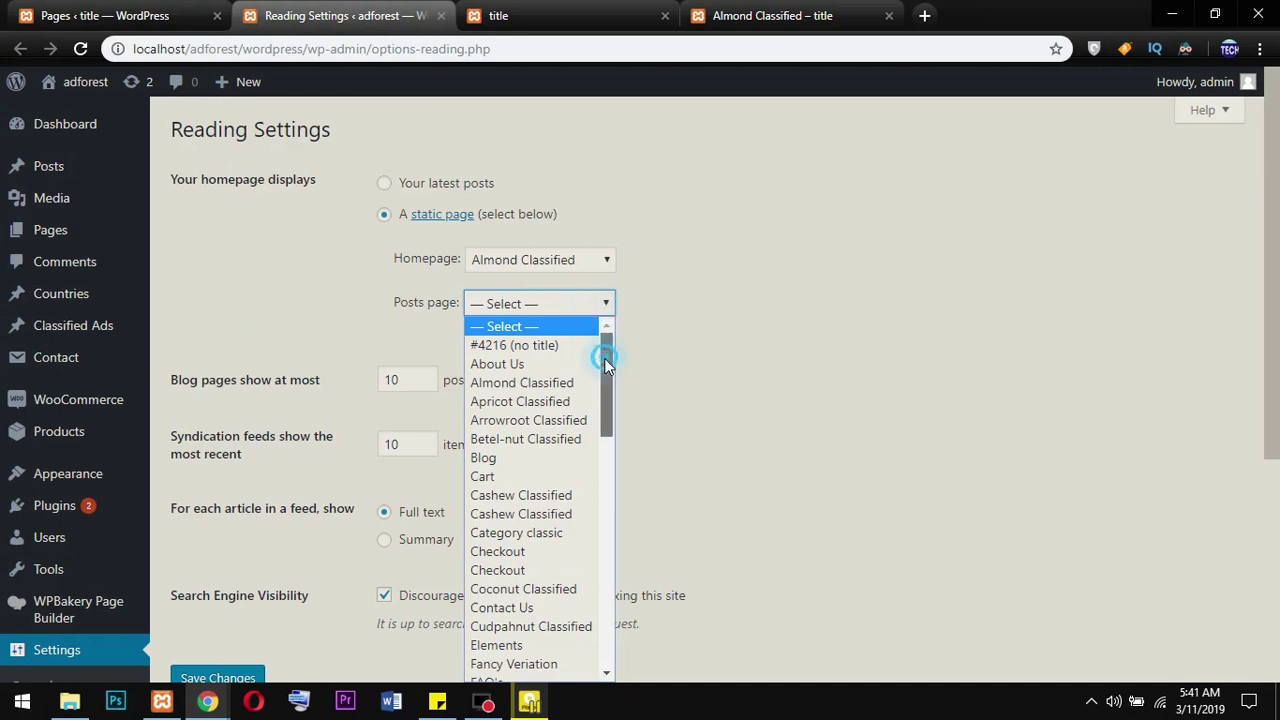
click(497, 448)
scroll(397, 403, down, 3)
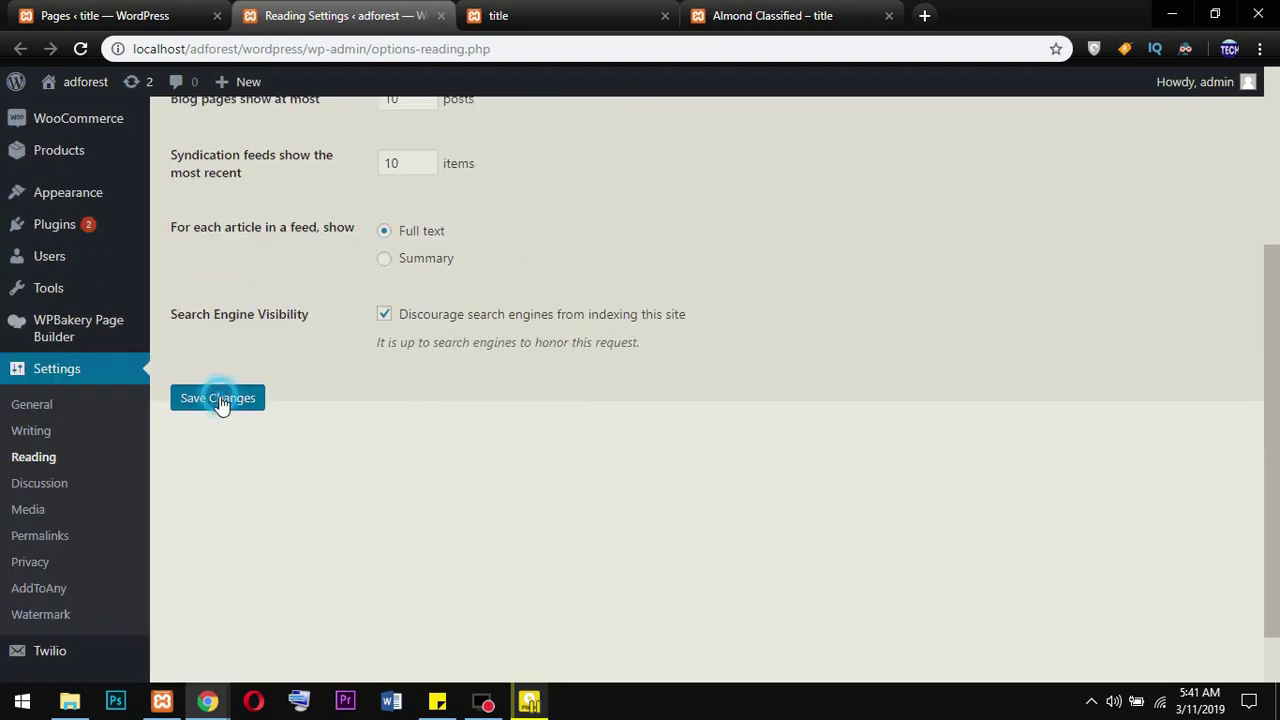
click(218, 400)
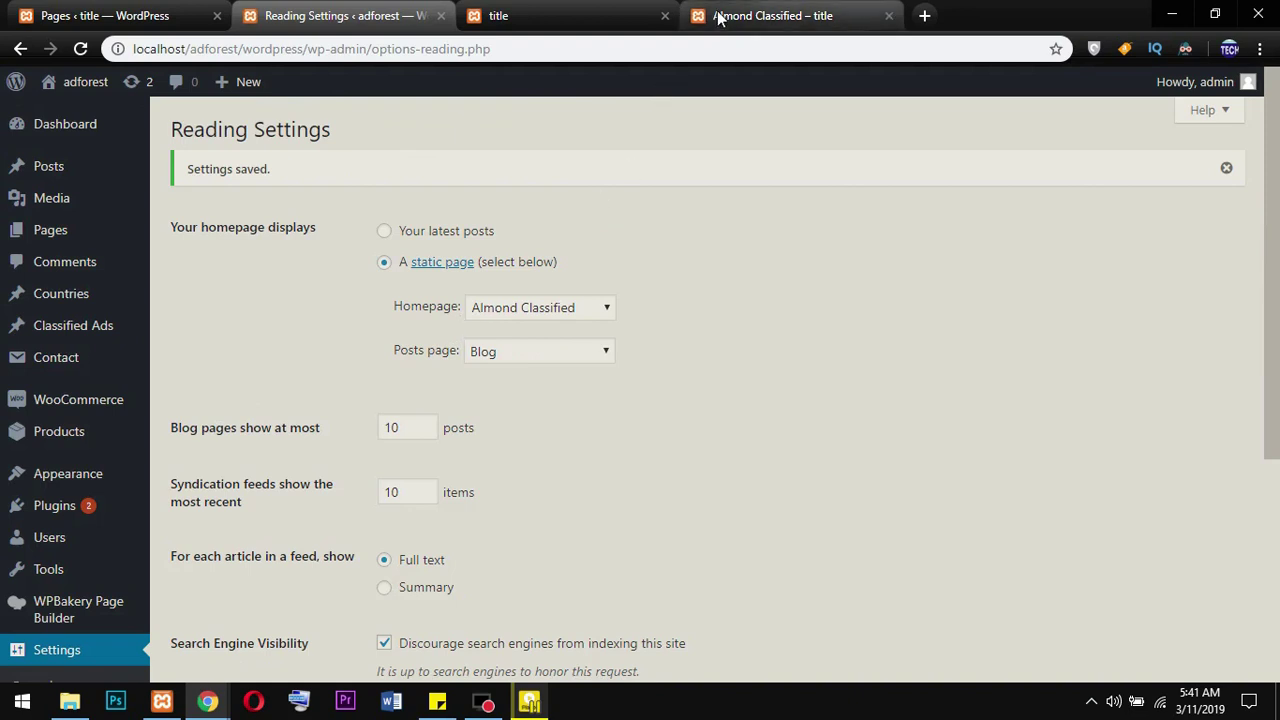
Switch to the site's front page, highlight its localhost/adforest/wordpress/ address and reload it
click(546, 22)
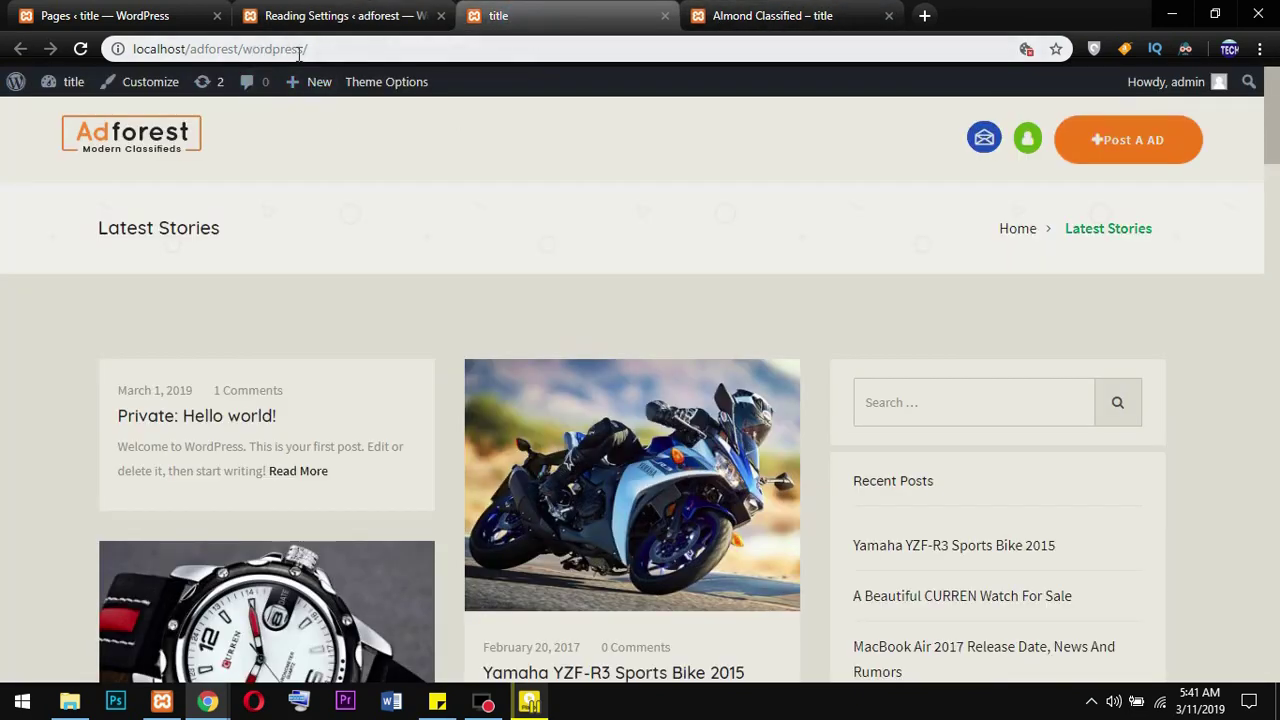
drag(306, 49, 133, 53)
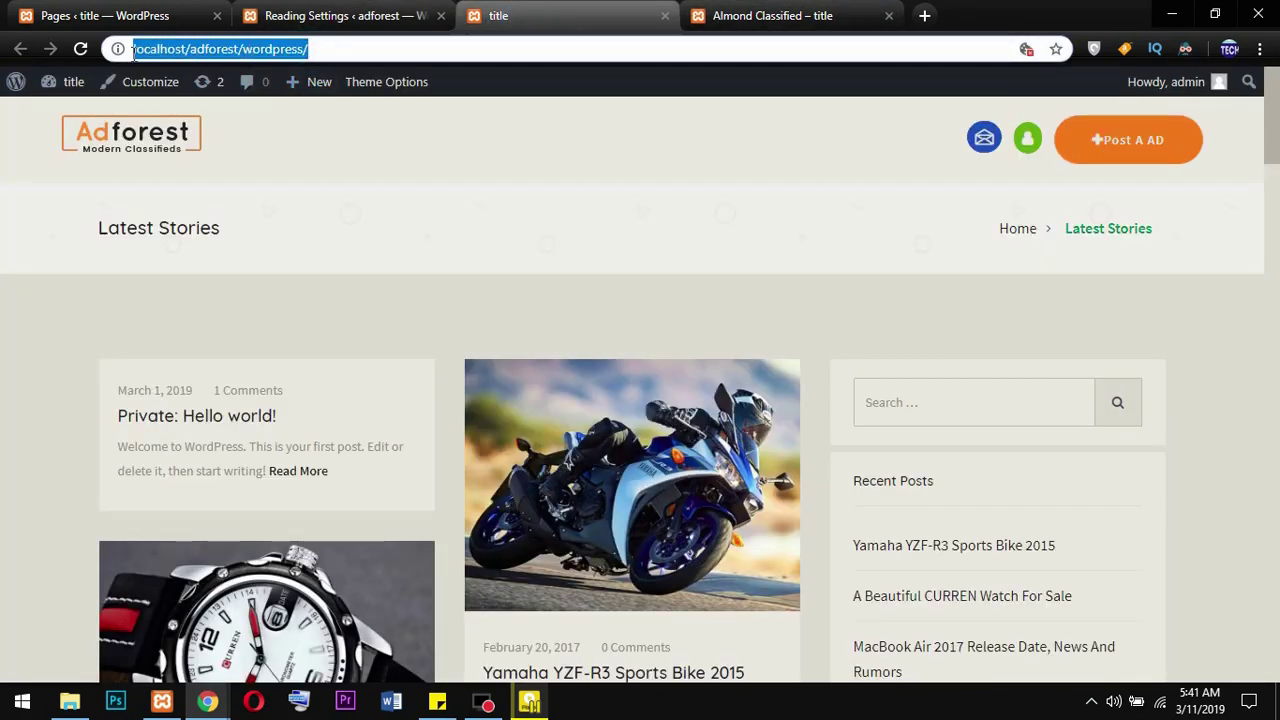
click(82, 50)
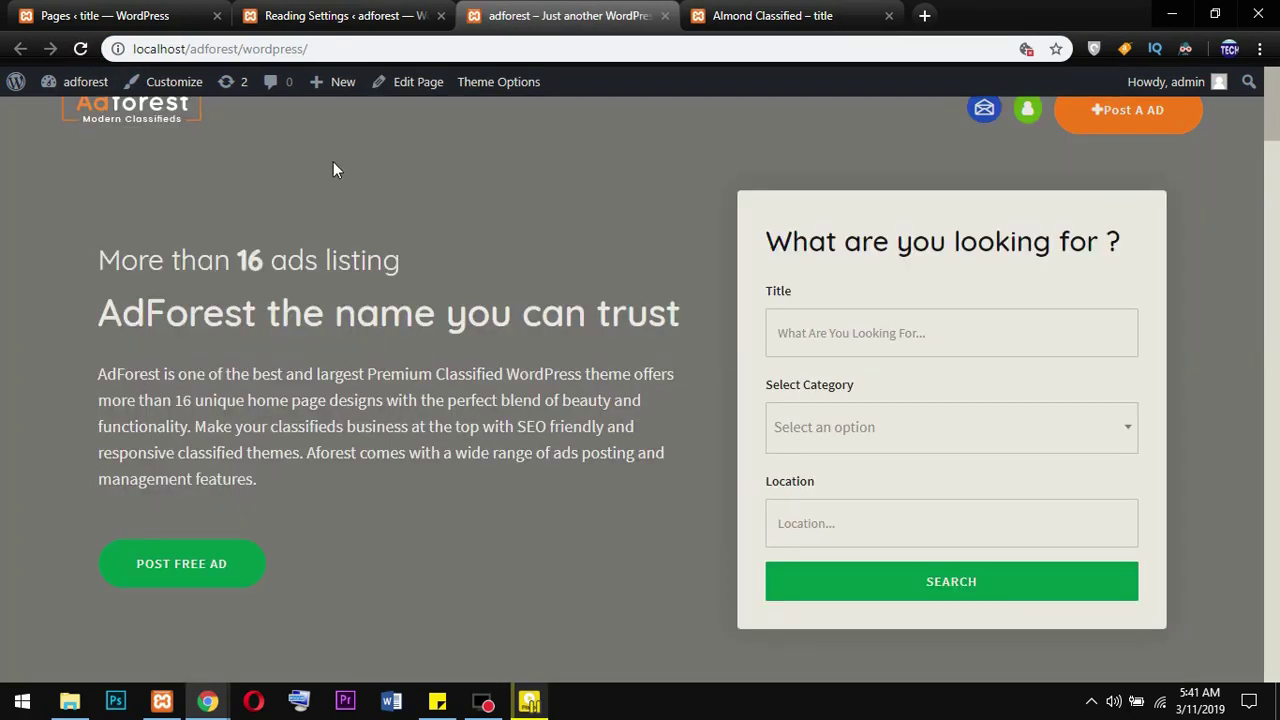
Look over the homepage from its search form to the Most Visited section, closing the separate Almond Classified preview tab
scroll(690, 164, down, 5)
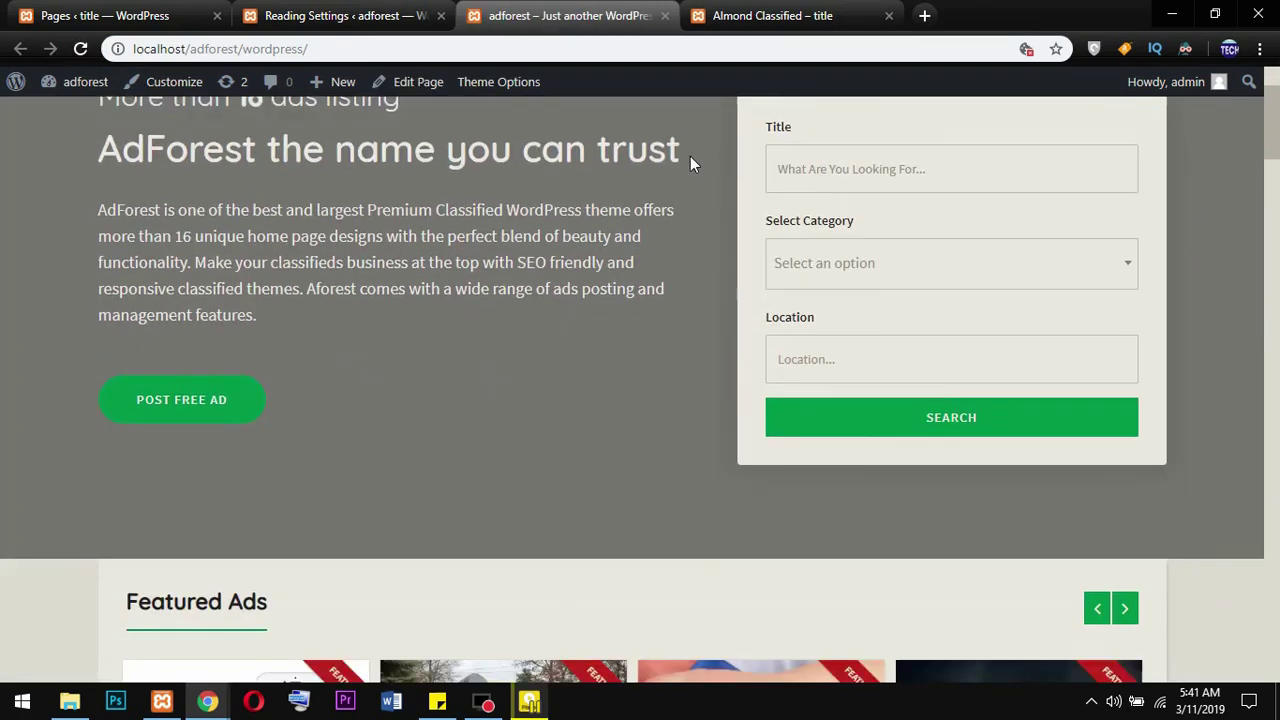
scroll(690, 164, down, 7)
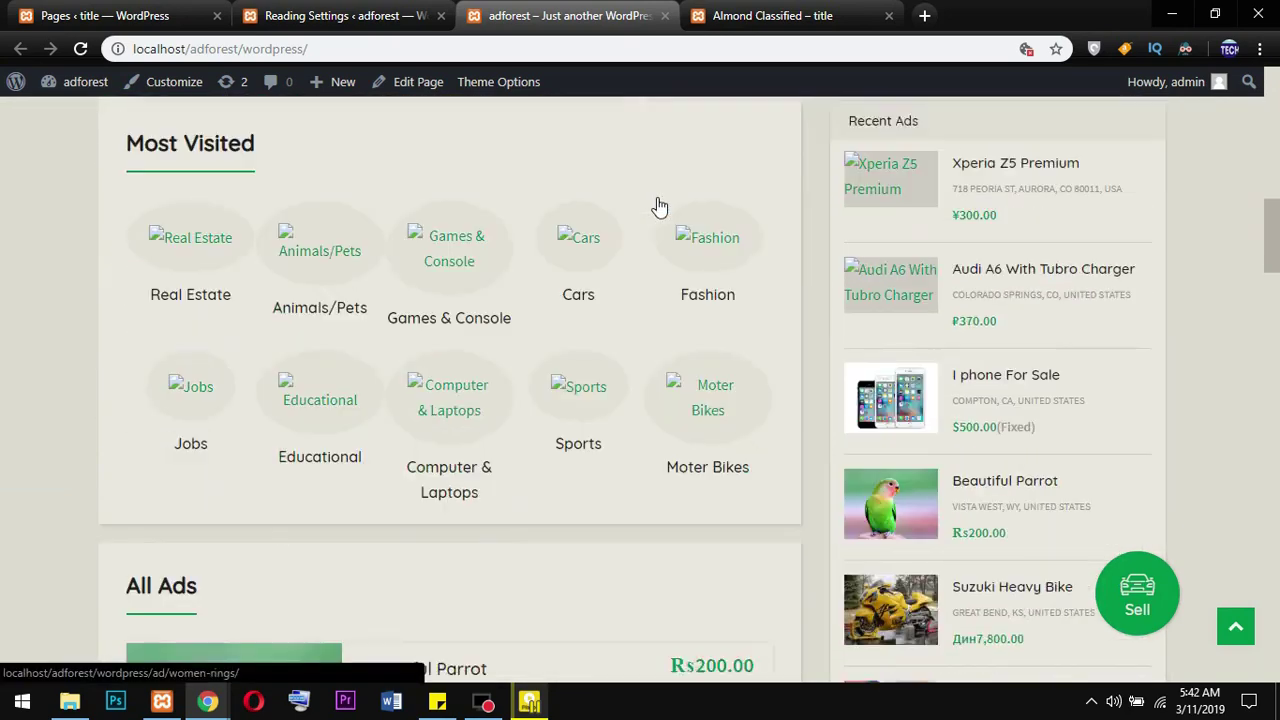
scroll(658, 206, up, 3)
click(888, 15)
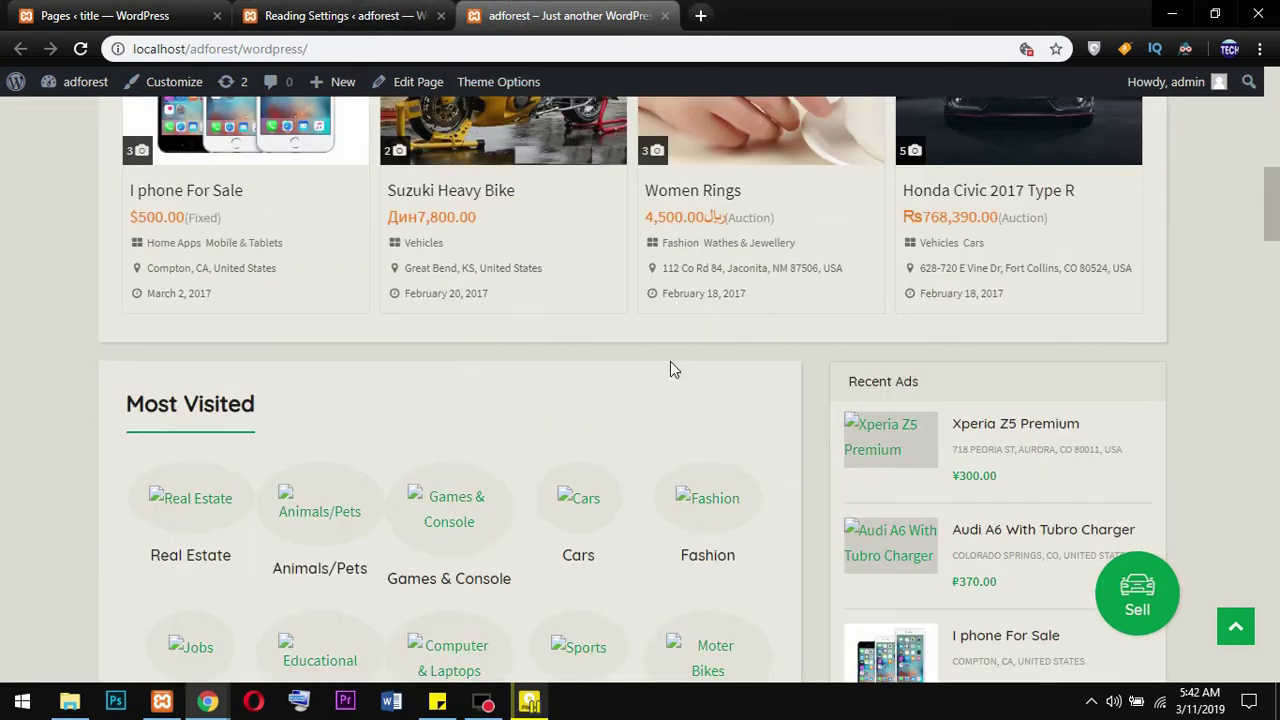
scroll(1165, 321, up, 1)
scroll(1165, 321, up, 8)
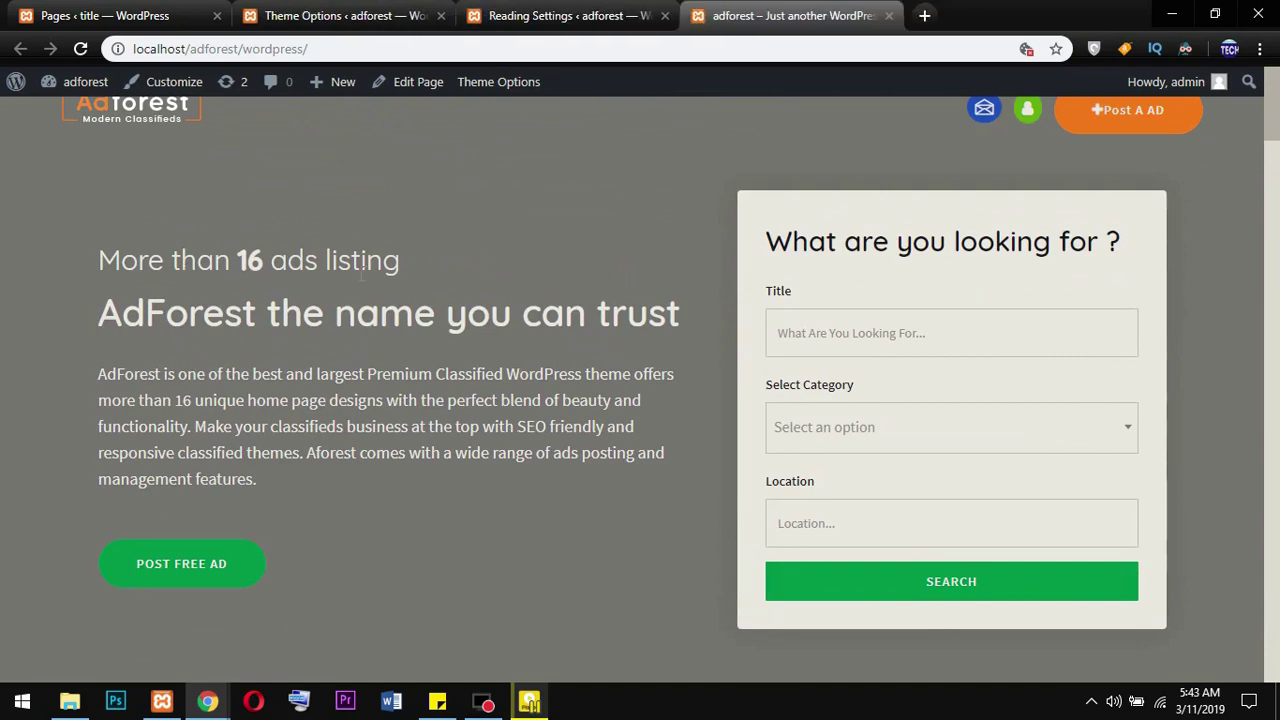
Examine the homepage's Featured Ads, ad listings, sidebar and Ads By Locations sections
scroll(511, 285, down, 15)
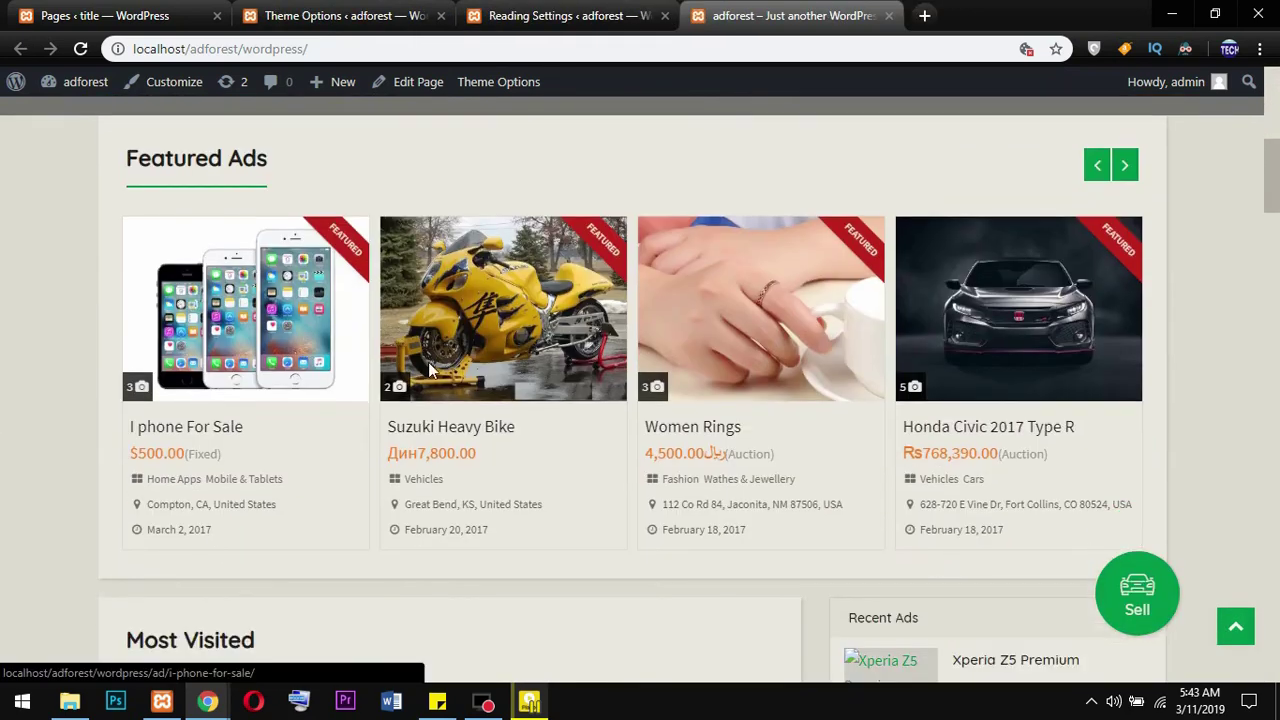
scroll(808, 410, down, 10)
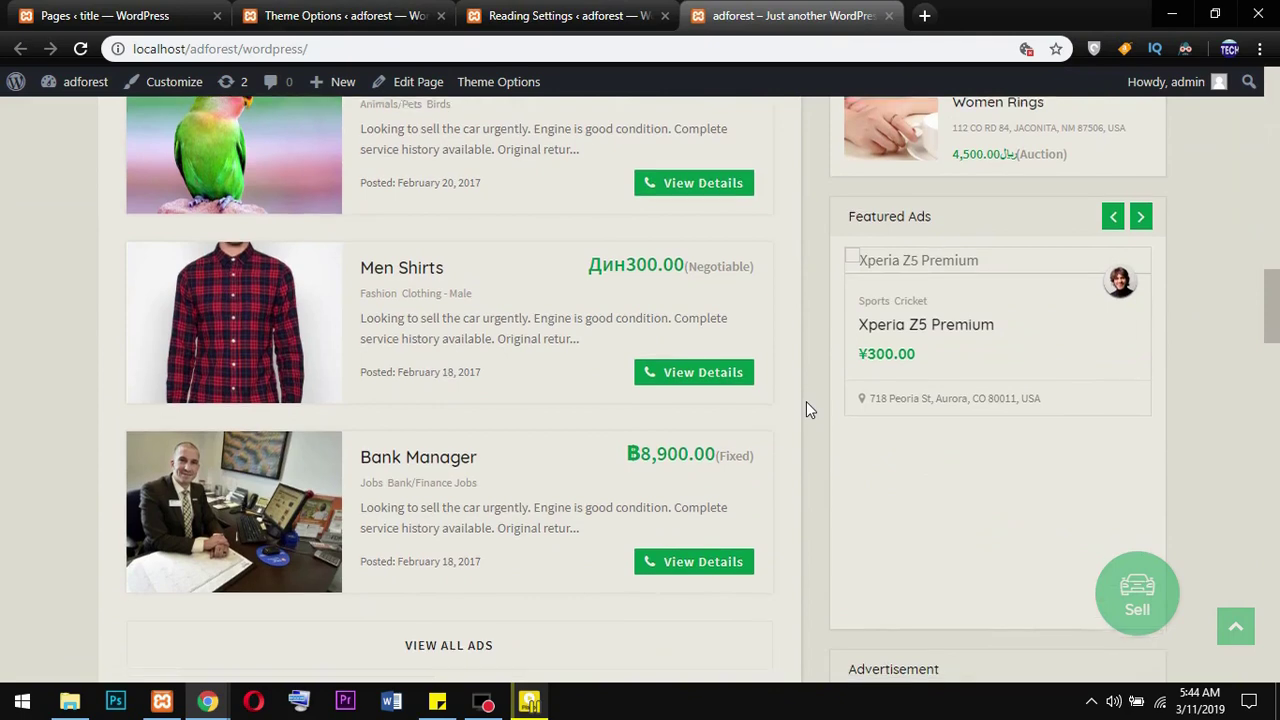
scroll(808, 410, down, 7)
scroll(808, 410, up, 3)
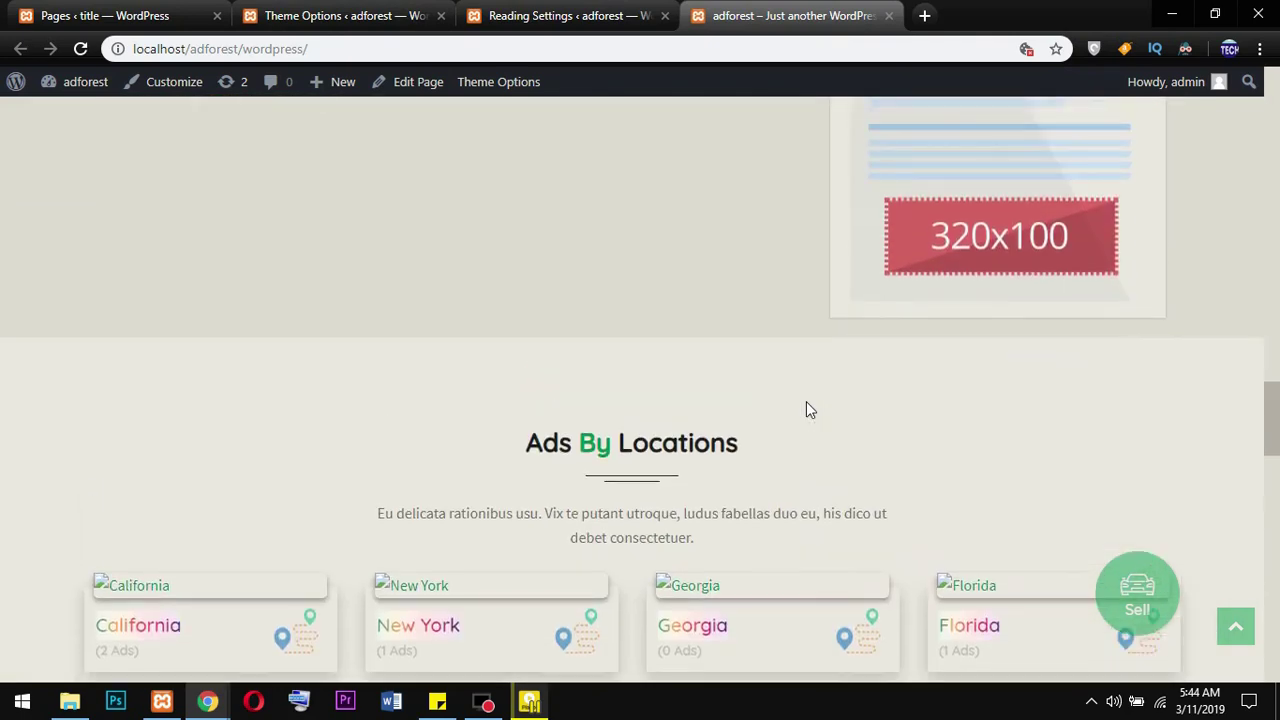
scroll(806, 405, up, 5)
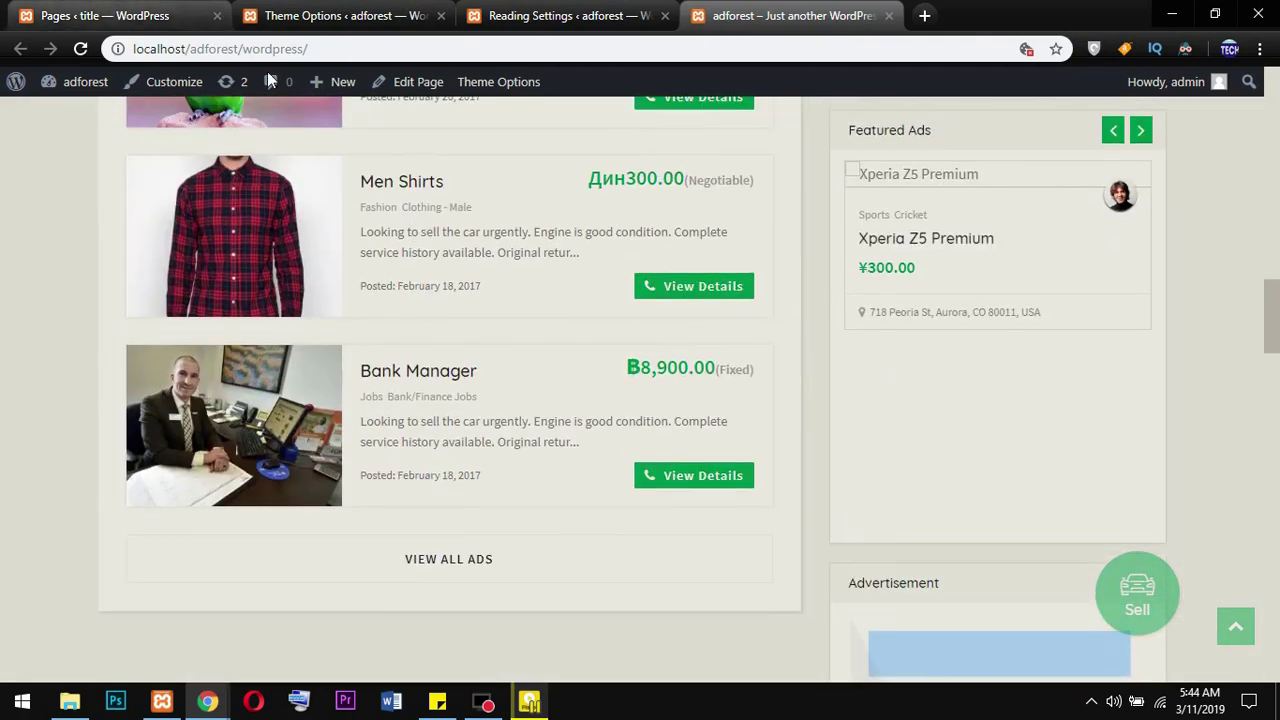
Return to the Pages list, open Theme Options in a new tab, and switch to the Theme Options page already loaded
click(180, 18)
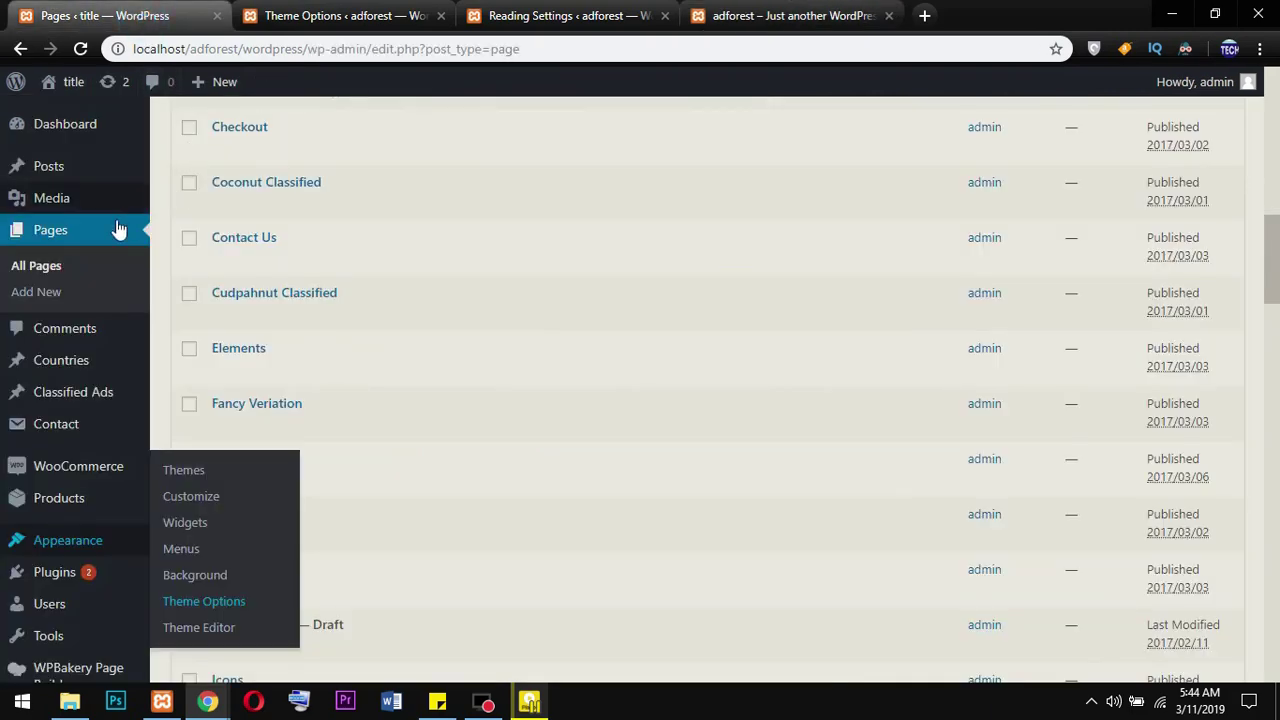
scroll(69, 414, up, 5)
scroll(80, 423, down, 2)
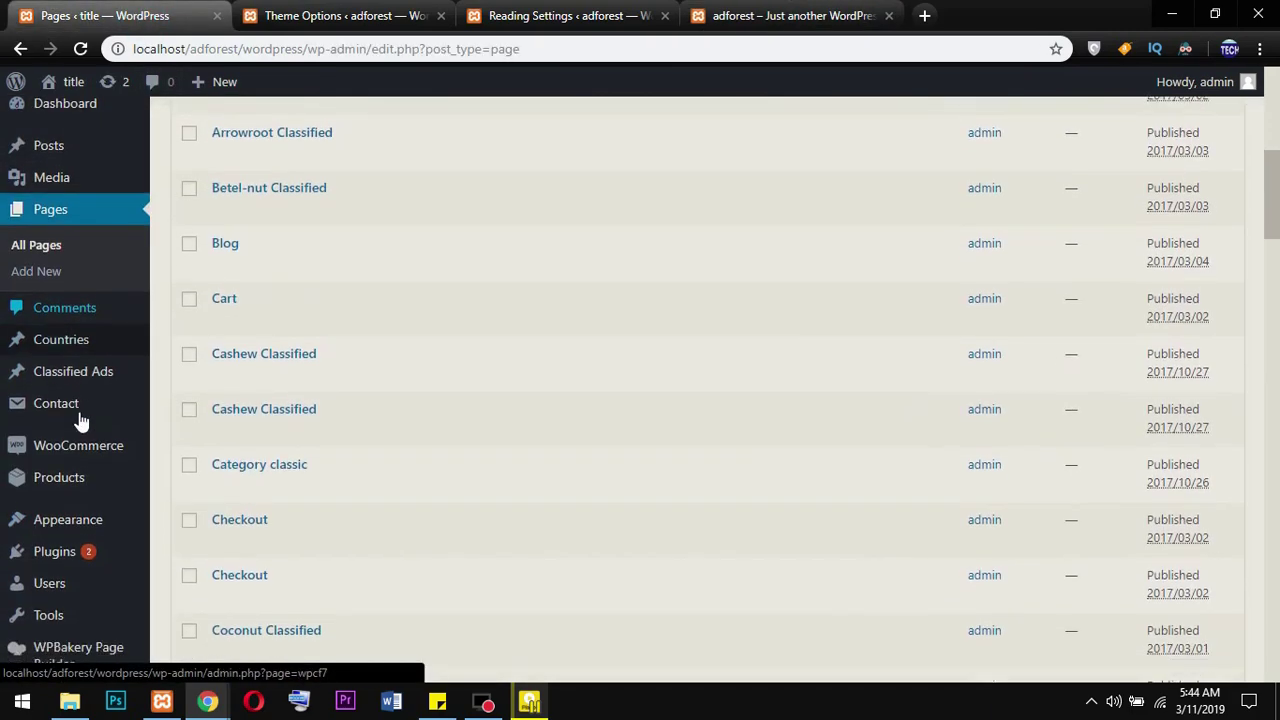
mouse_move(88, 375)
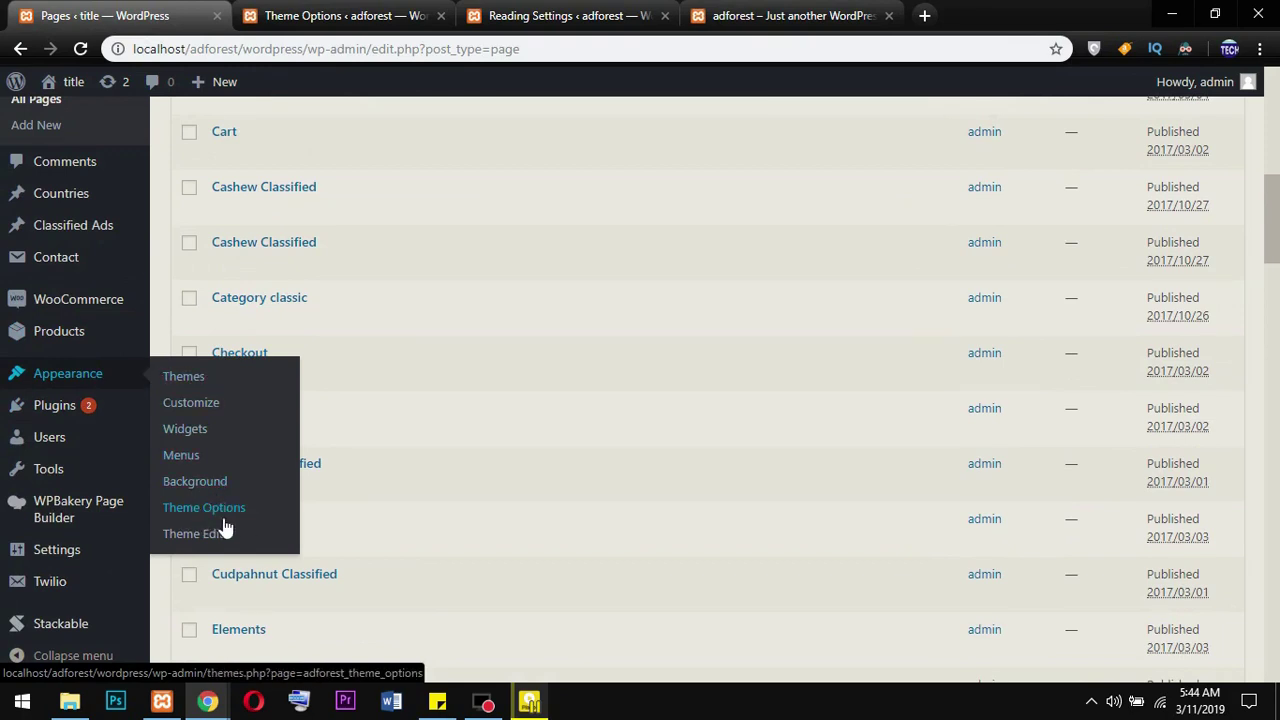
right_click(195, 514)
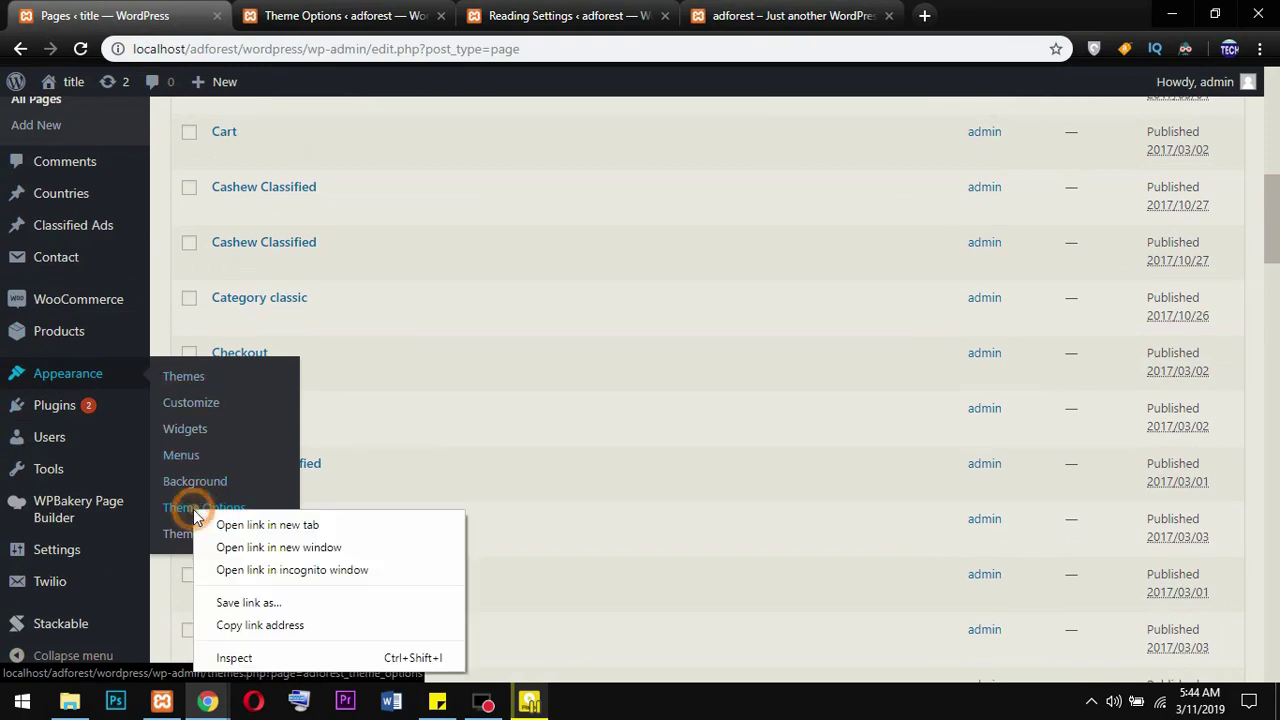
click(245, 525)
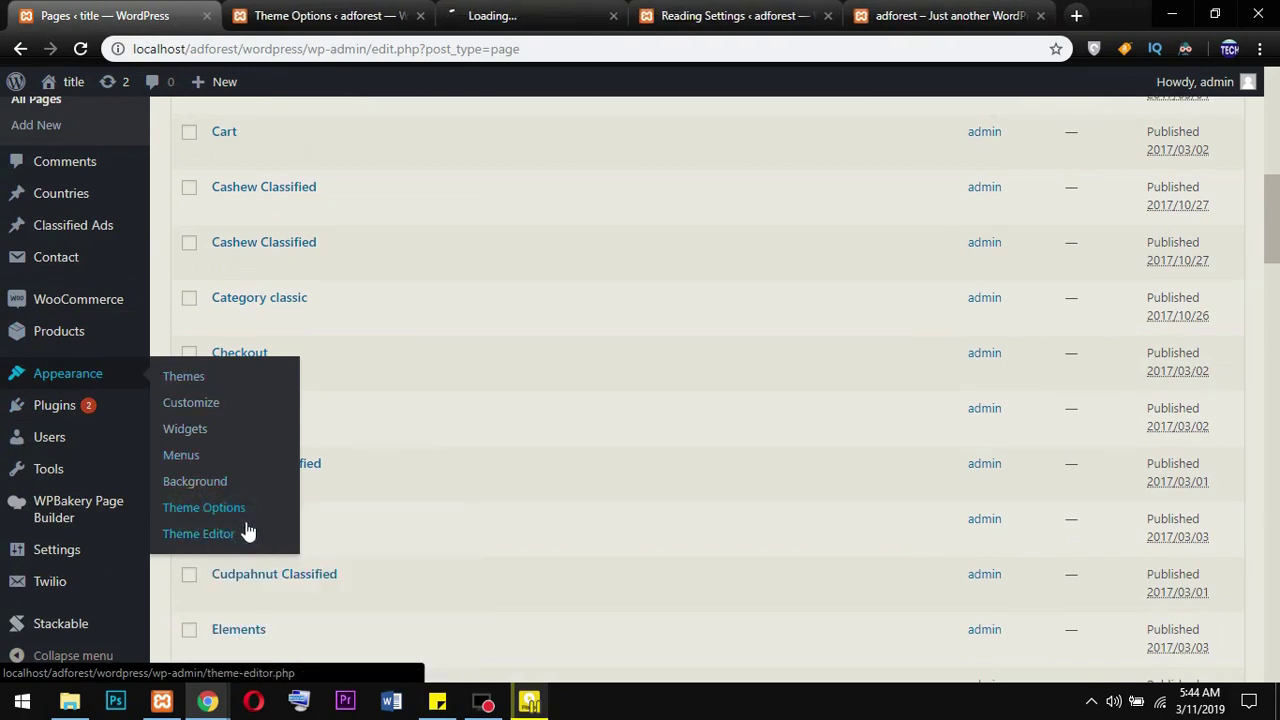
click(317, 22)
scroll(534, 326, up, 2)
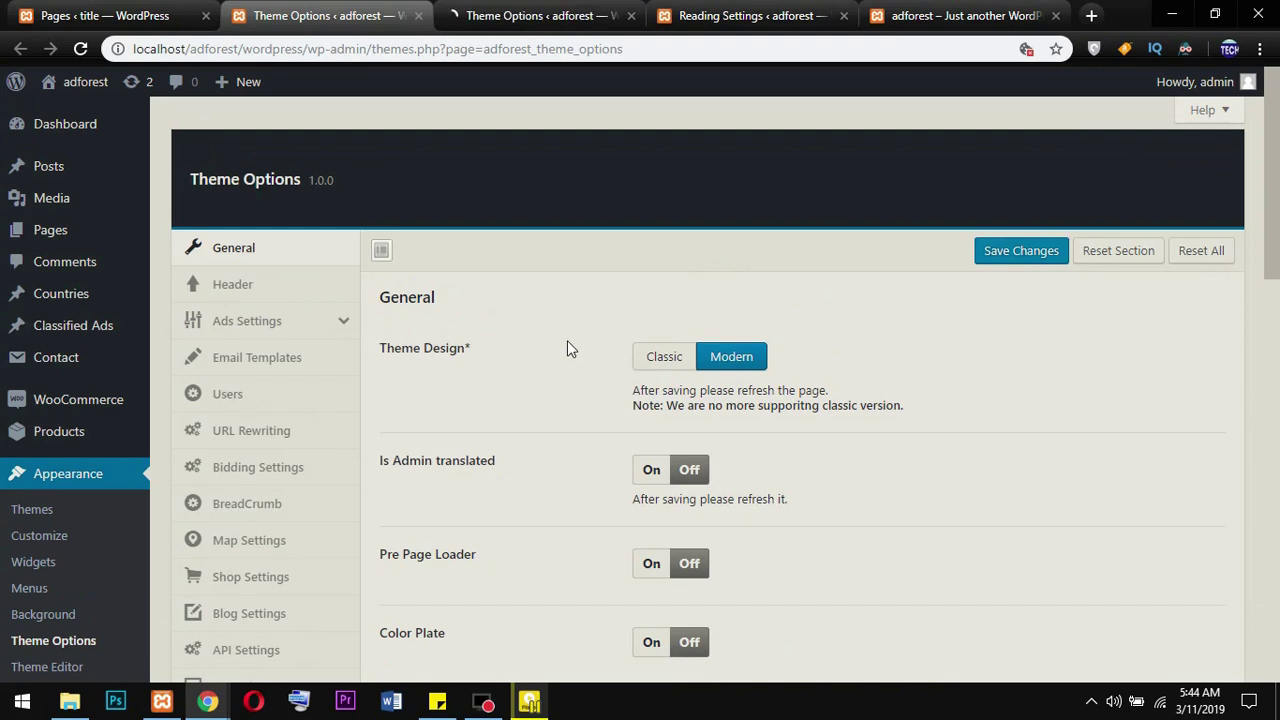
Look over the General theme options from Theme Design to the Default user picture
scroll(567, 340, down, 1)
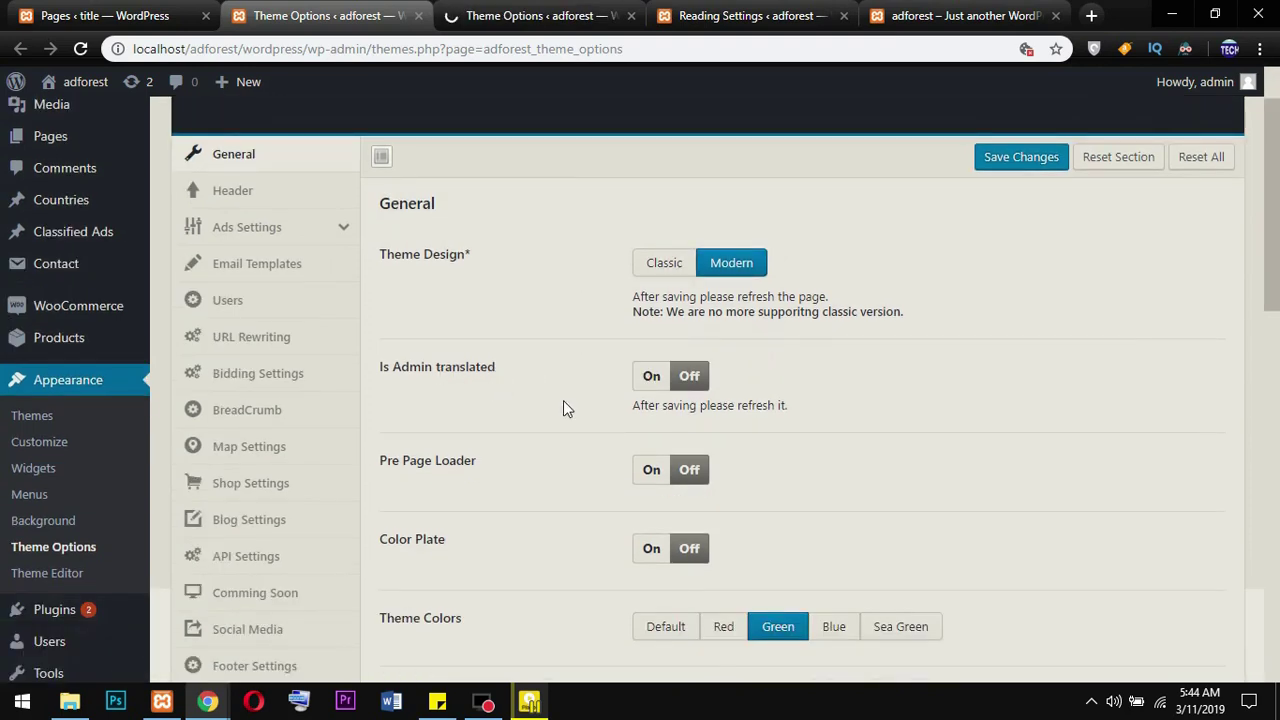
scroll(529, 449, down, 2)
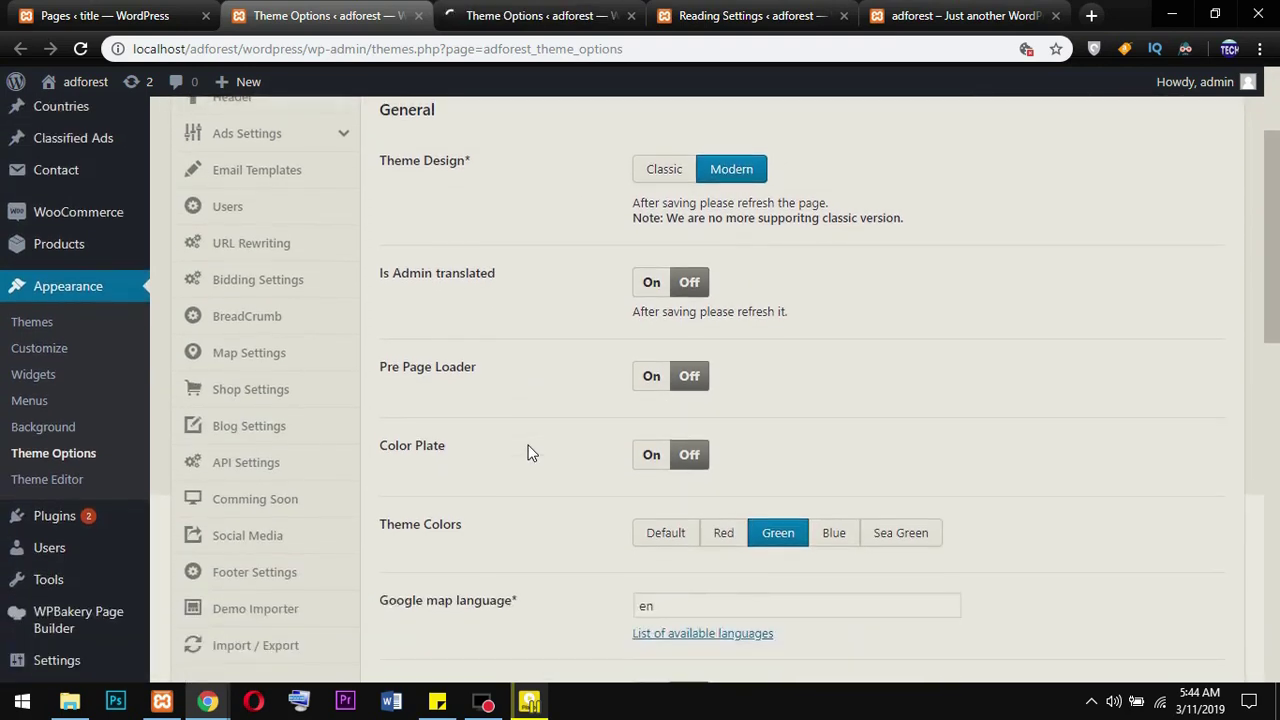
scroll(300, 390, up, 2)
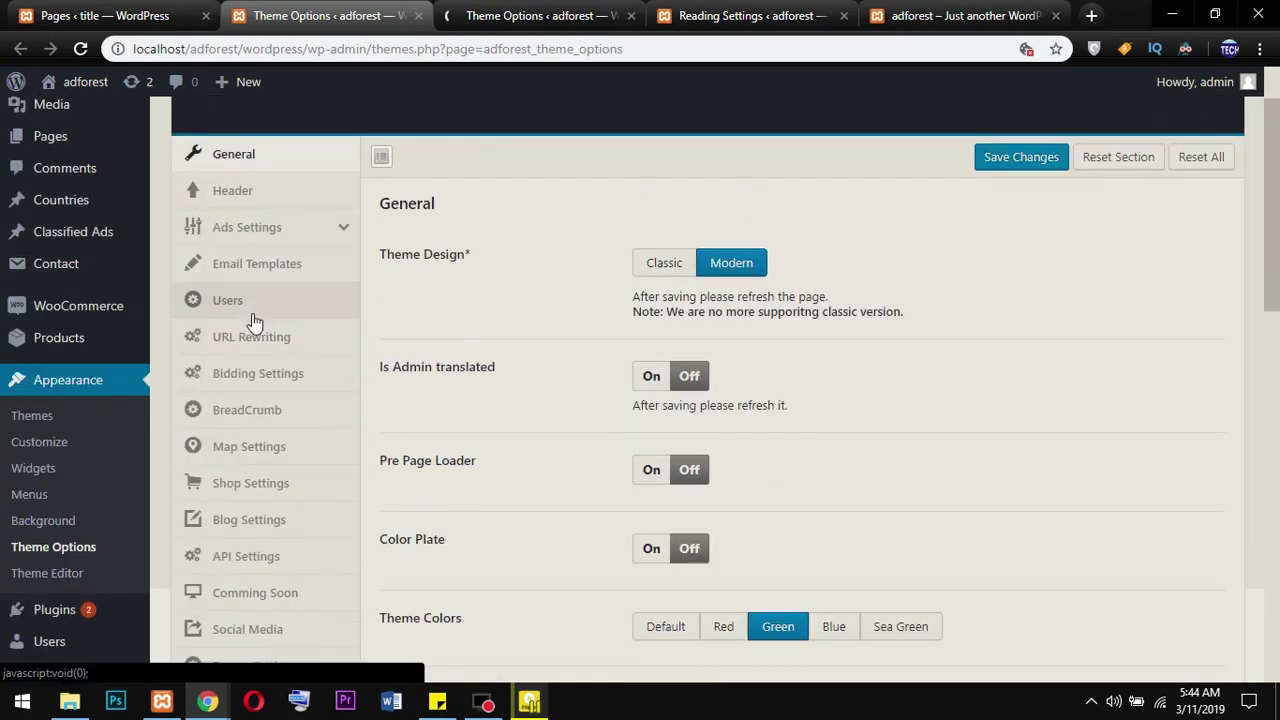
scroll(265, 585, down, 2)
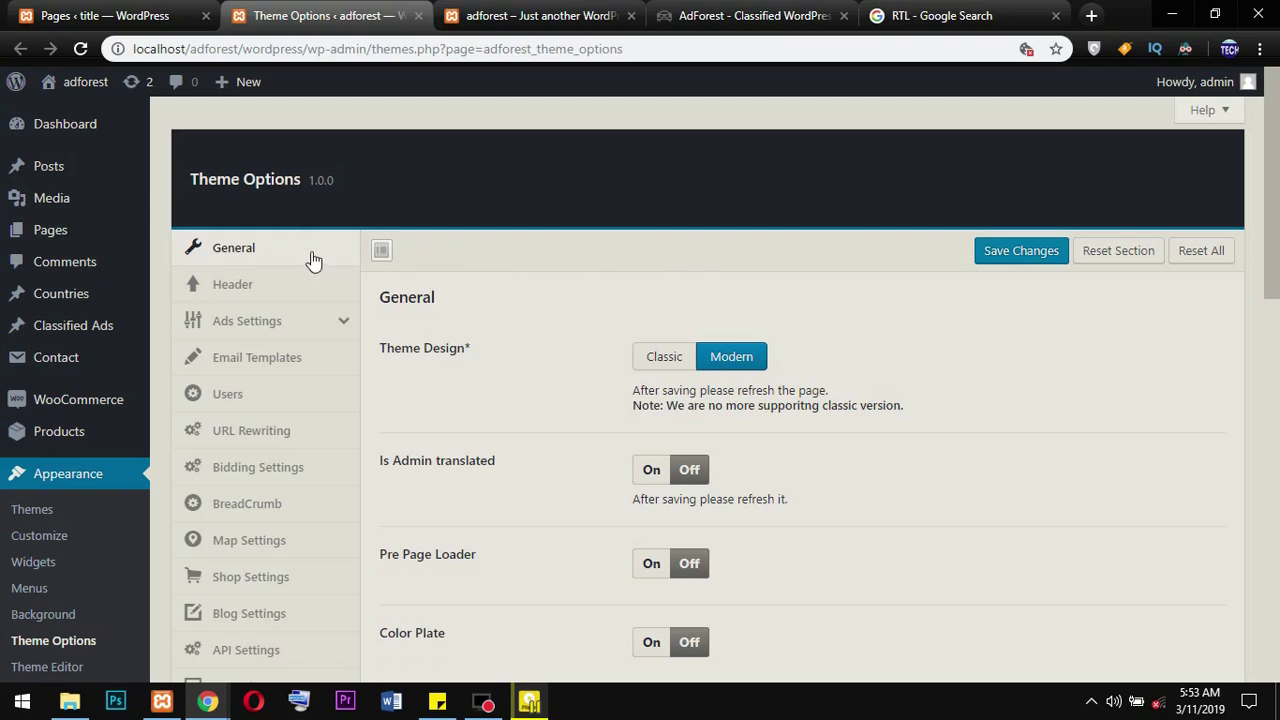
scroll(692, 474, down, 7)
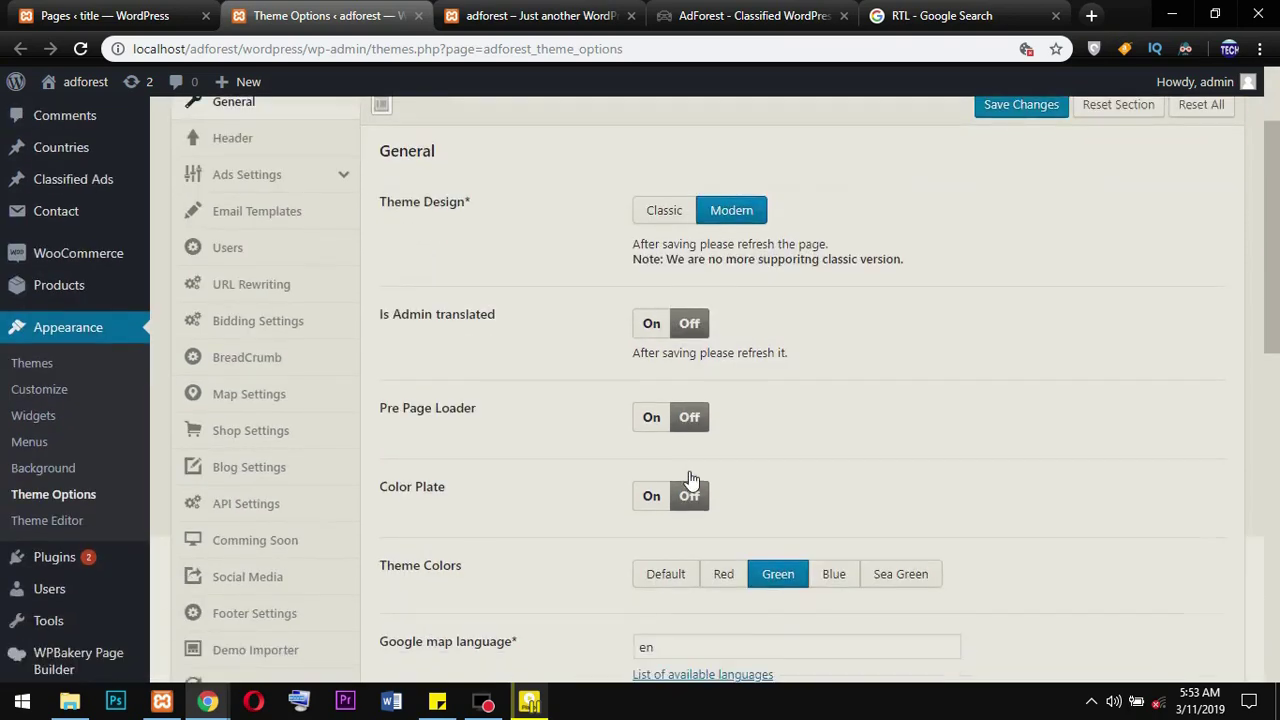
scroll(670, 450, down, 4)
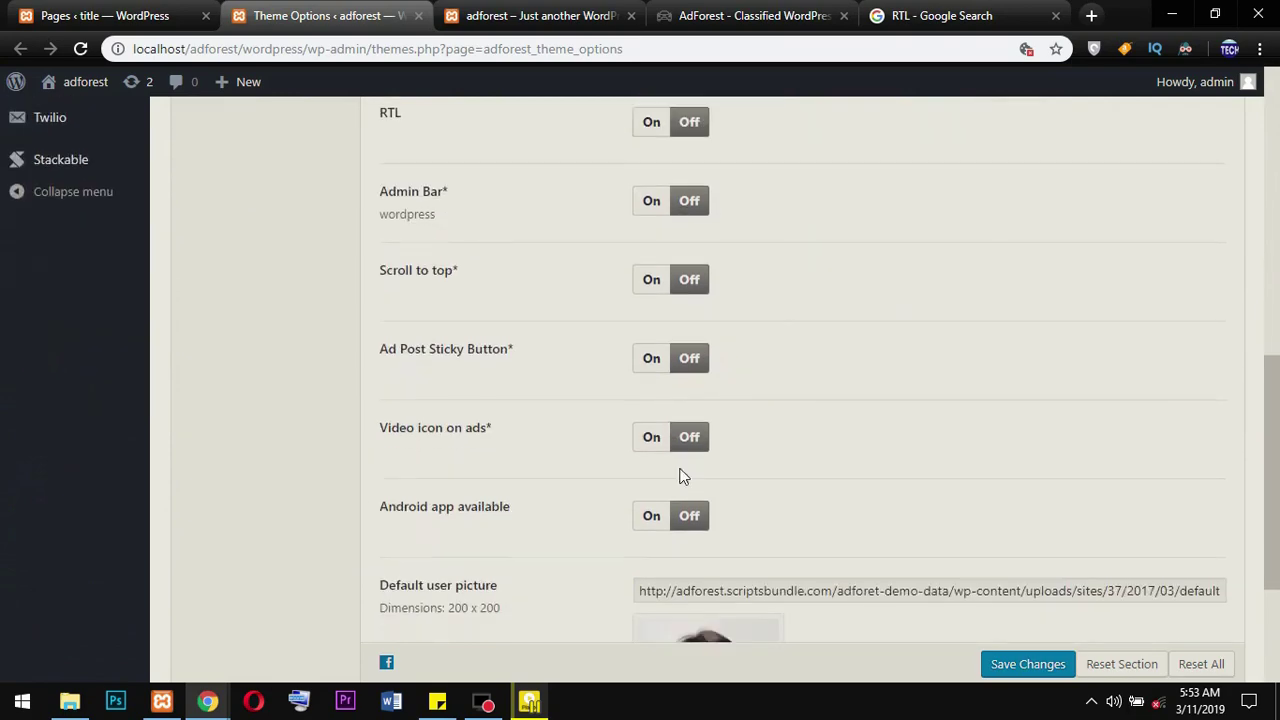
scroll(697, 302, up, 11)
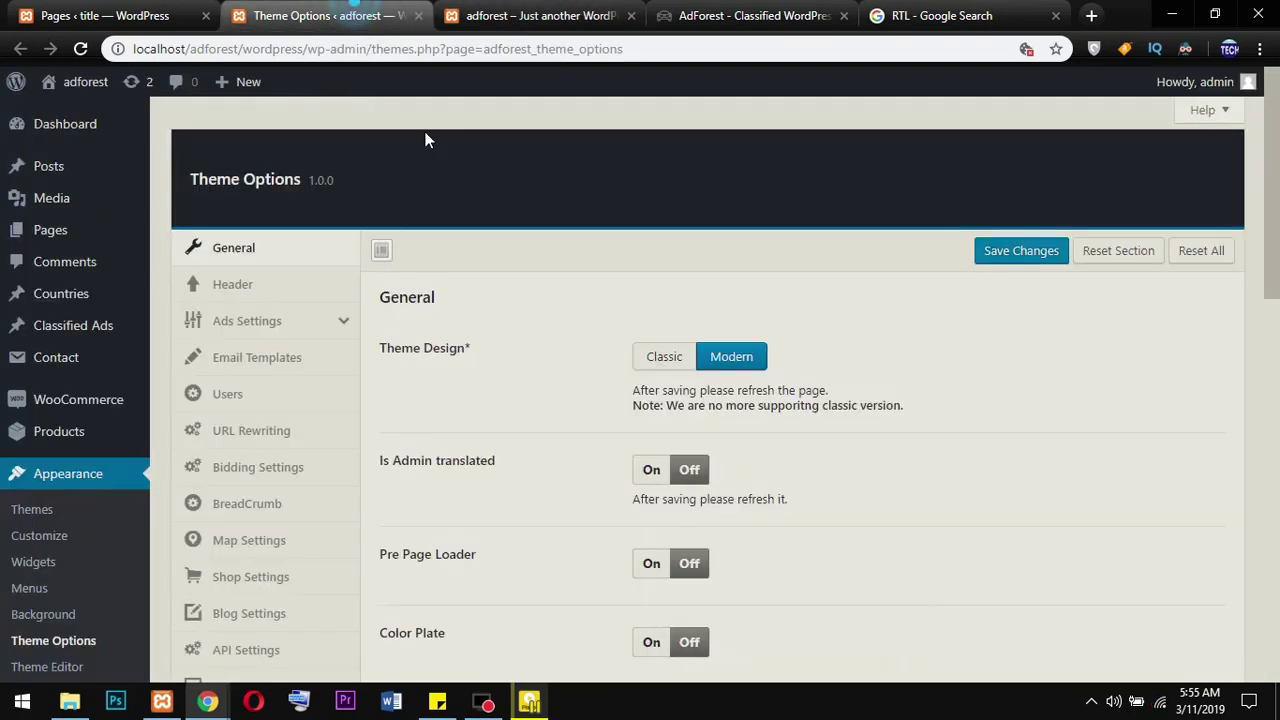
scroll(717, 323, down, 3)
scroll(703, 323, down, 7)
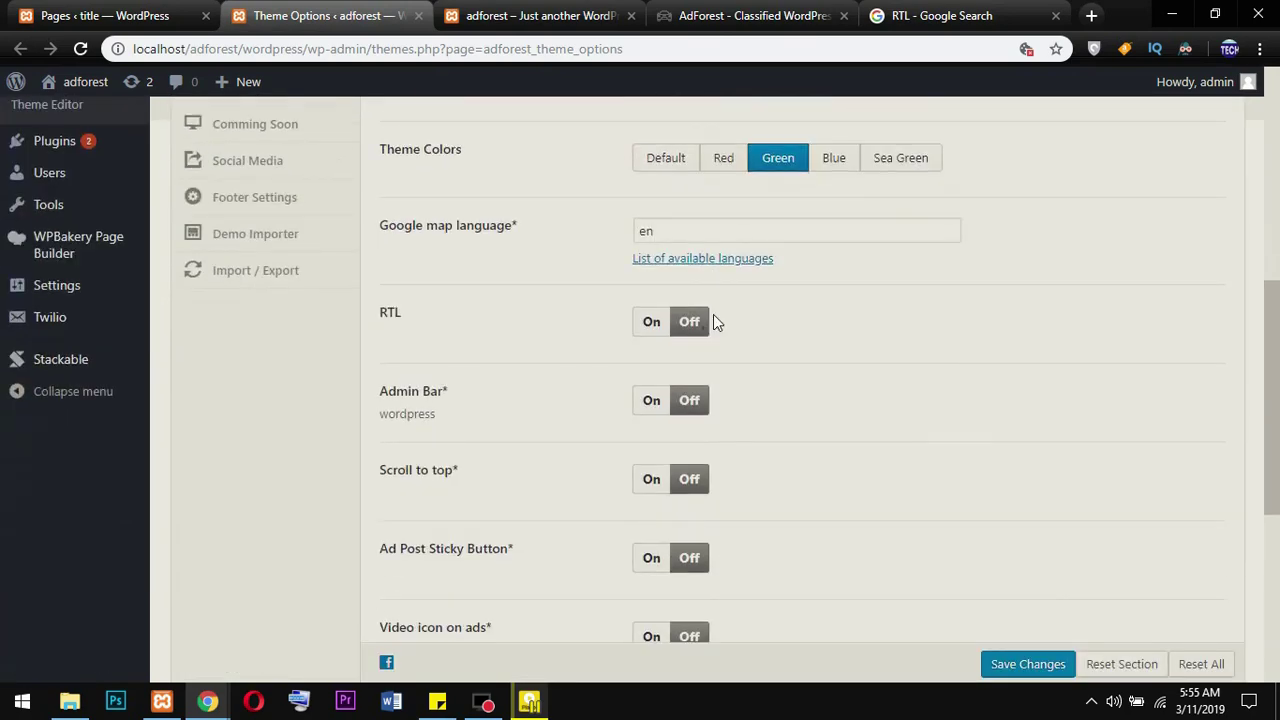
scroll(720, 346, up, 1)
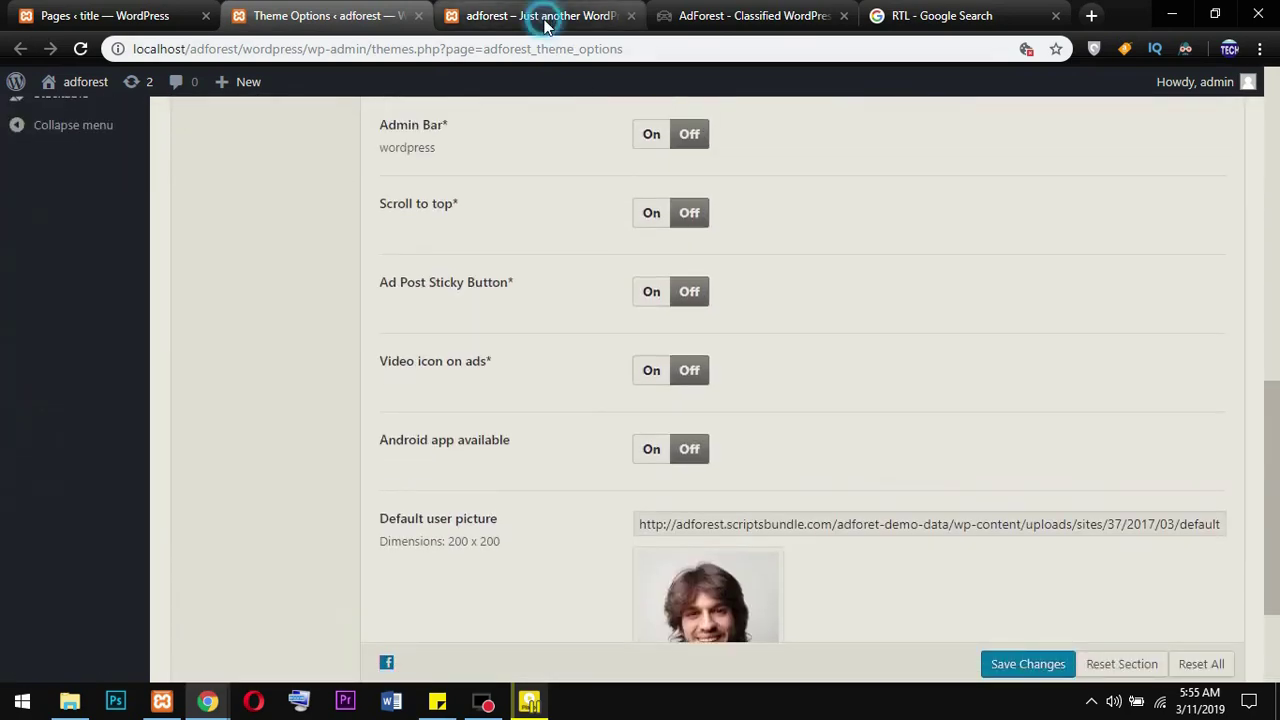
Switch to the site's homepage and look it over from the search form to the Ads By Locations section
click(530, 15)
scroll(900, 320, up, 4)
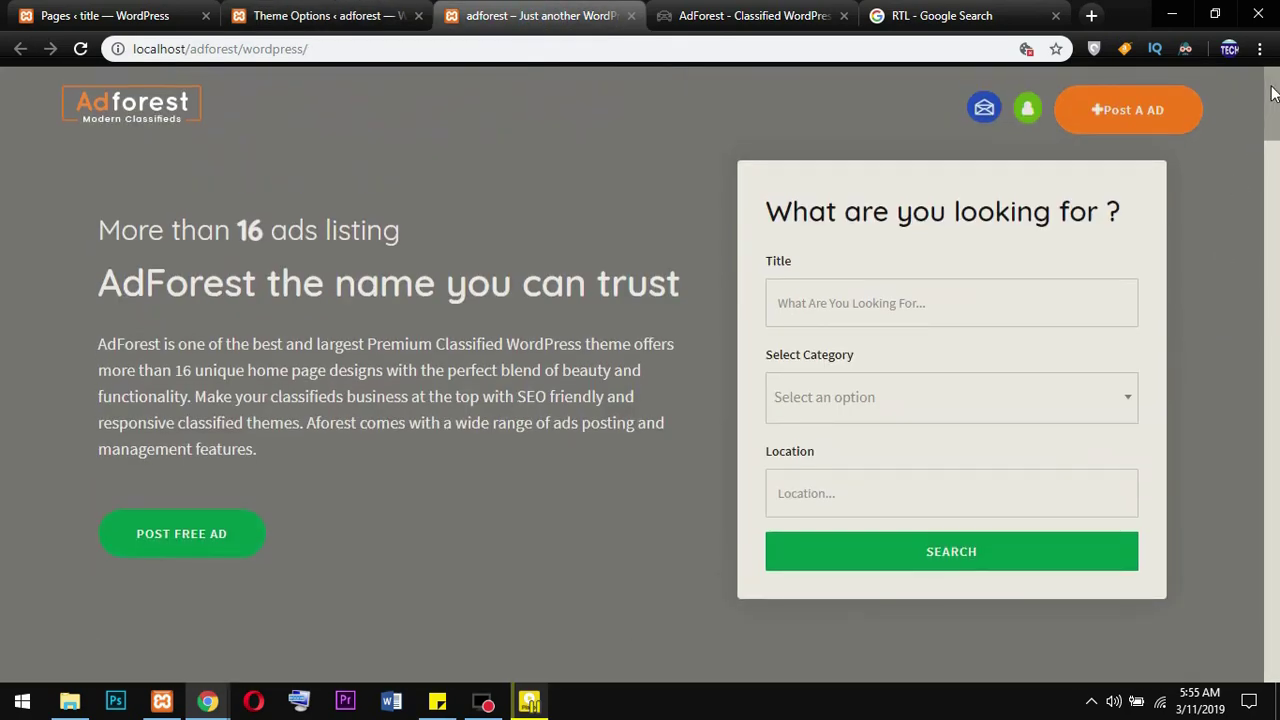
drag(1272, 125, 1277, 580)
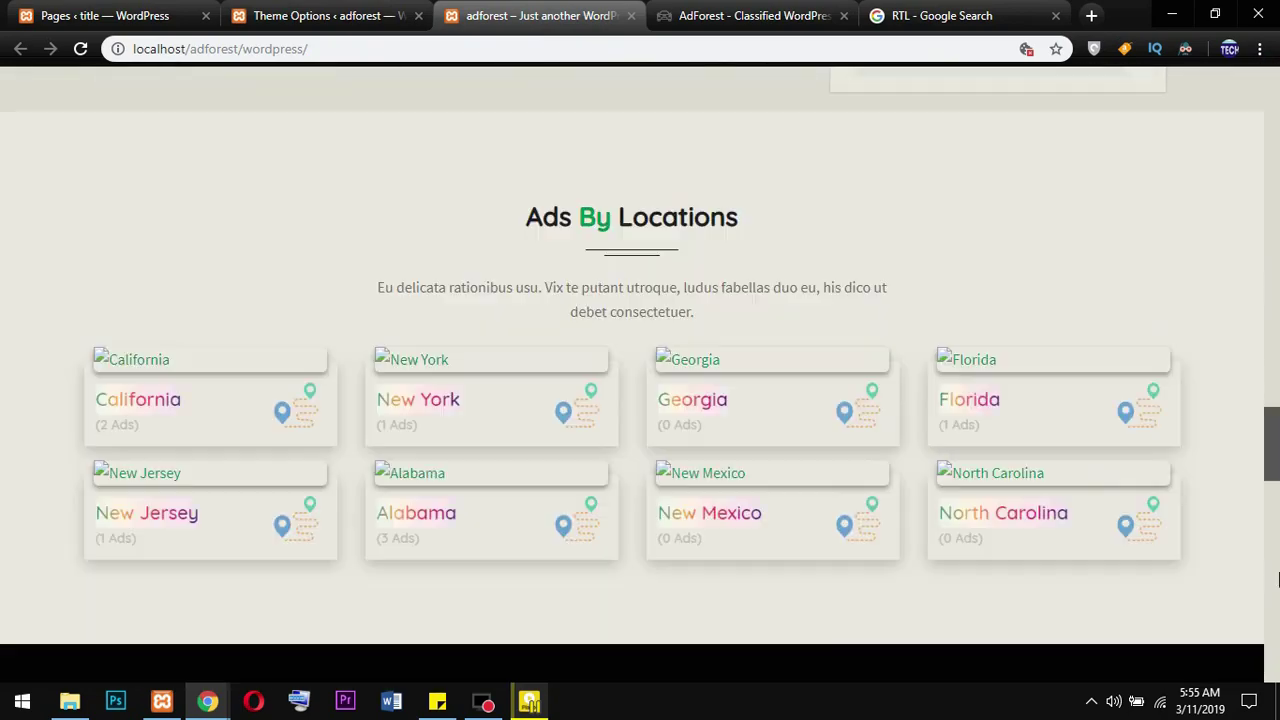
drag(1272, 453, 1272, 400)
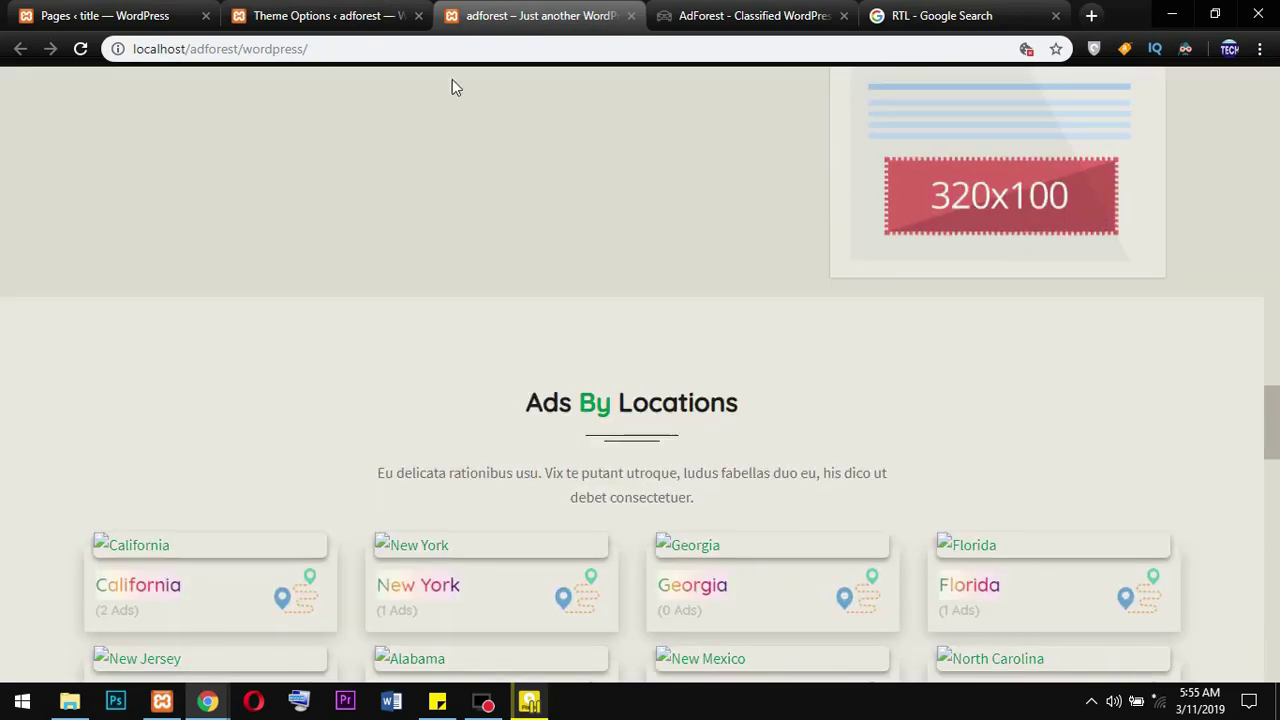
Return to Theme Options and turn on Is Admin translated, Pre Page Loader and Color Plate in the General settings
click(338, 15)
scroll(700, 213, up, 8)
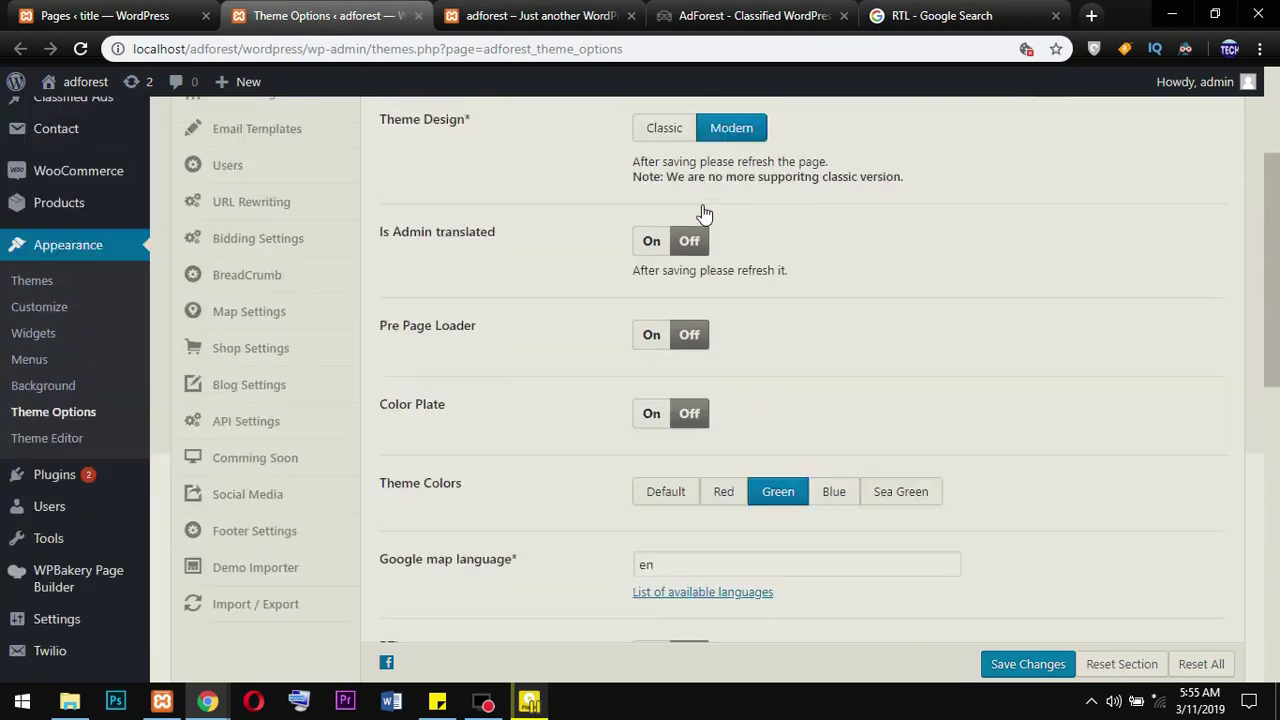
scroll(701, 267, down, 2)
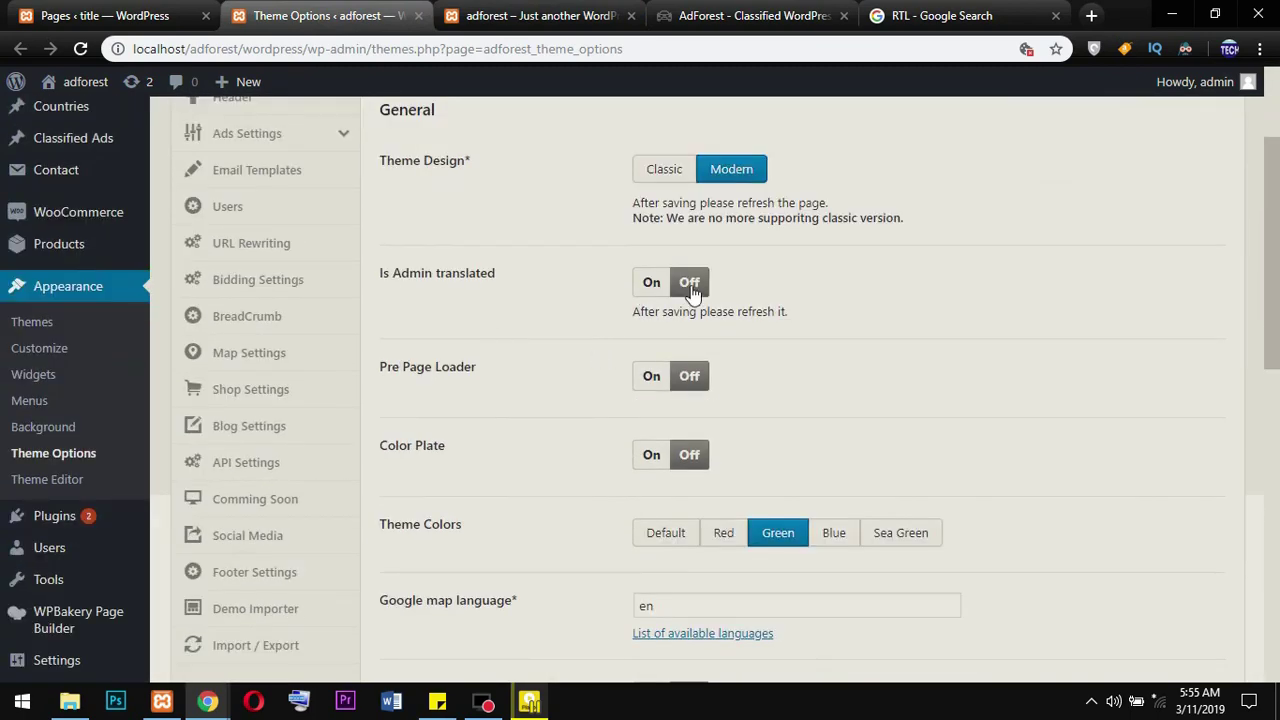
click(651, 282)
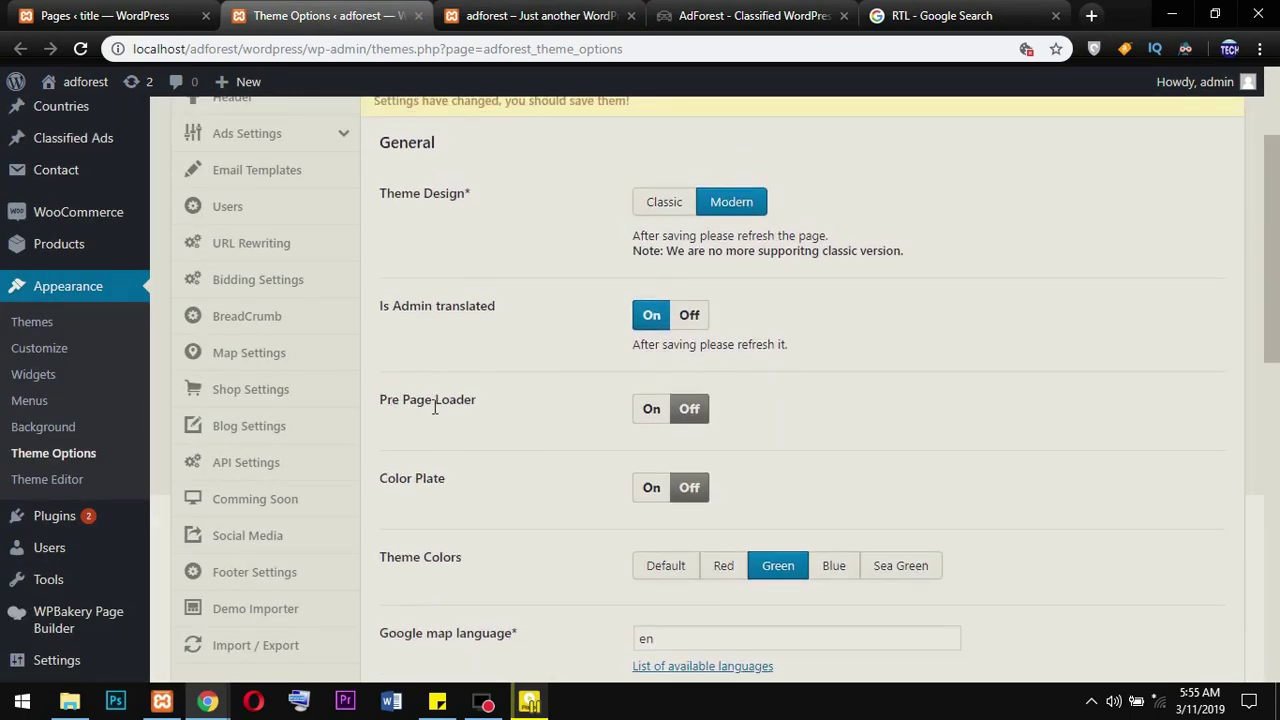
click(650, 412)
scroll(651, 429, down, 2)
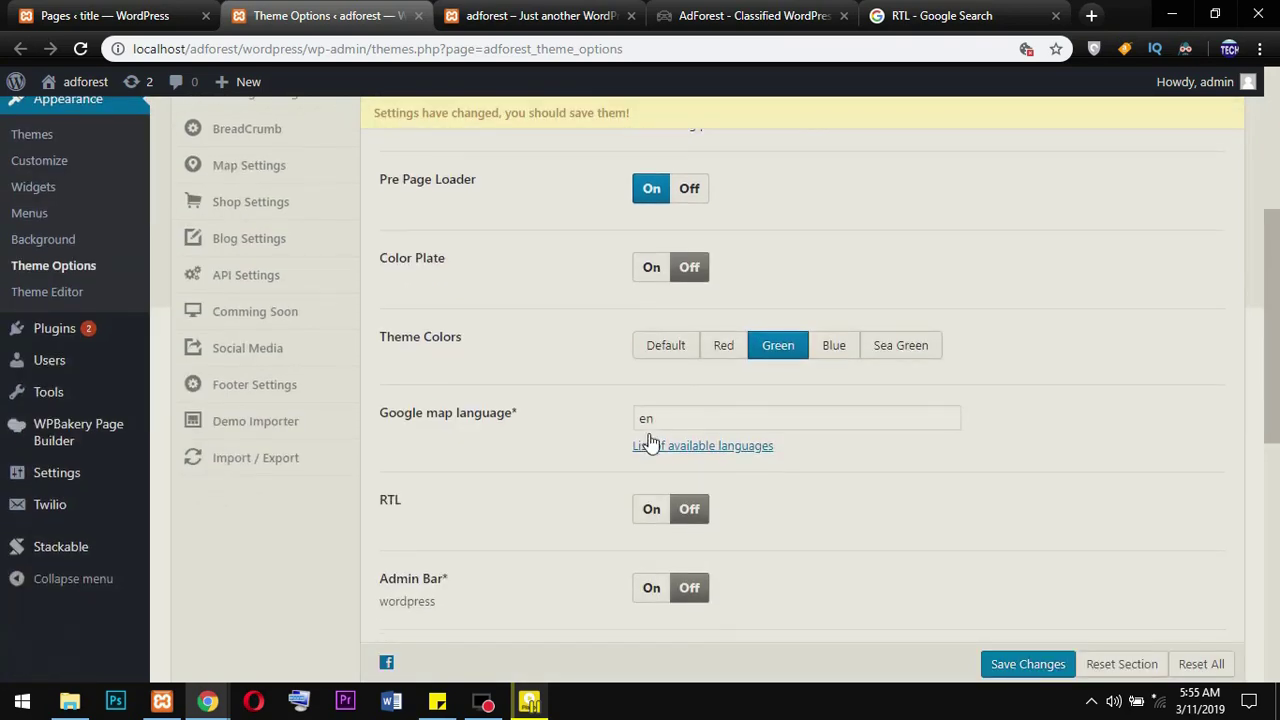
click(648, 276)
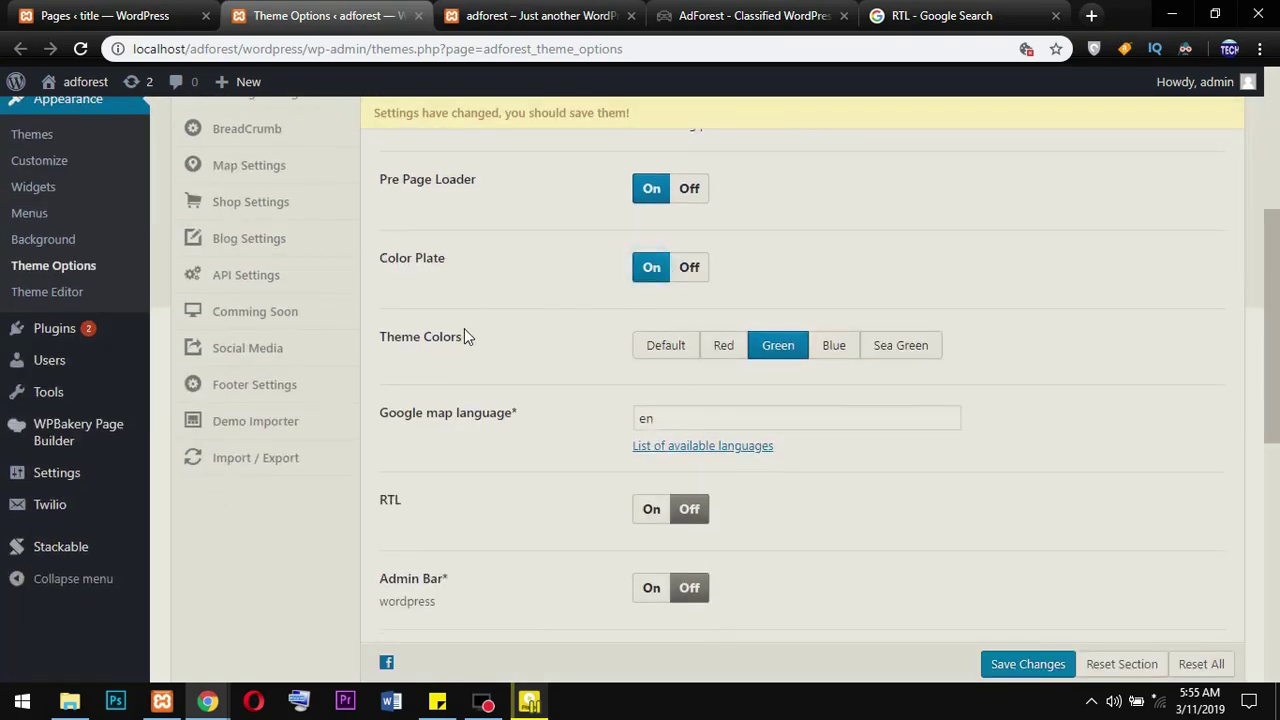
Turn on Admin Bar, Scroll to top, Ad Post Sticky Button and Video icon on ads
scroll(640, 400, down, 3)
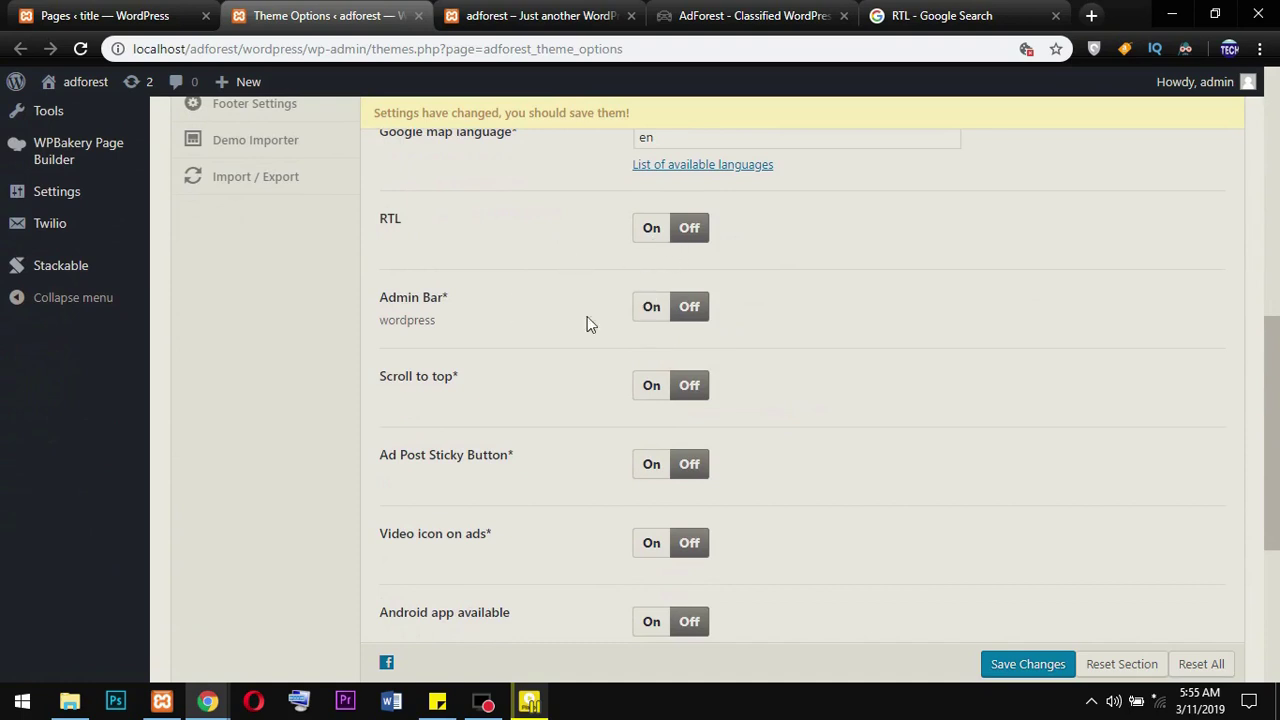
click(655, 306)
click(647, 407)
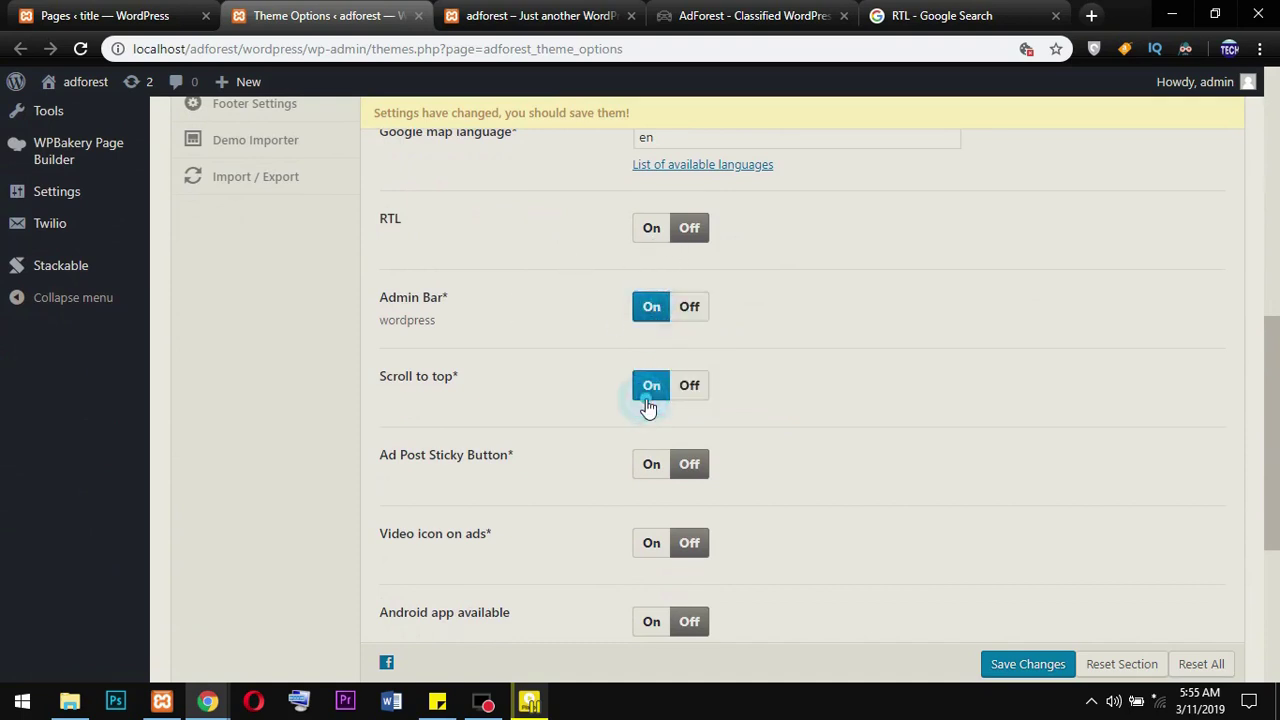
click(650, 470)
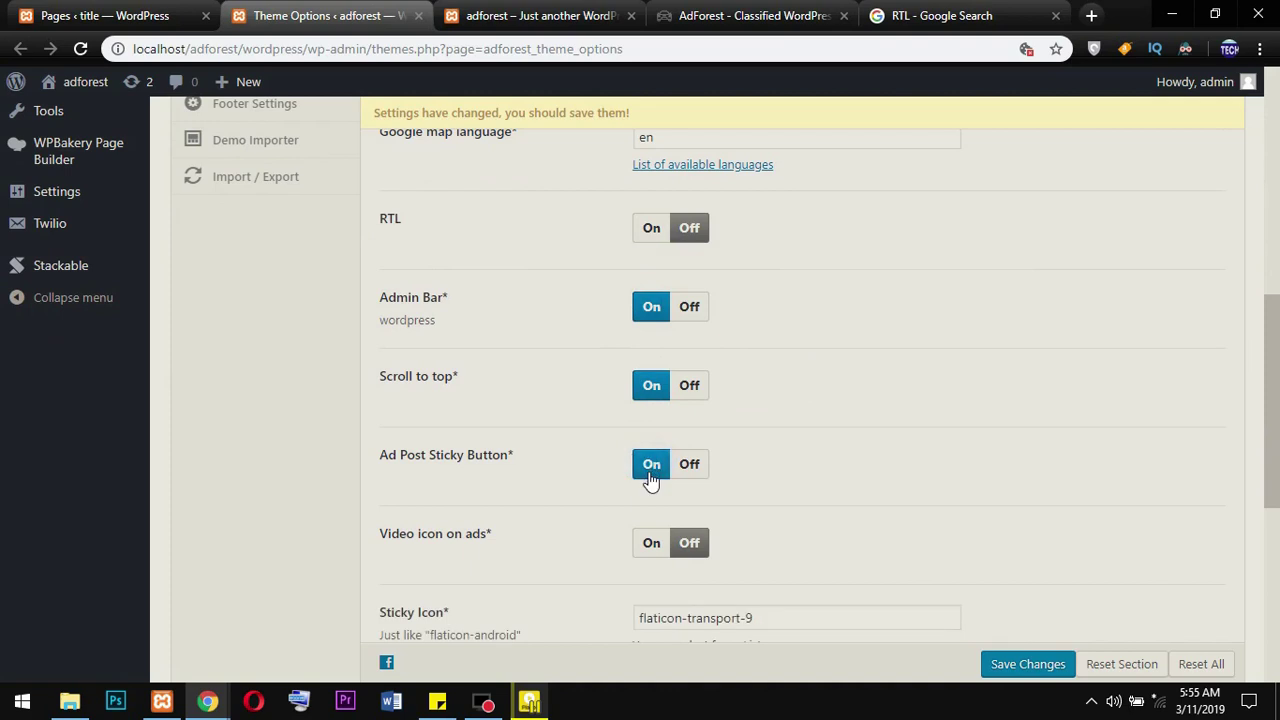
scroll(650, 481, down, 1)
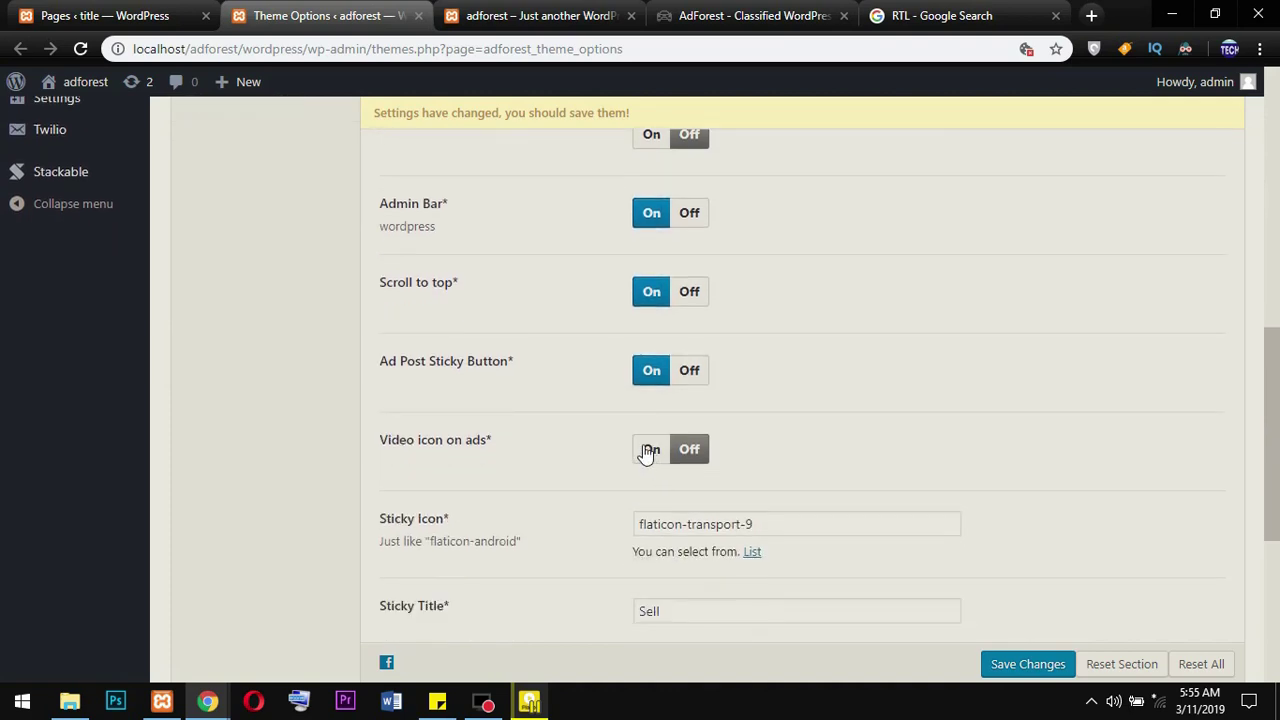
click(651, 451)
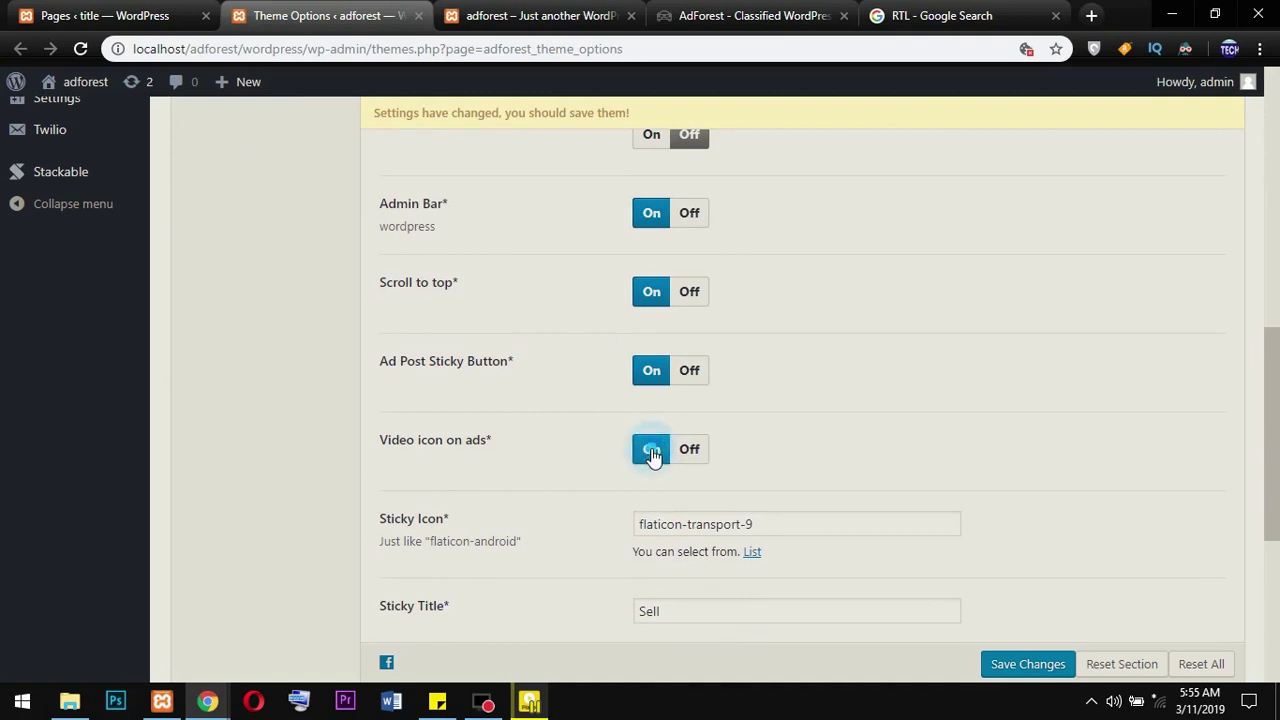
Turn on the Android app available option and bring its additional settings into view
scroll(651, 455, down, 3)
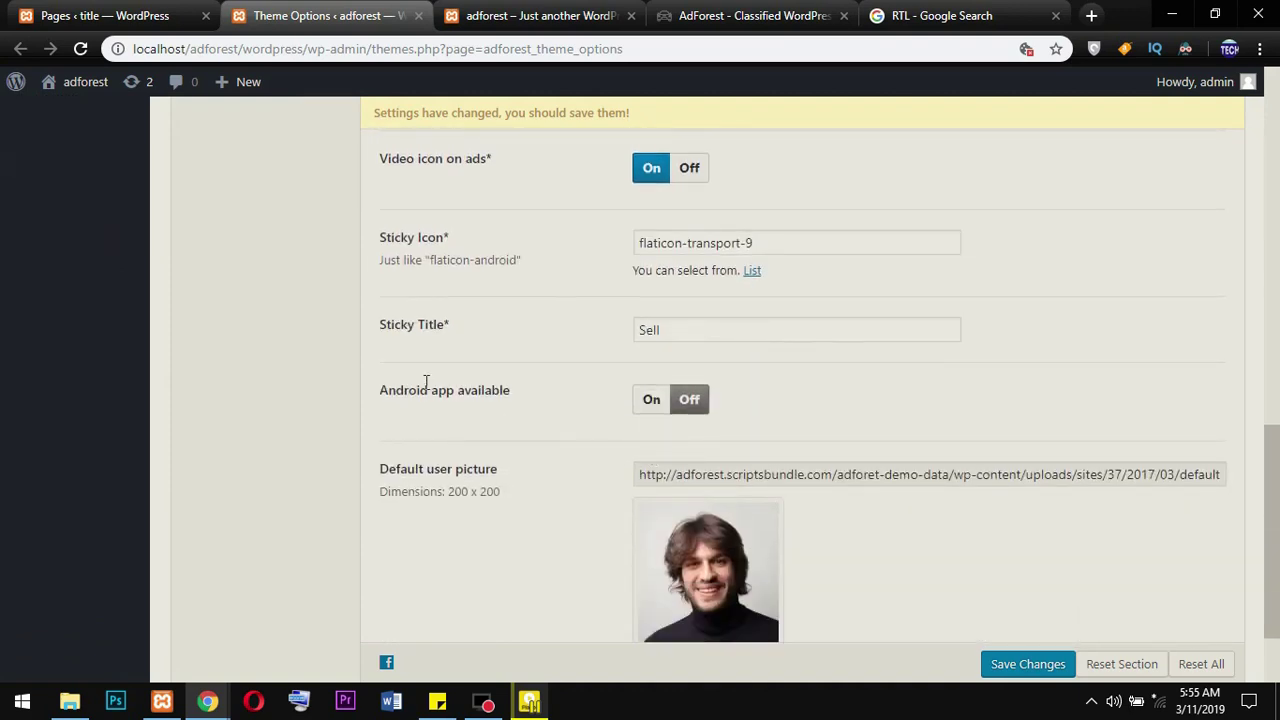
click(648, 400)
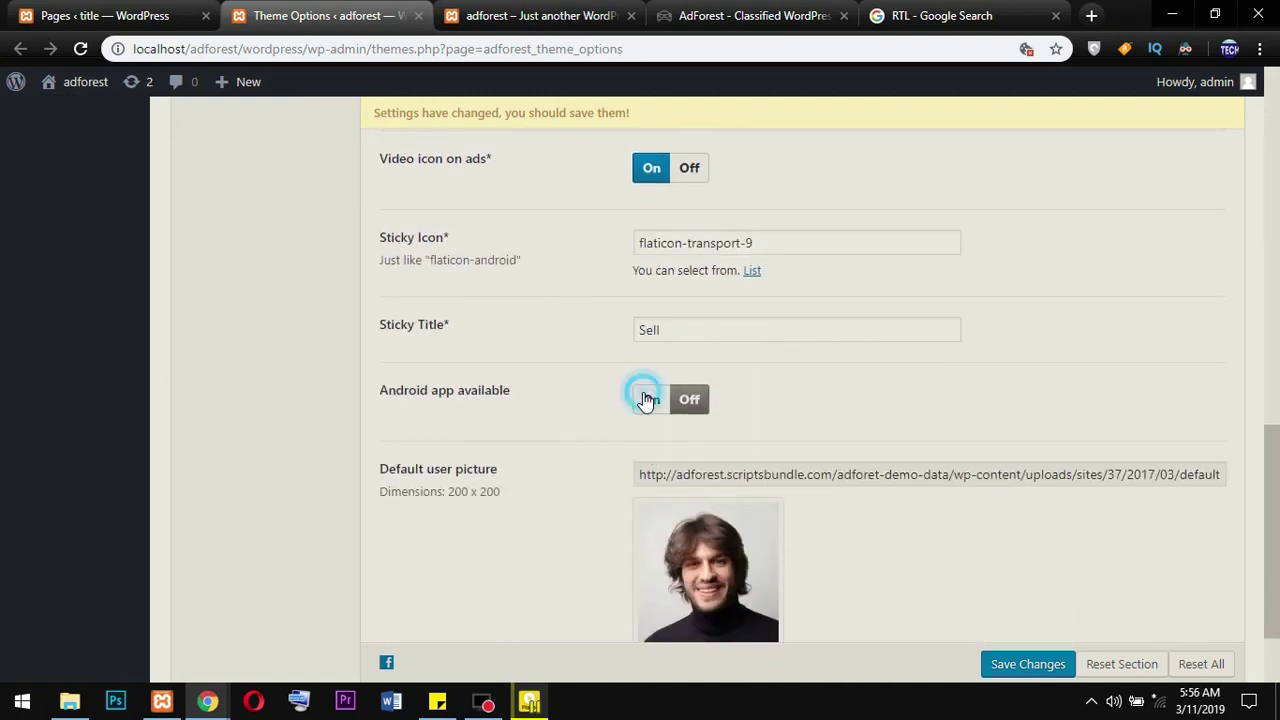
scroll(643, 400, down, 2)
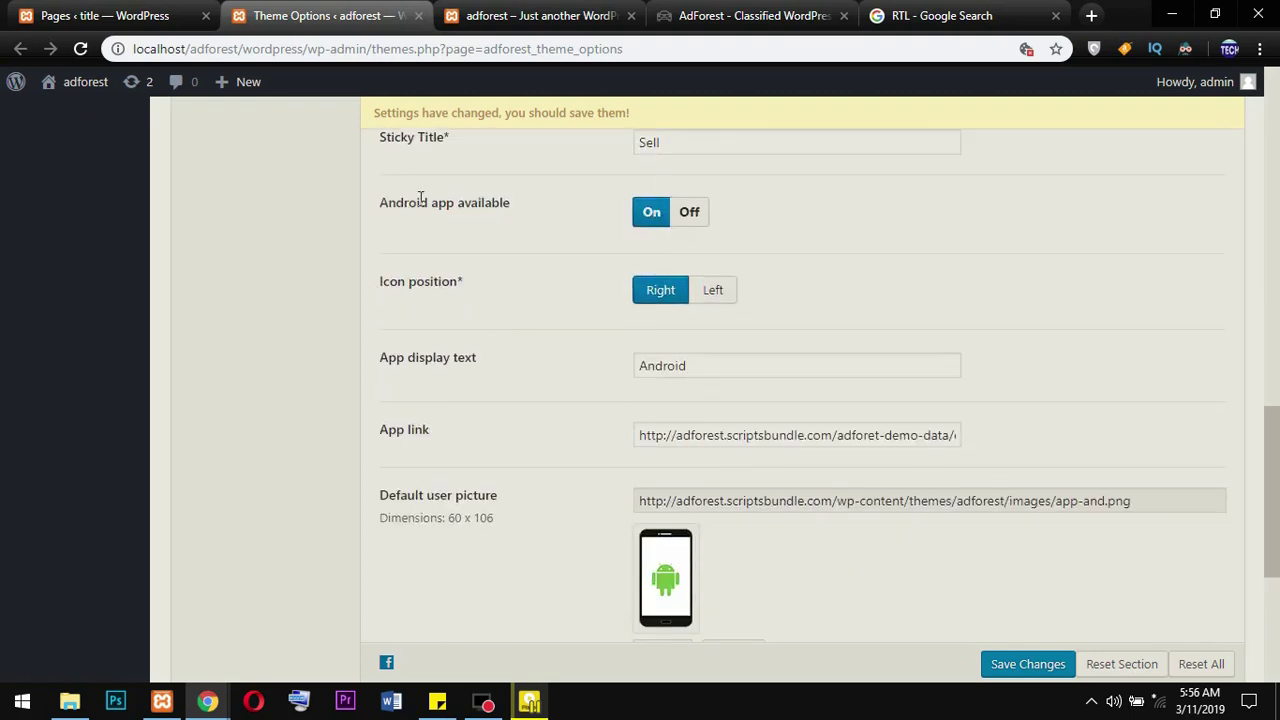
Examine the Android app settings and default user pictures, highlighting parts of the App link, and return to the start of the General section
drag(376, 211, 451, 210)
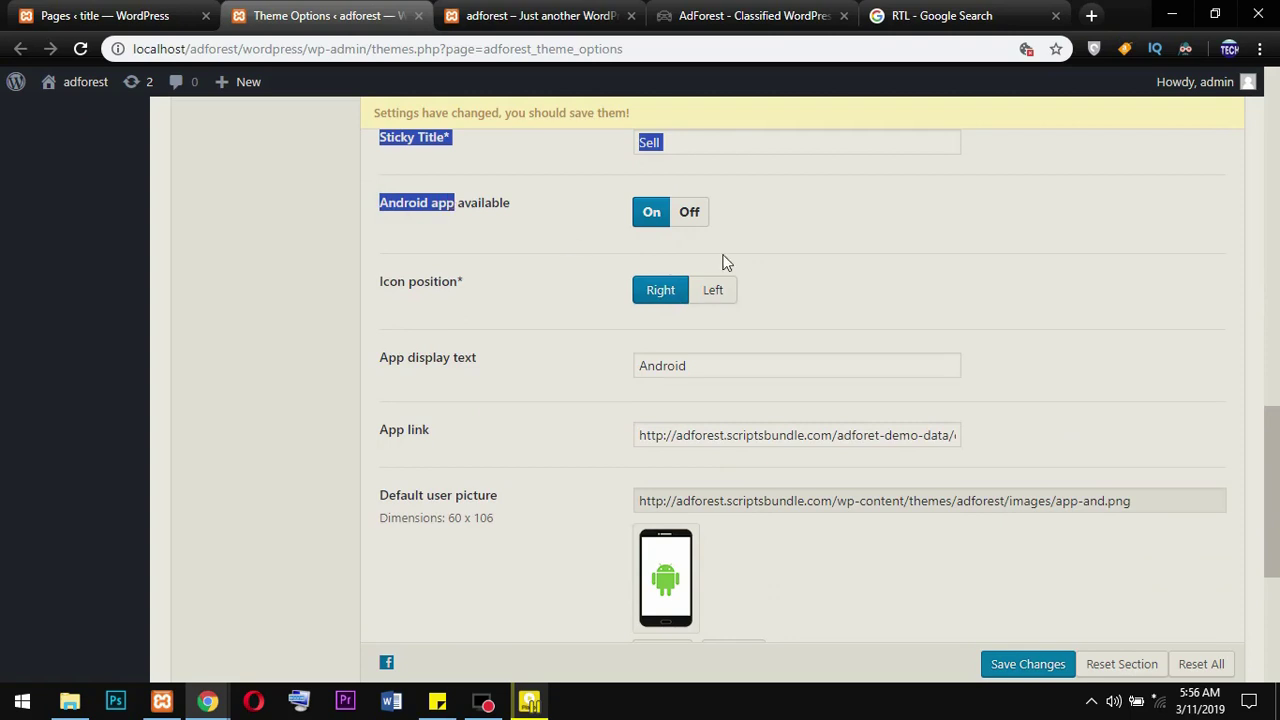
click(858, 253)
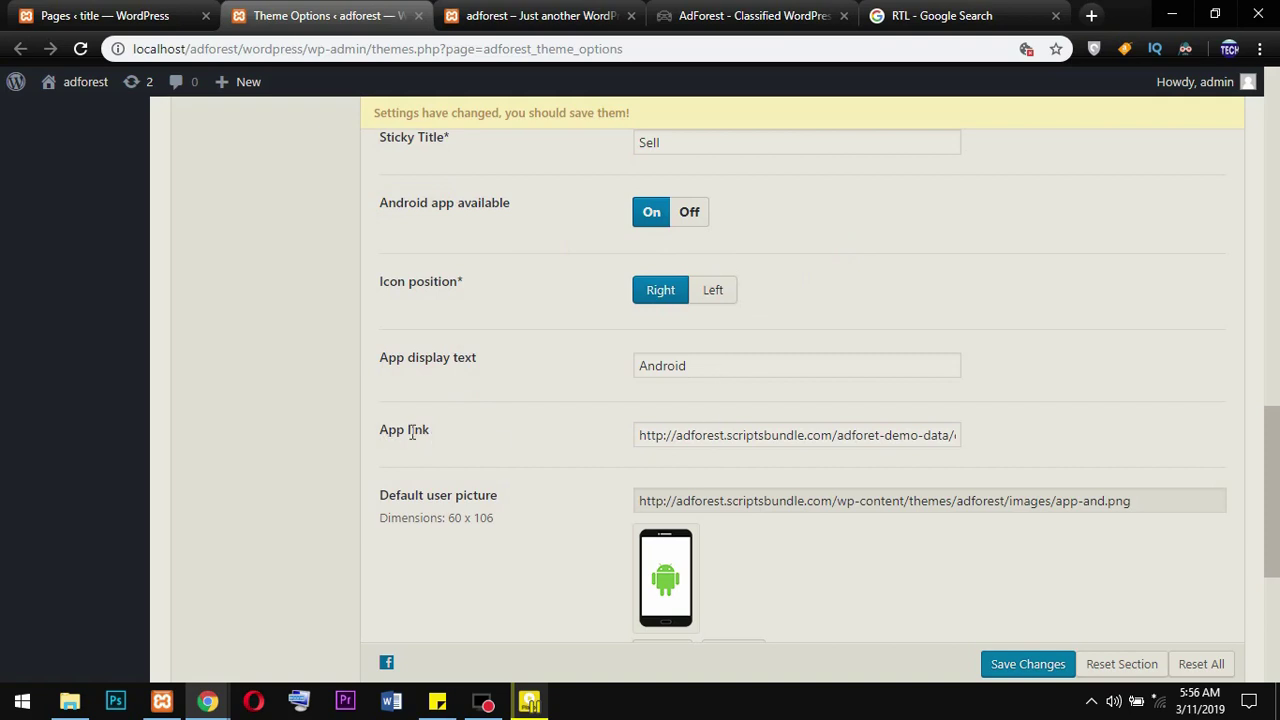
drag(891, 432, 1010, 438)
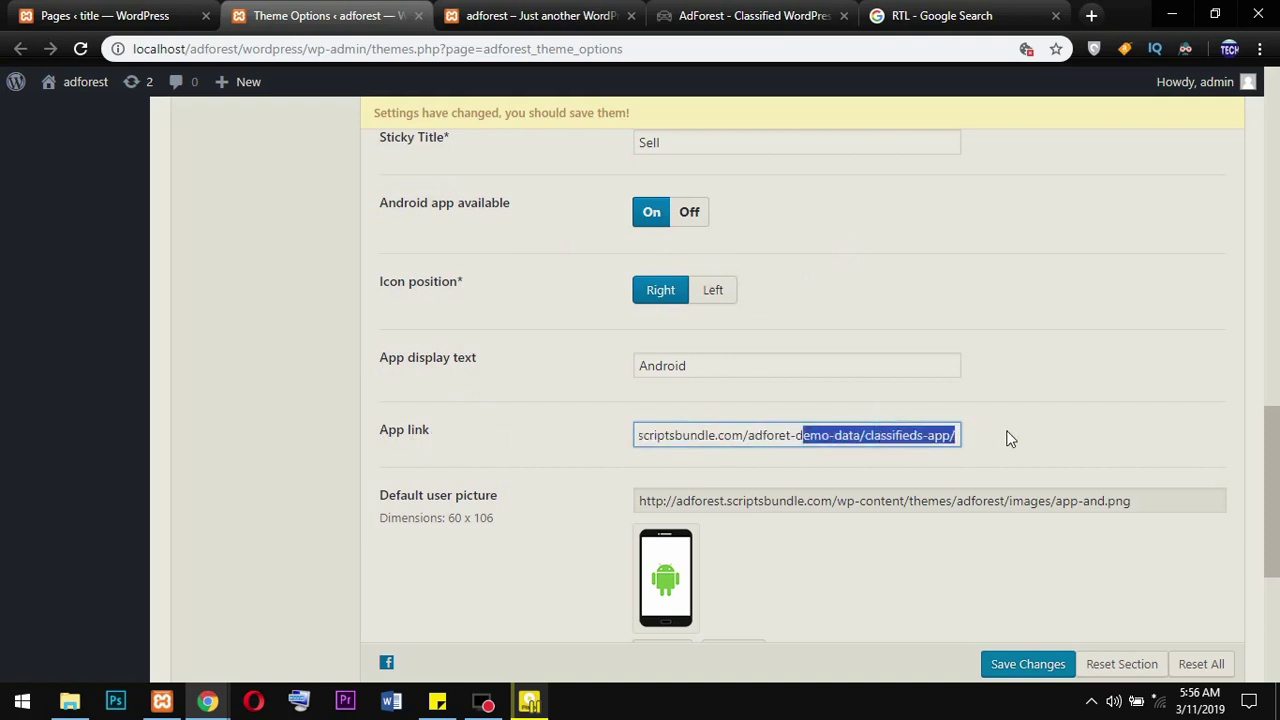
click(726, 430)
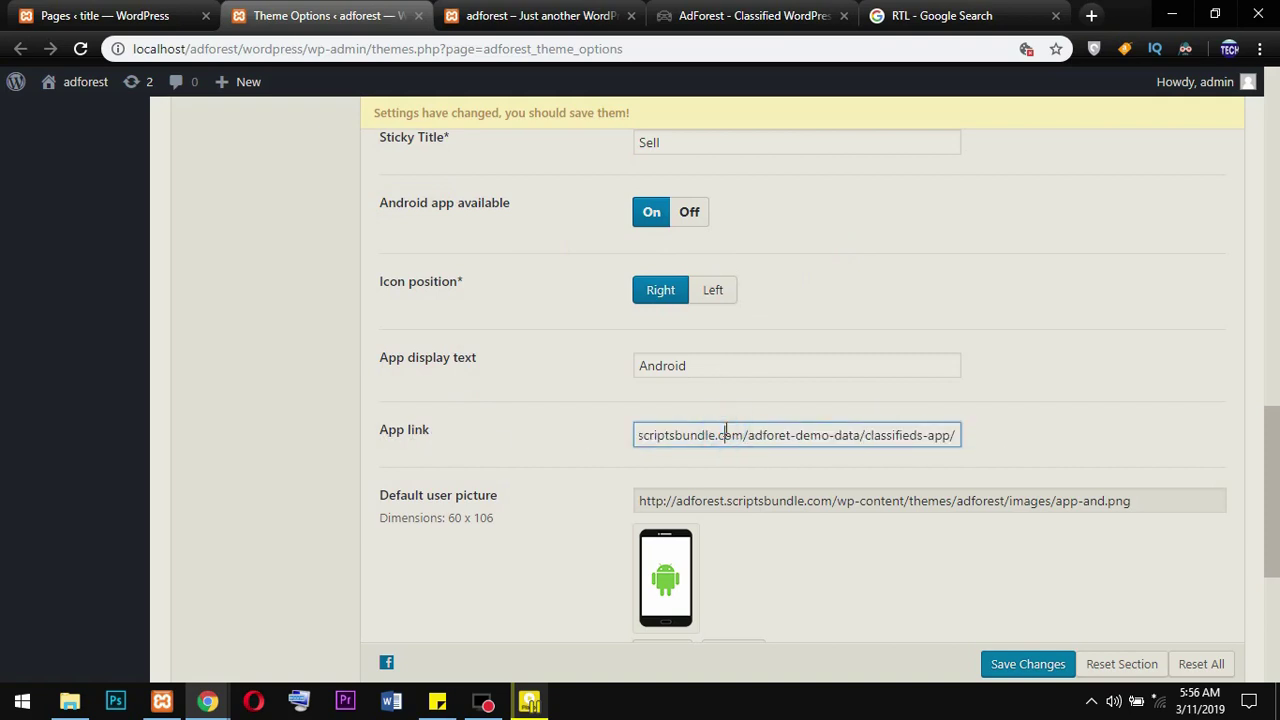
drag(722, 432, 608, 429)
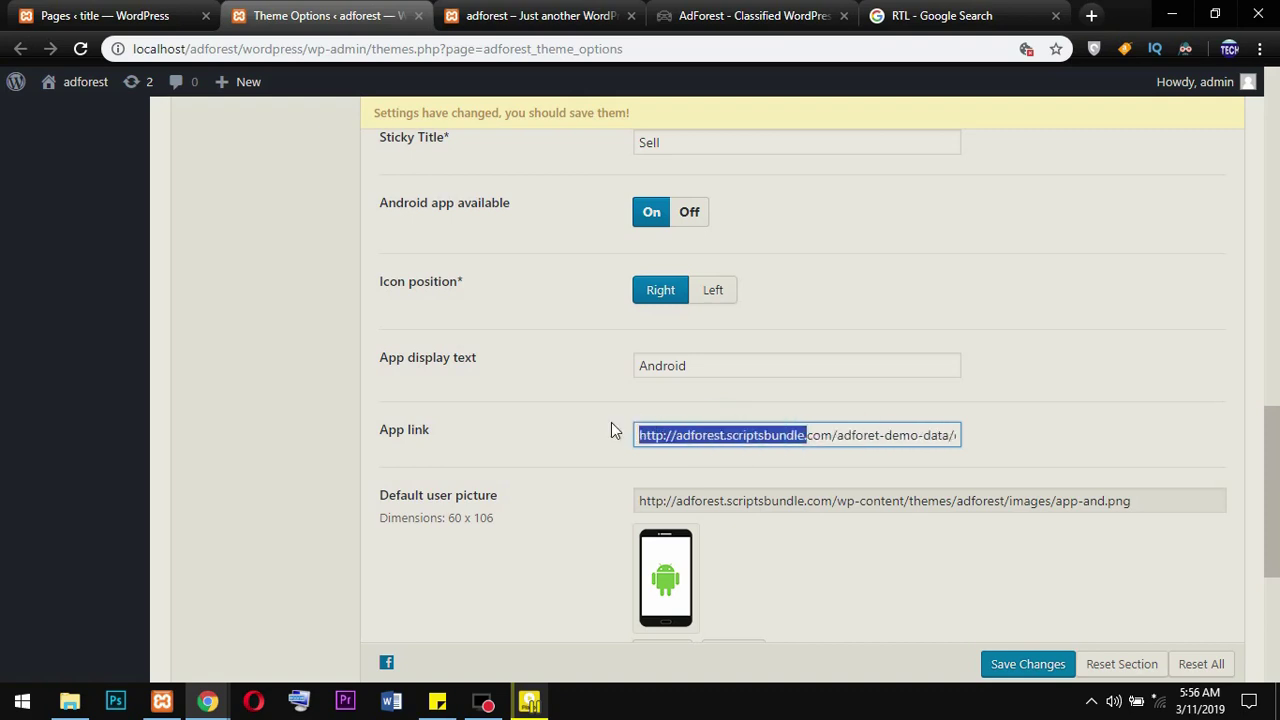
scroll(674, 529, down, 2)
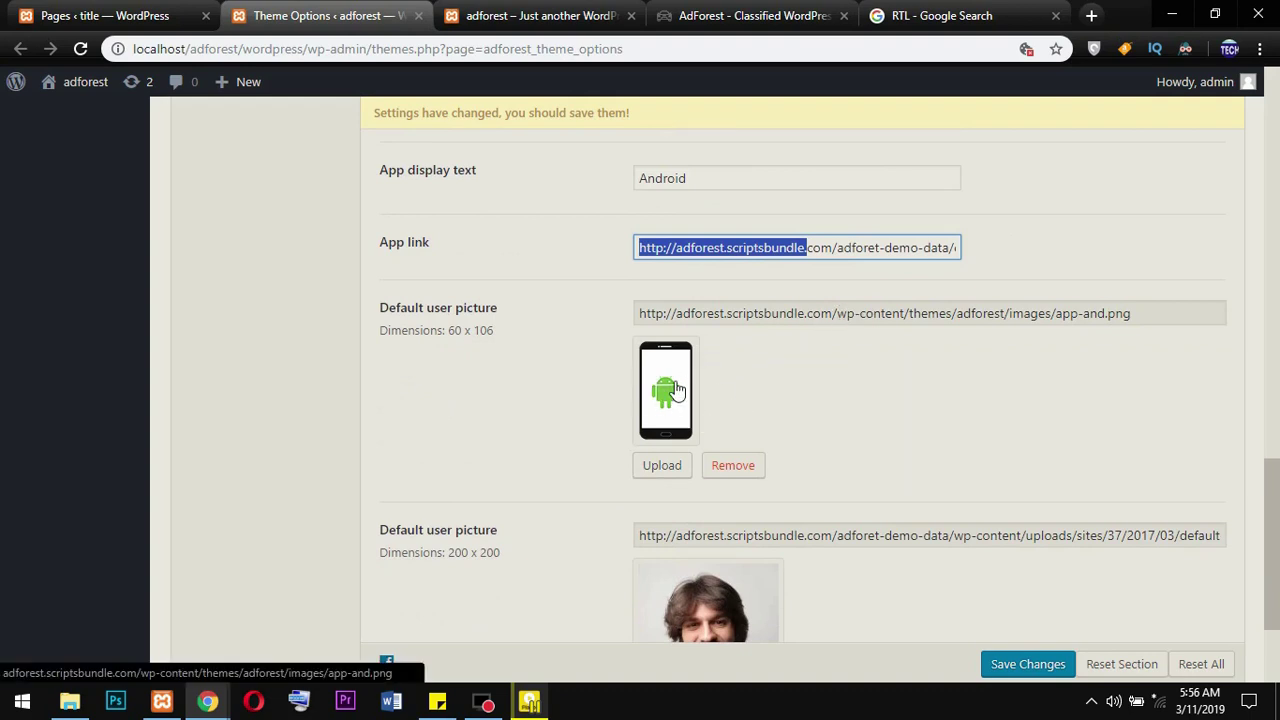
scroll(640, 395, down, 2)
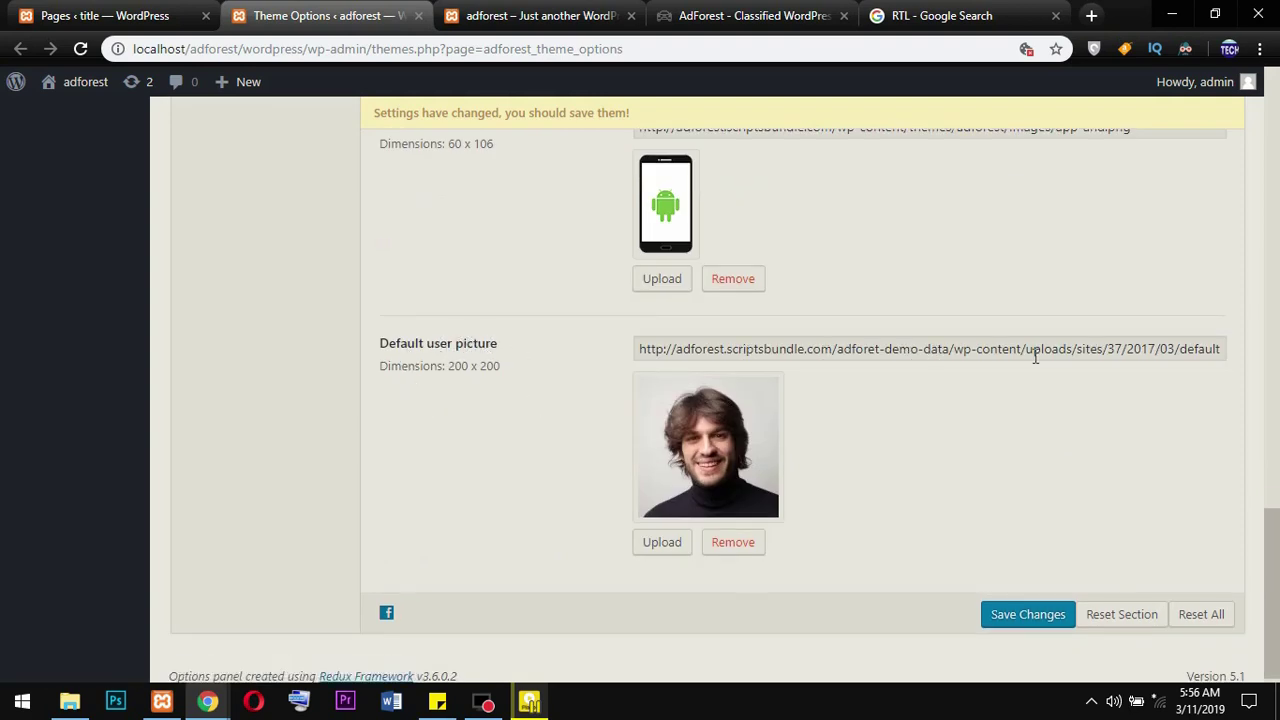
scroll(733, 463, up, 8)
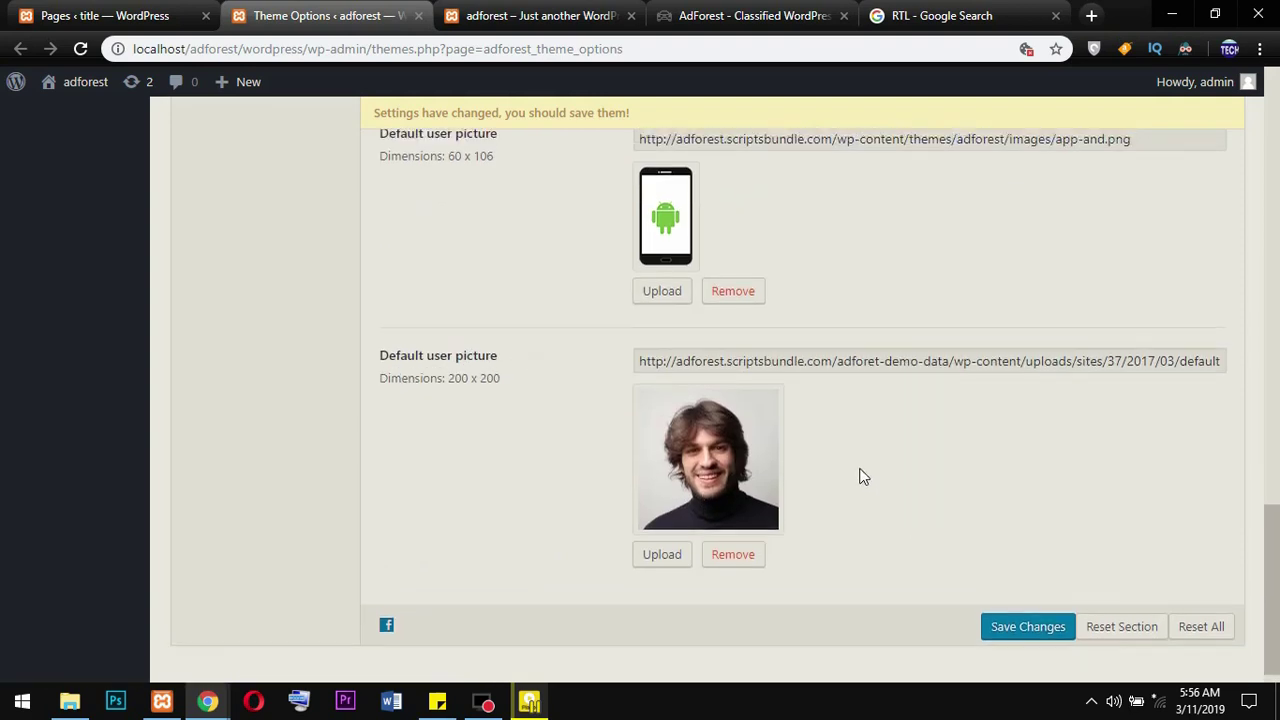
scroll(670, 381, up, 4)
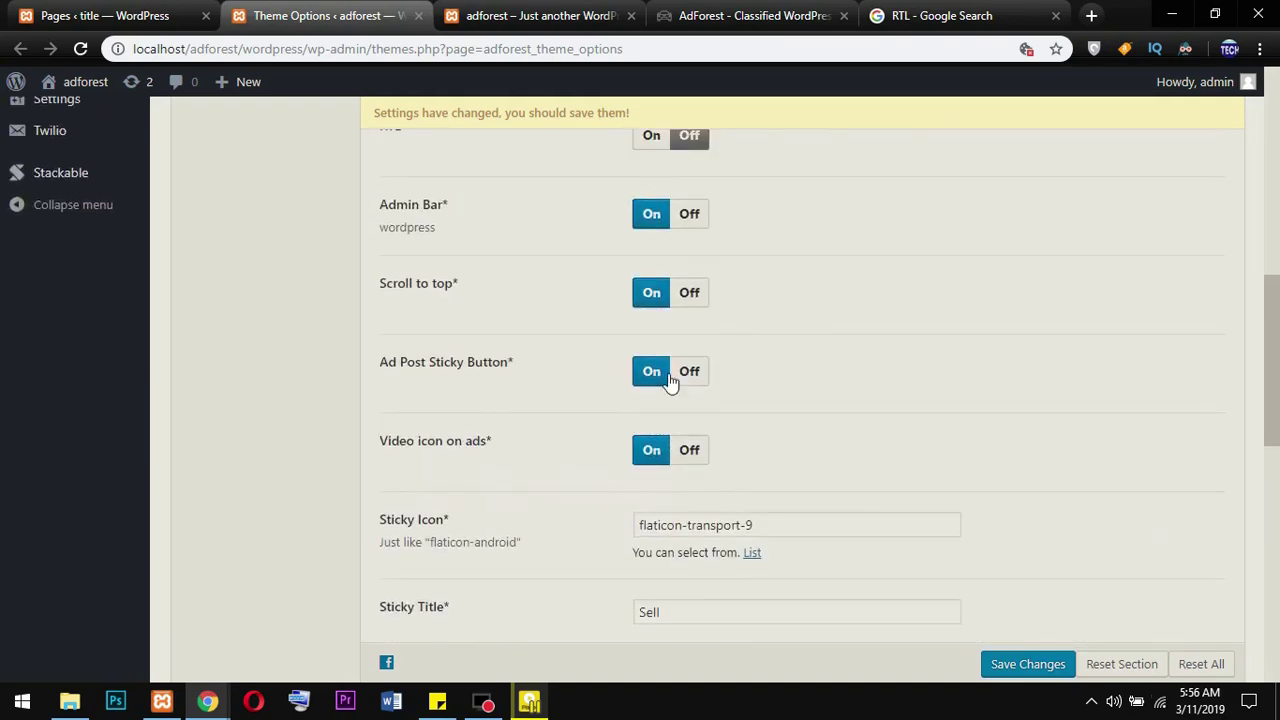
scroll(670, 381, up, 5)
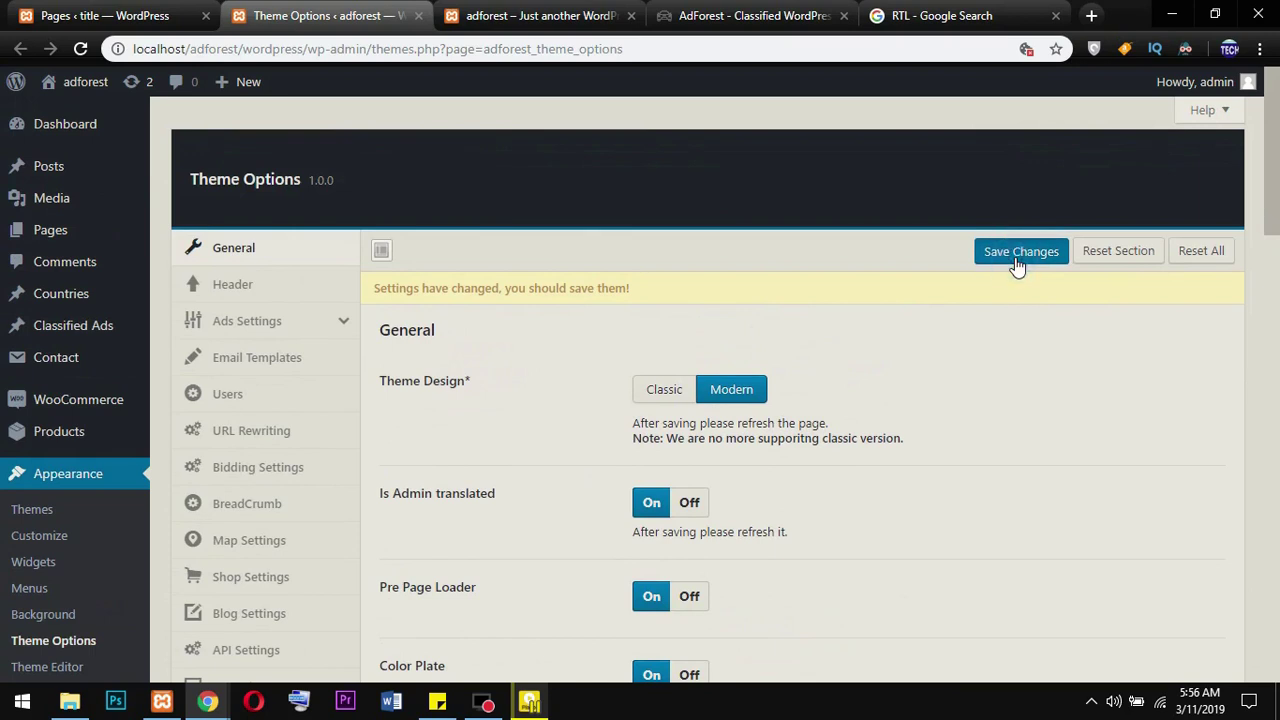
Save the changed General settings and open the site's front page in a new browser tab
click(1017, 252)
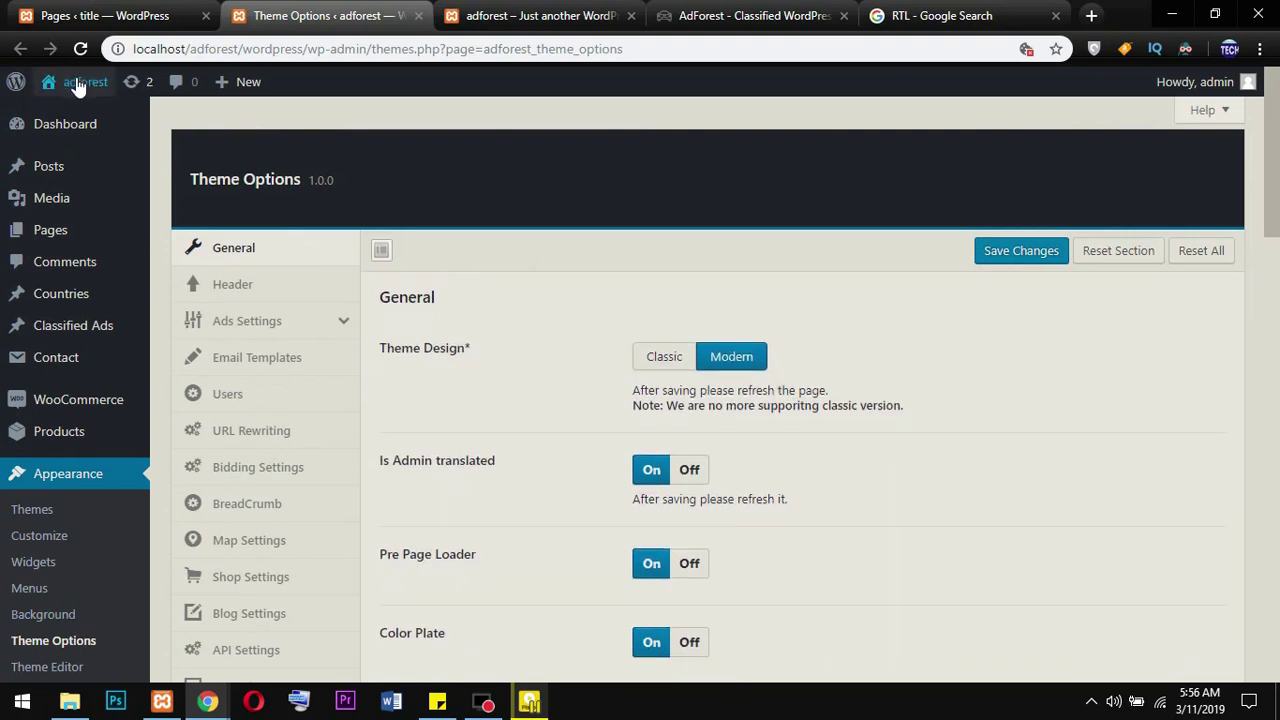
mouse_move(45, 85)
right_click(58, 120)
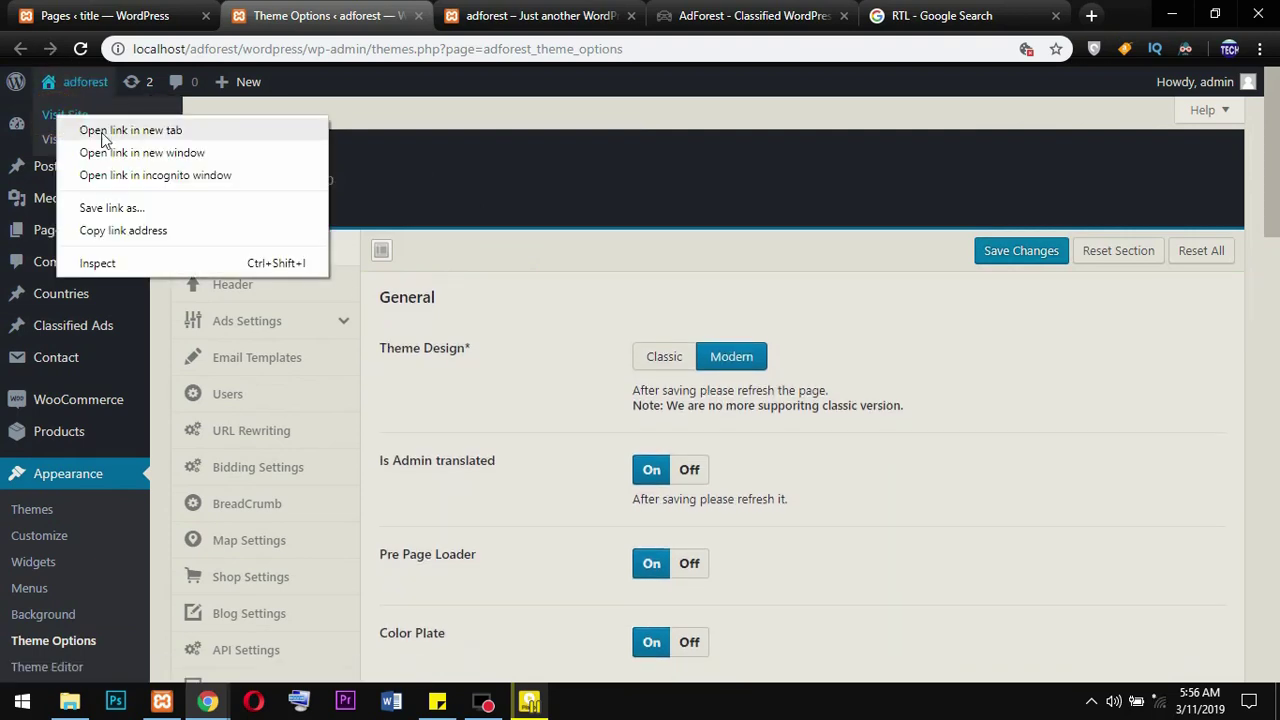
click(75, 128)
click(425, 16)
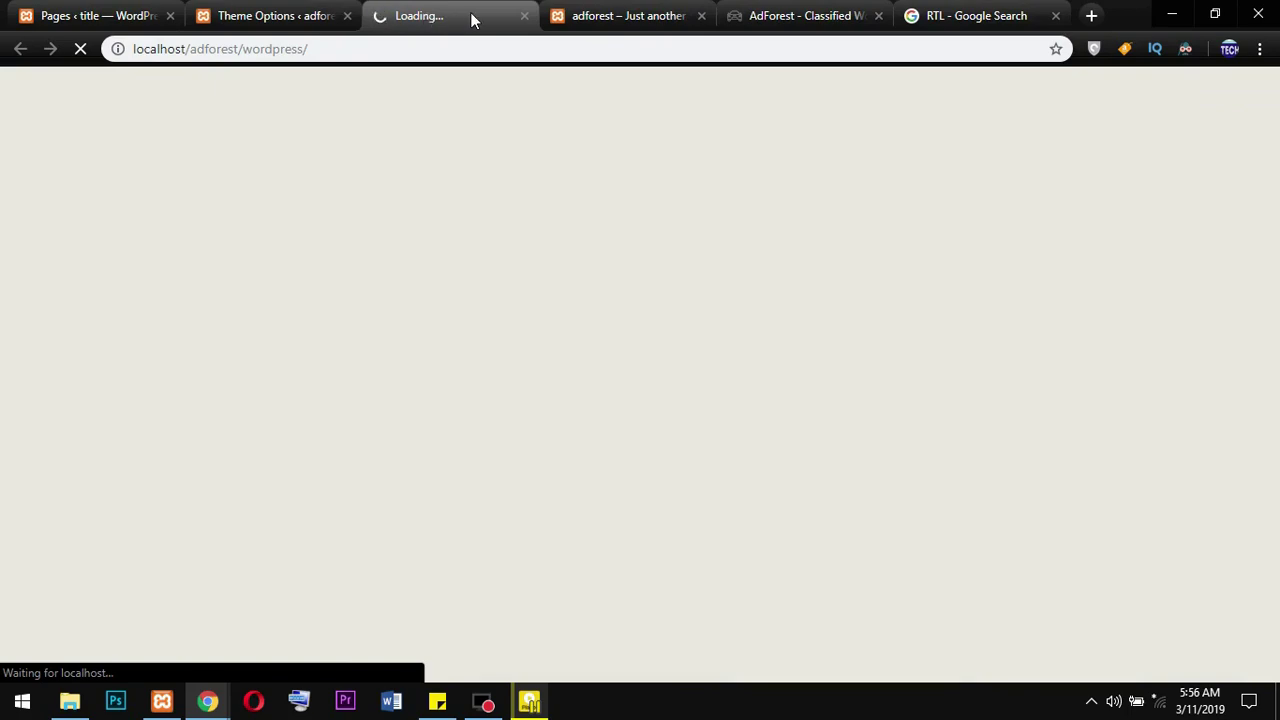
Inspect the top of the previously loaded homepage and check the network connection while the new homepage loads
click(600, 15)
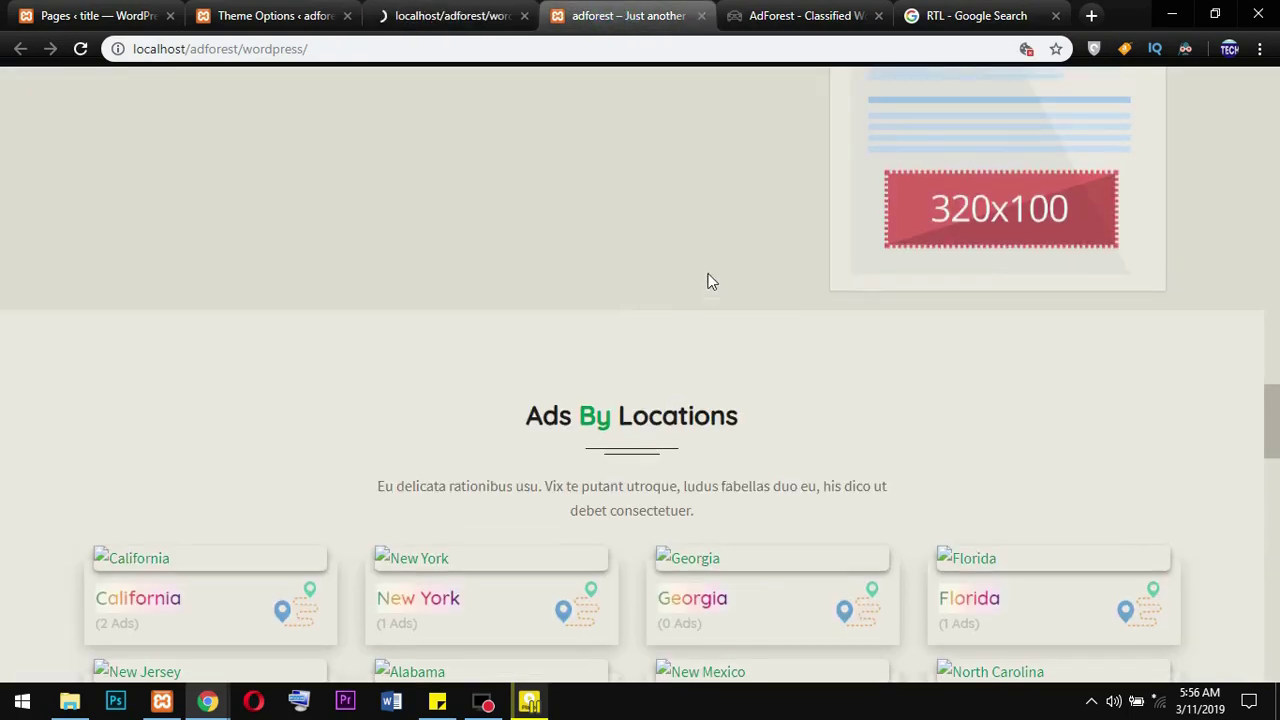
scroll(707, 281, up, 20)
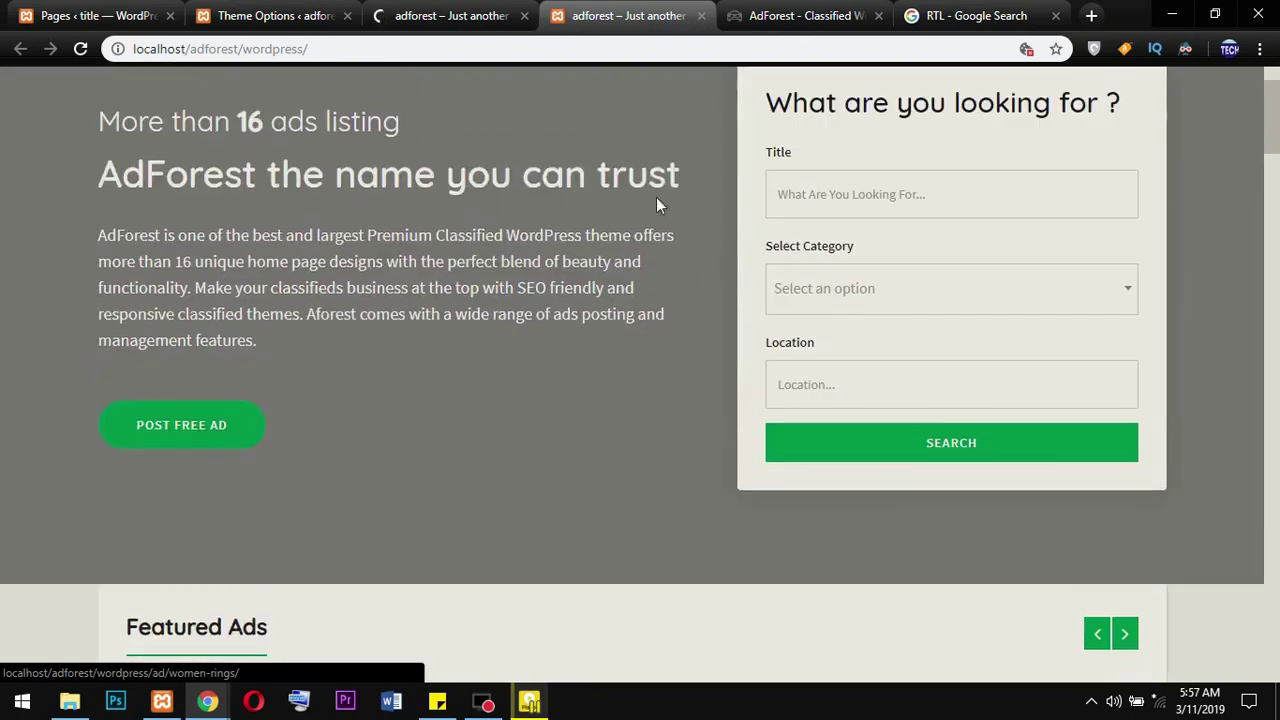
scroll(656, 205, up, 1)
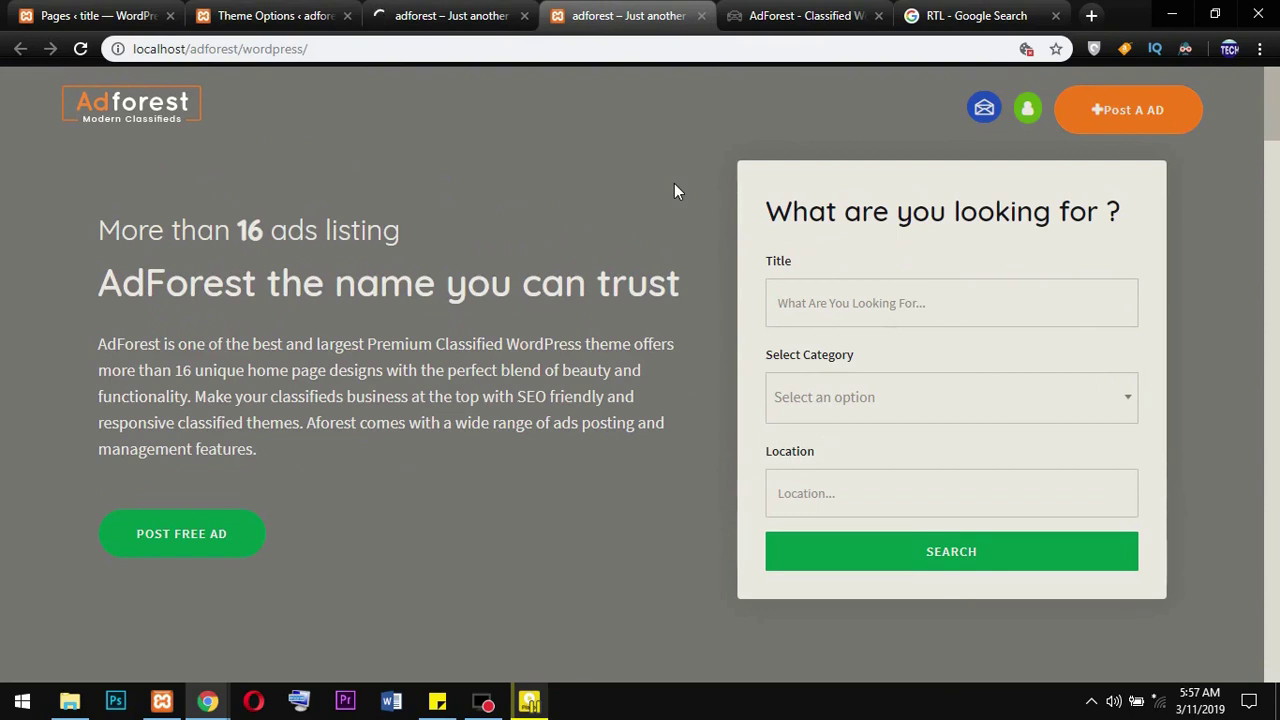
click(416, 10)
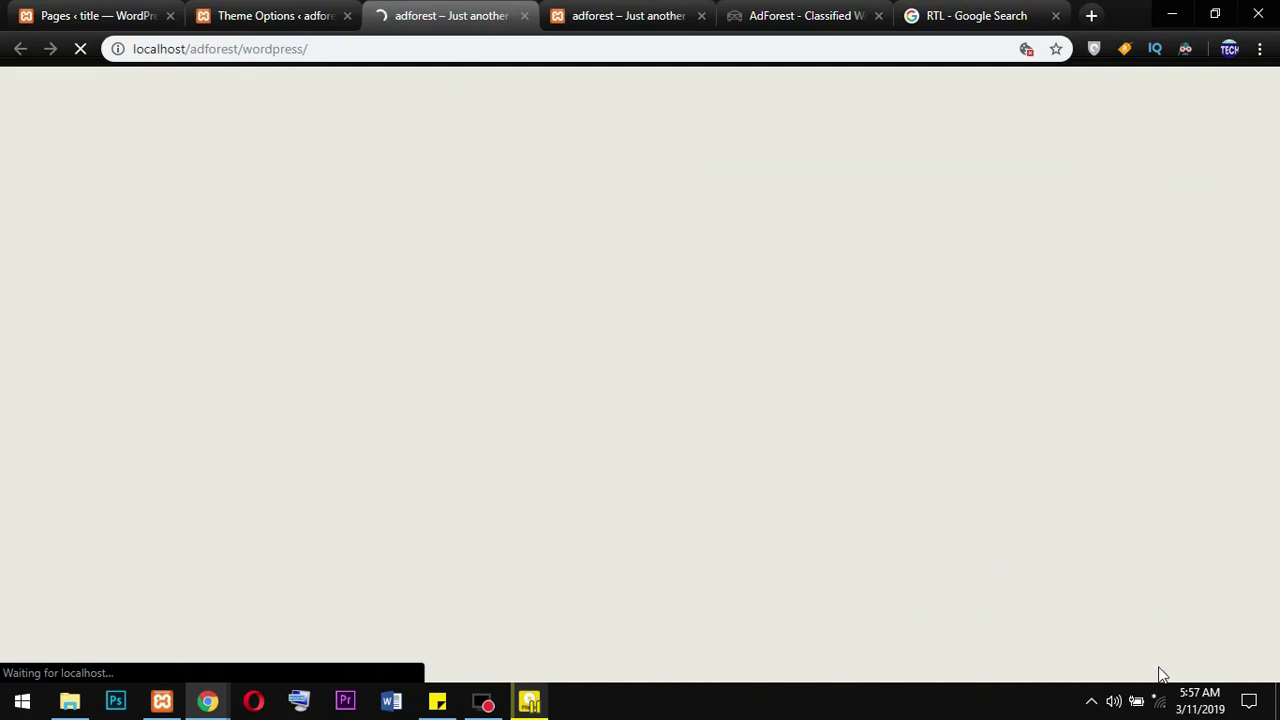
click(1158, 701)
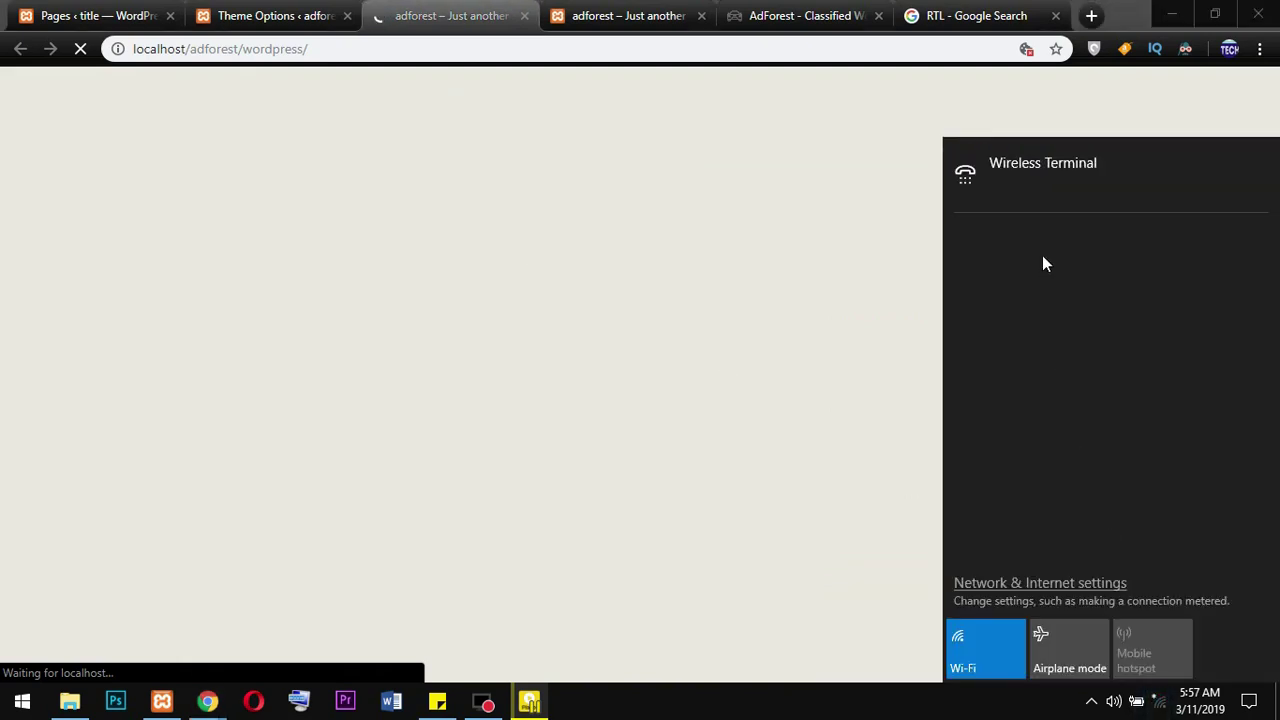
click(858, 335)
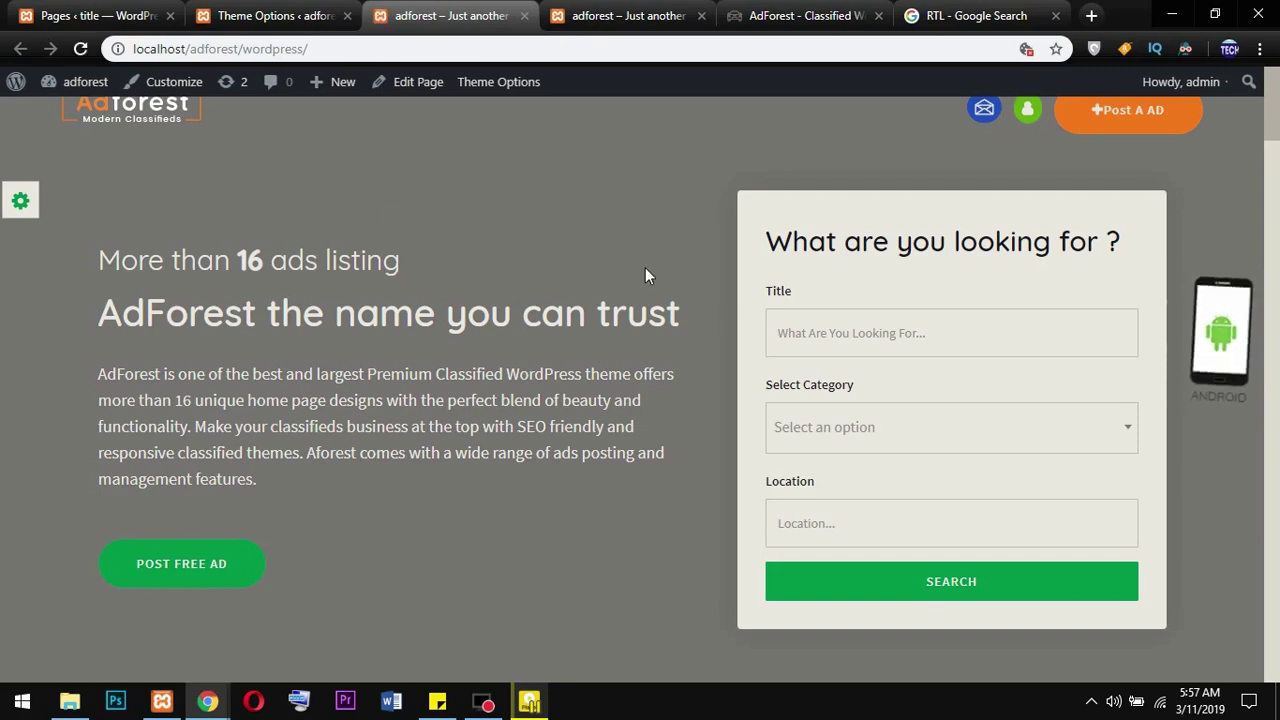
Examine the newly loaded homepage down to its footer for the admin bar, Android app badge, sticky Sell button and scroll-to-top button
scroll(645, 267, down, 7)
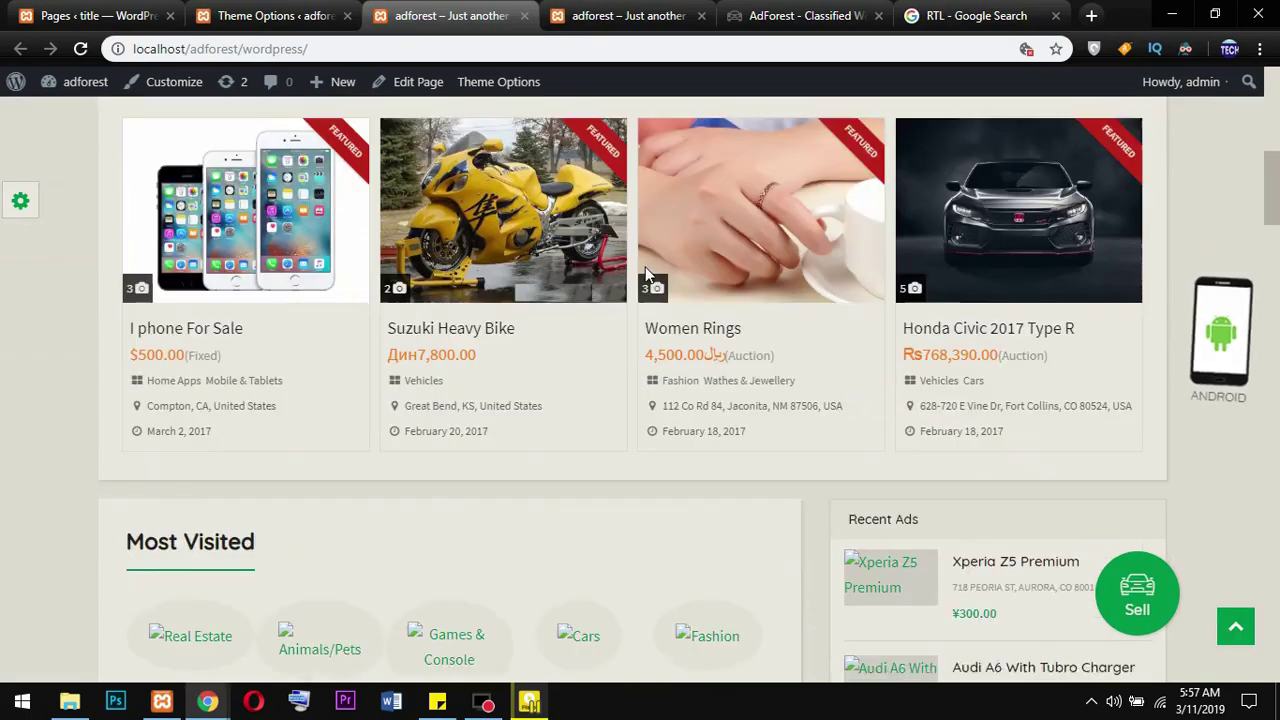
scroll(645, 270, down, 10)
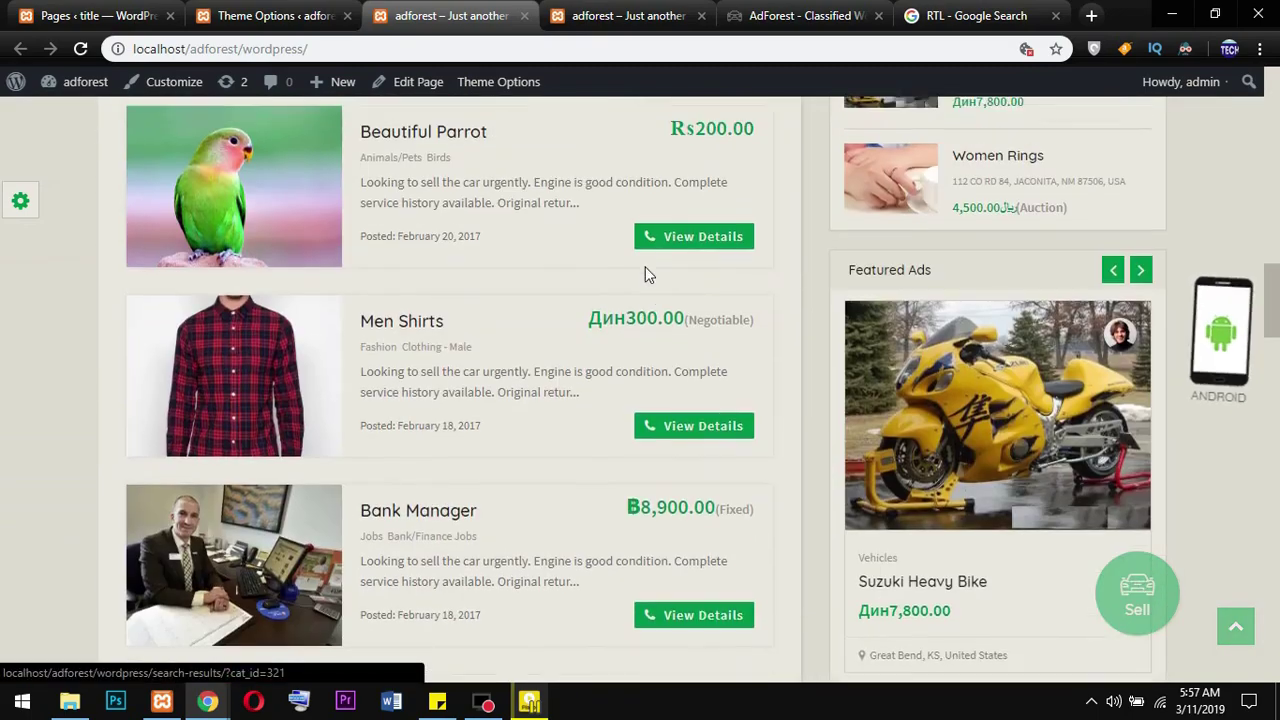
scroll(645, 266, up, 15)
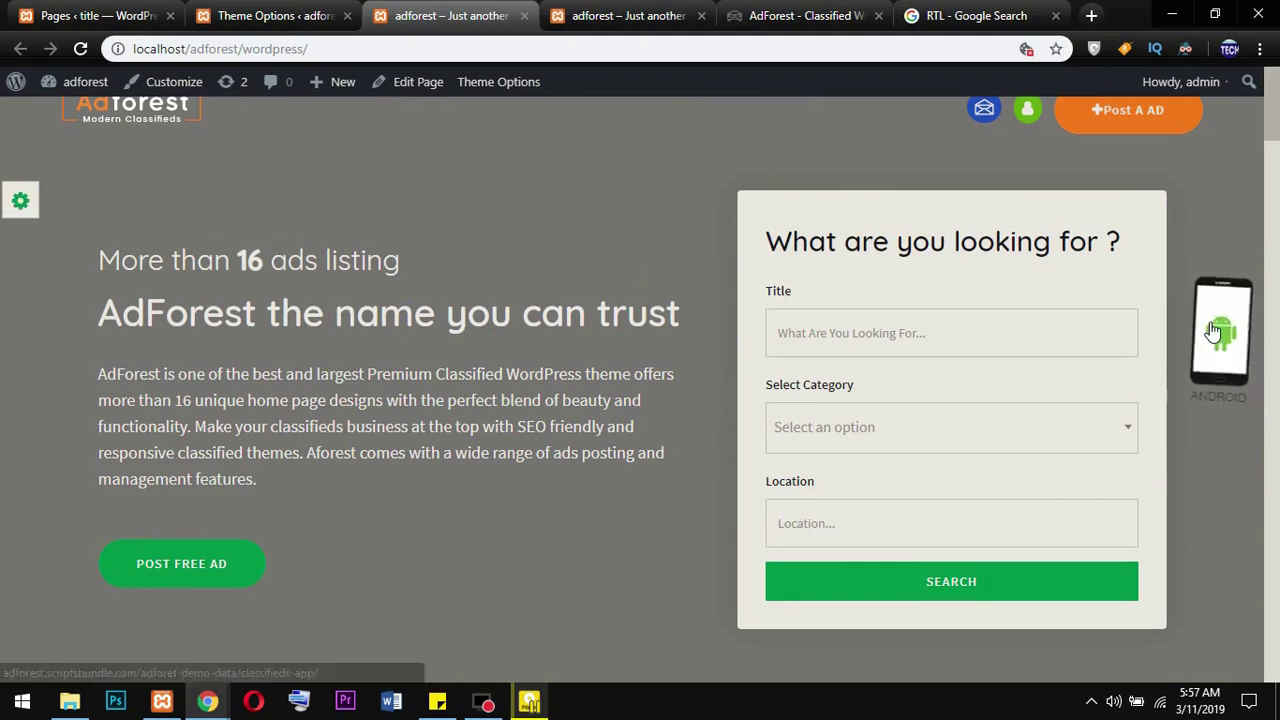
scroll(1213, 332, down, 3)
scroll(1213, 332, down, 7)
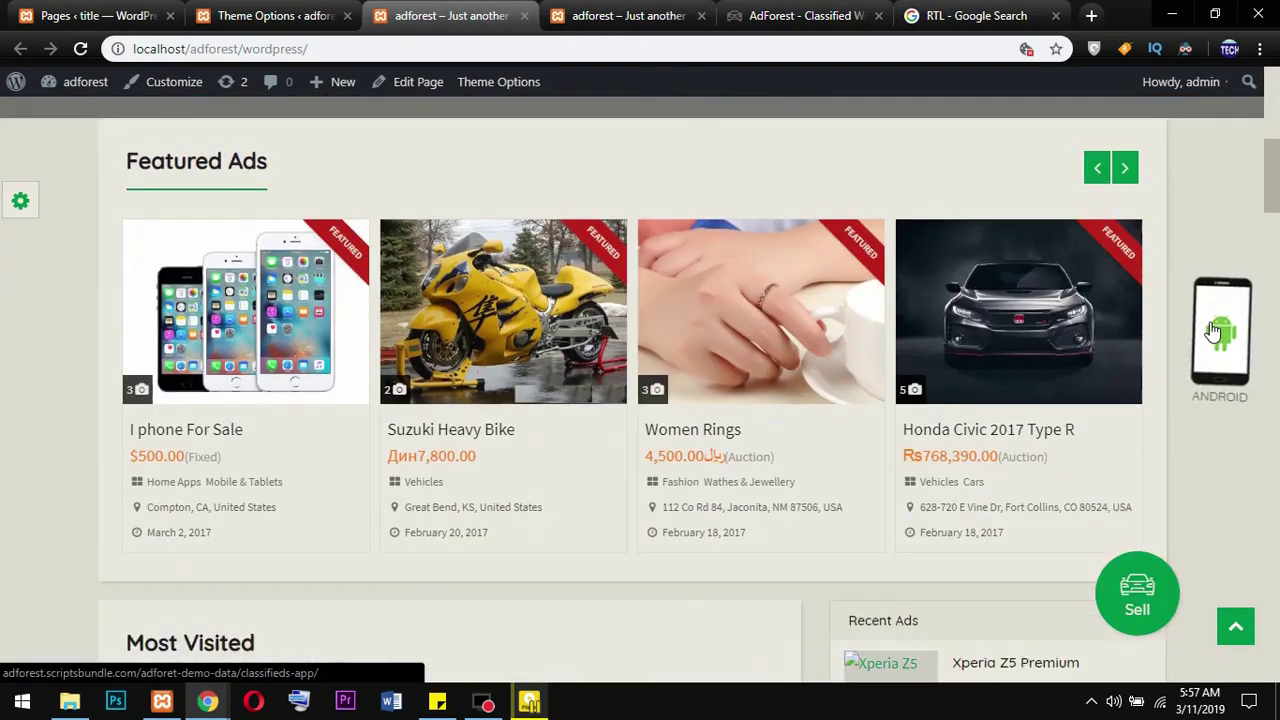
scroll(1213, 332, down, 6)
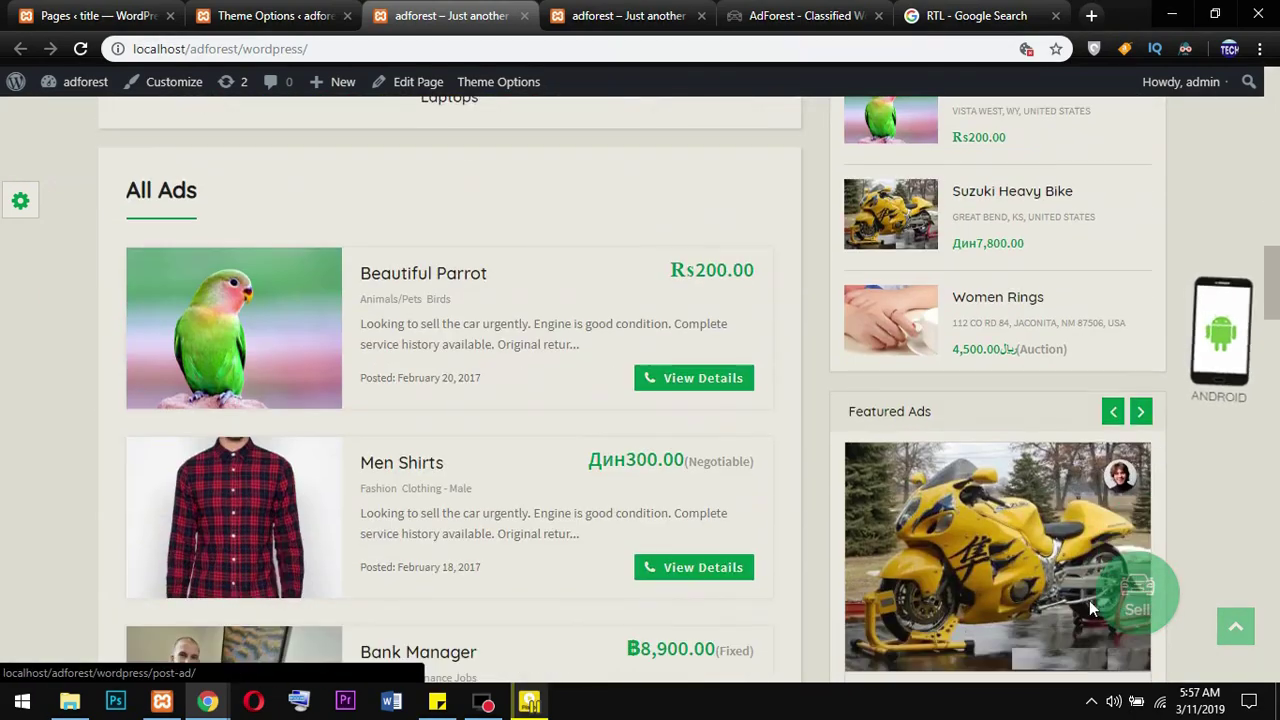
scroll(1194, 478, up, 4)
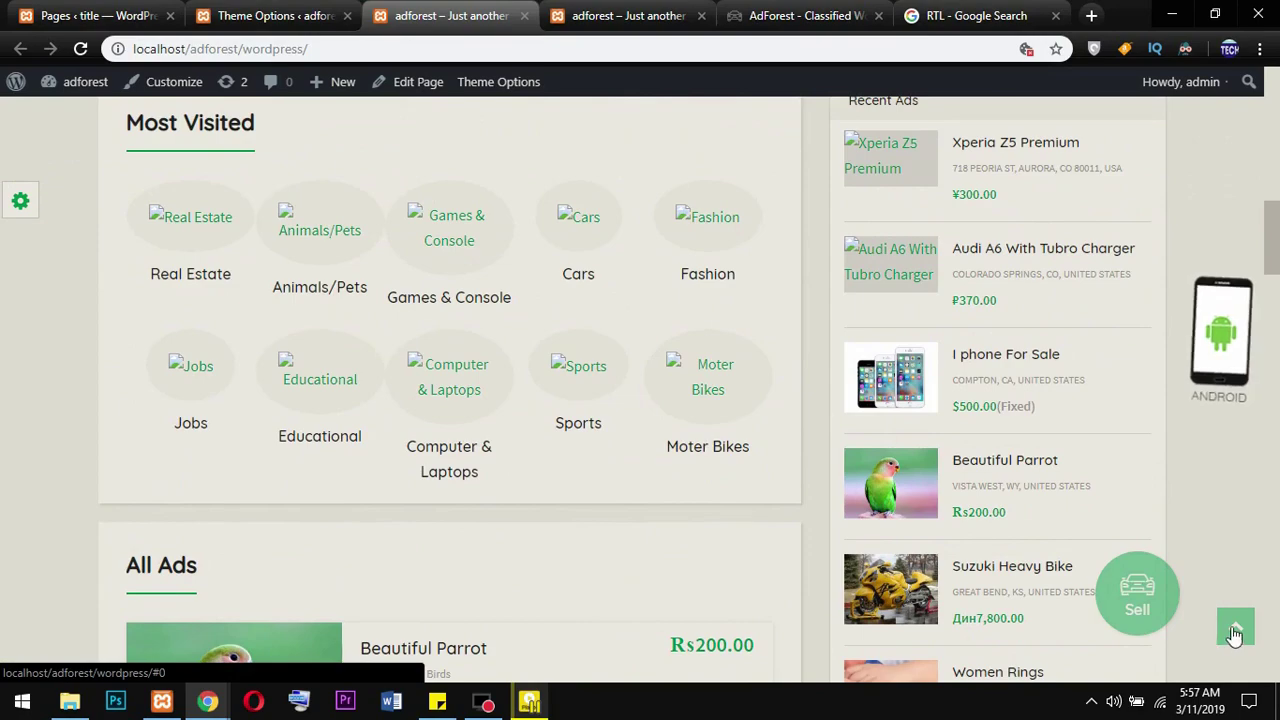
scroll(1233, 630, down, 3)
scroll(1234, 632, down, 15)
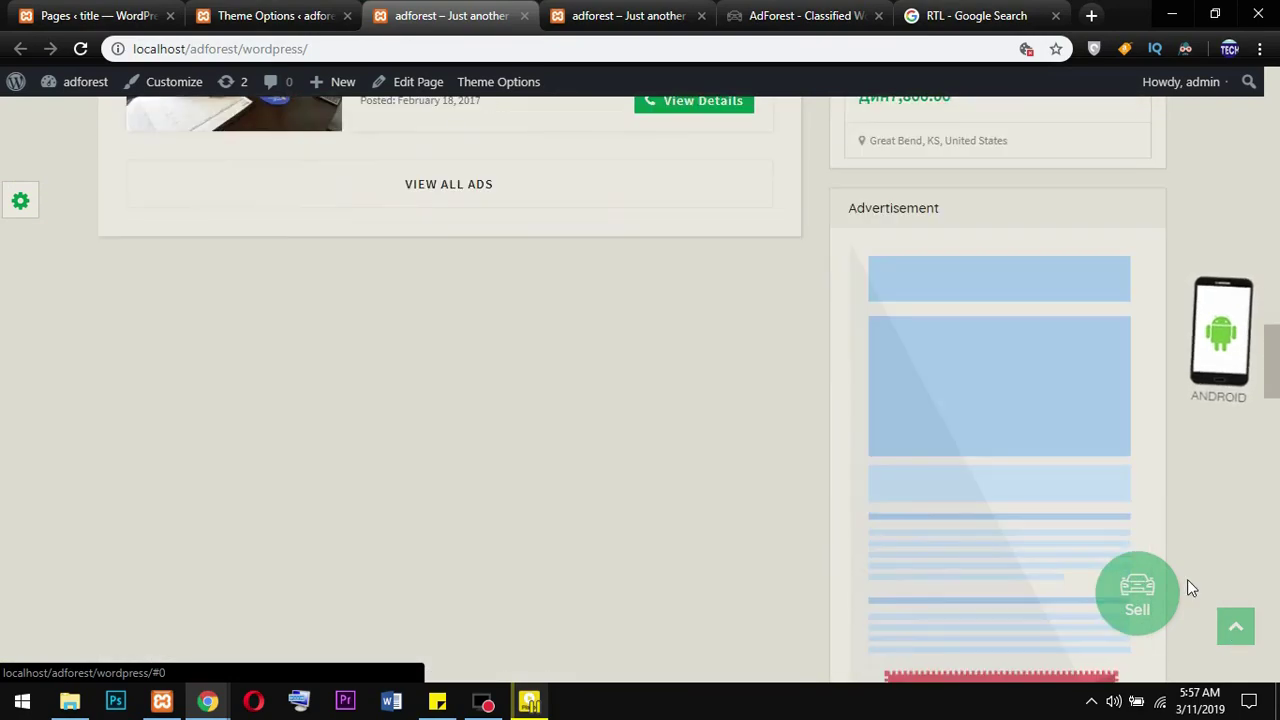
scroll(1187, 587, down, 8)
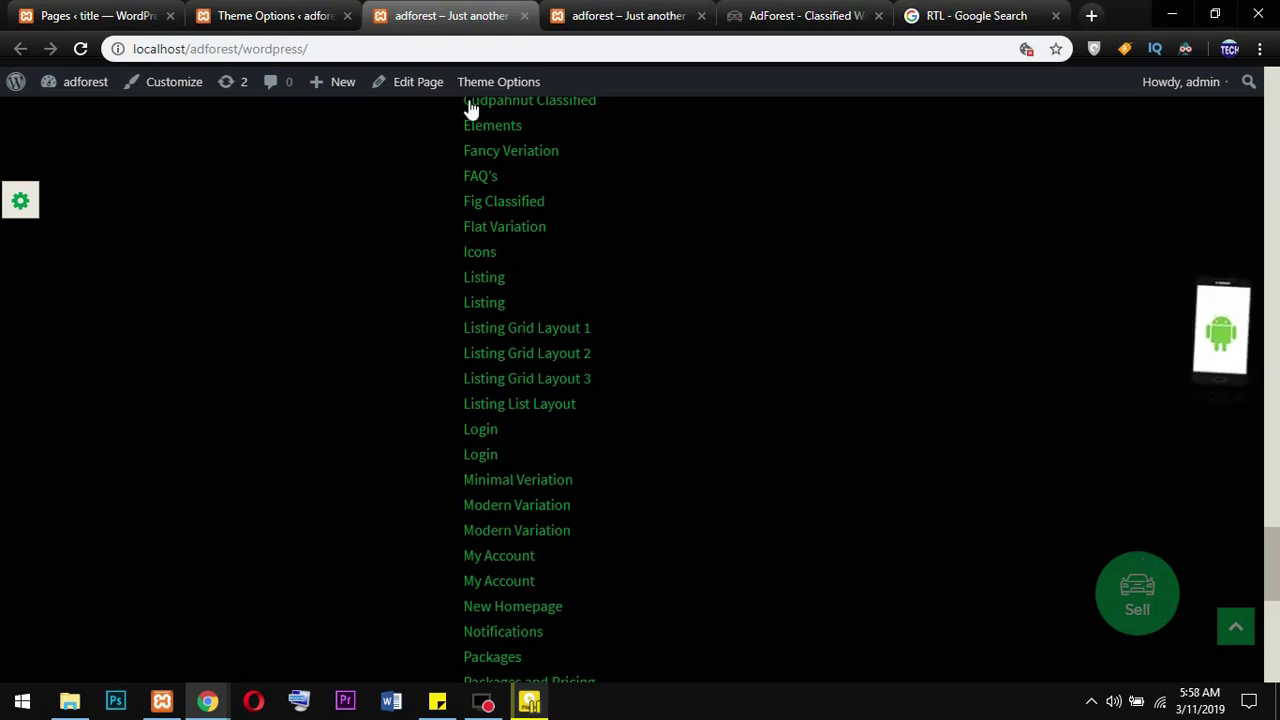
Compare against the top of the homepage copy loaded before the settings were saved
click(592, 30)
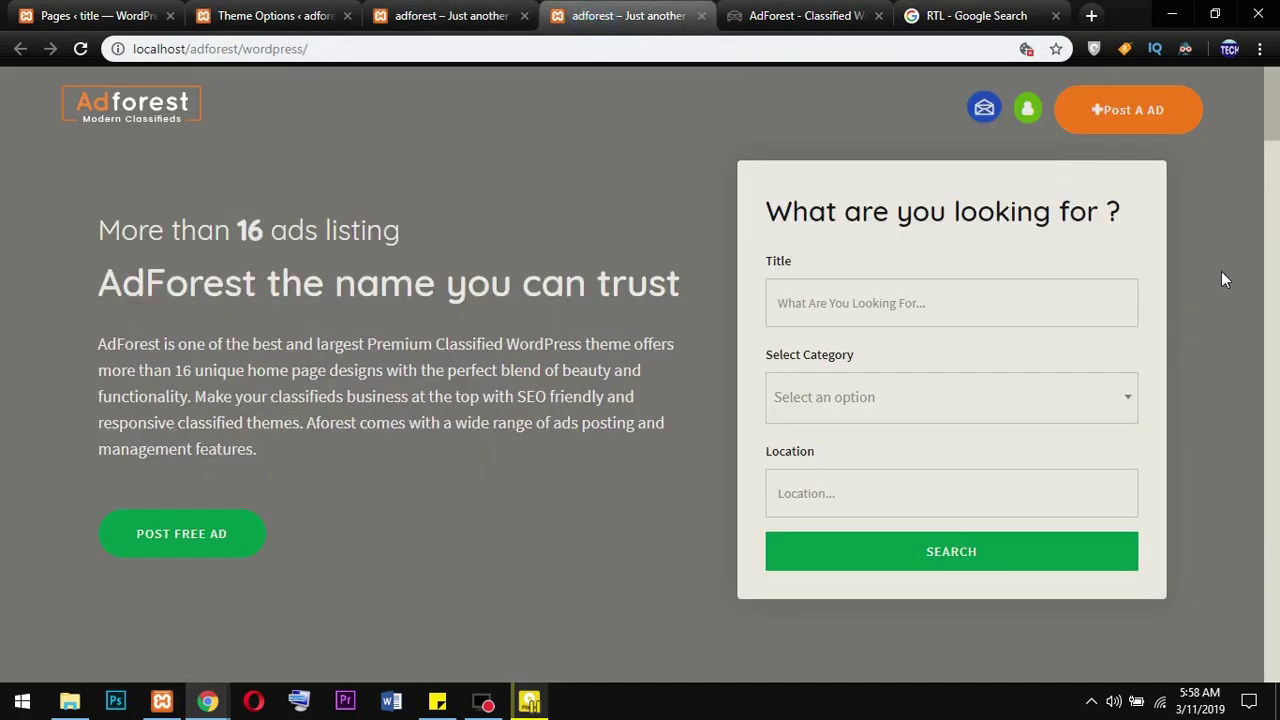
scroll(1272, 130, down, 1)
mouse_move(1272, 130)
mouse_down()
mouse_move(1274, 672)
mouse_move(1272, 118)
mouse_up()
Review the Pre Page Loader setting in Theme Options and return to the top of the updated homepage
click(272, 16)
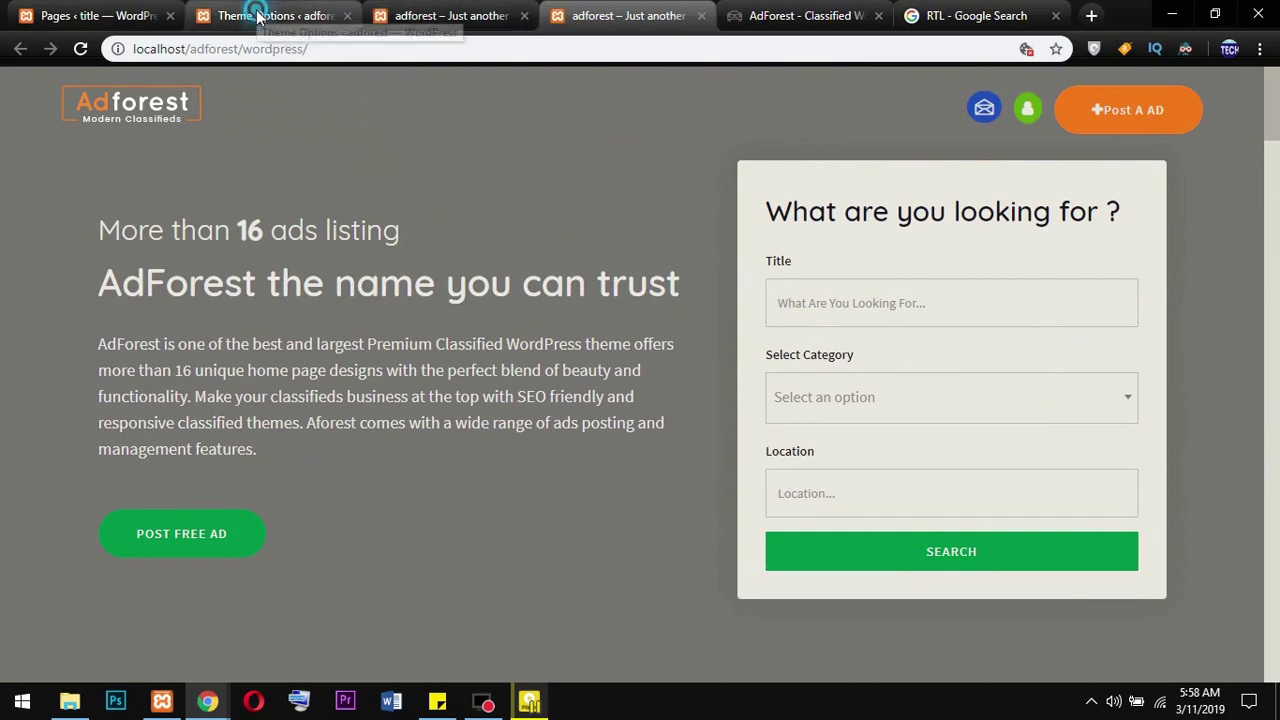
scroll(517, 306, down, 2)
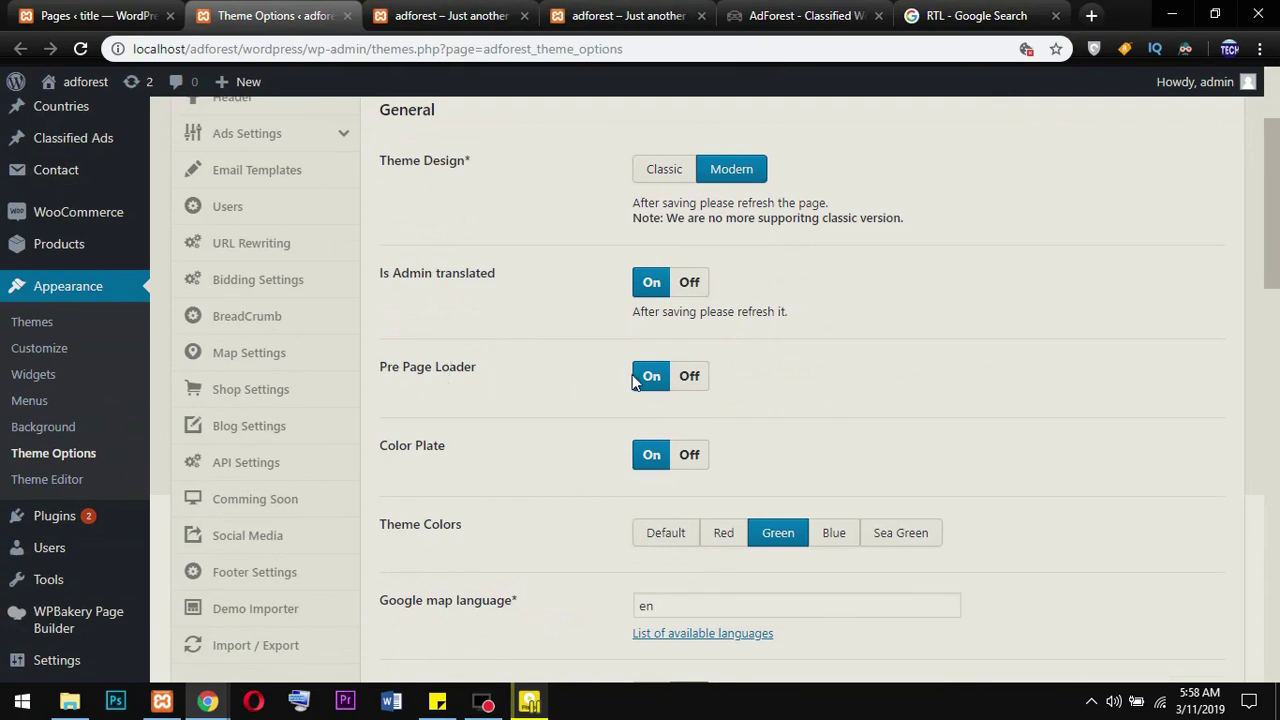
click(455, 16)
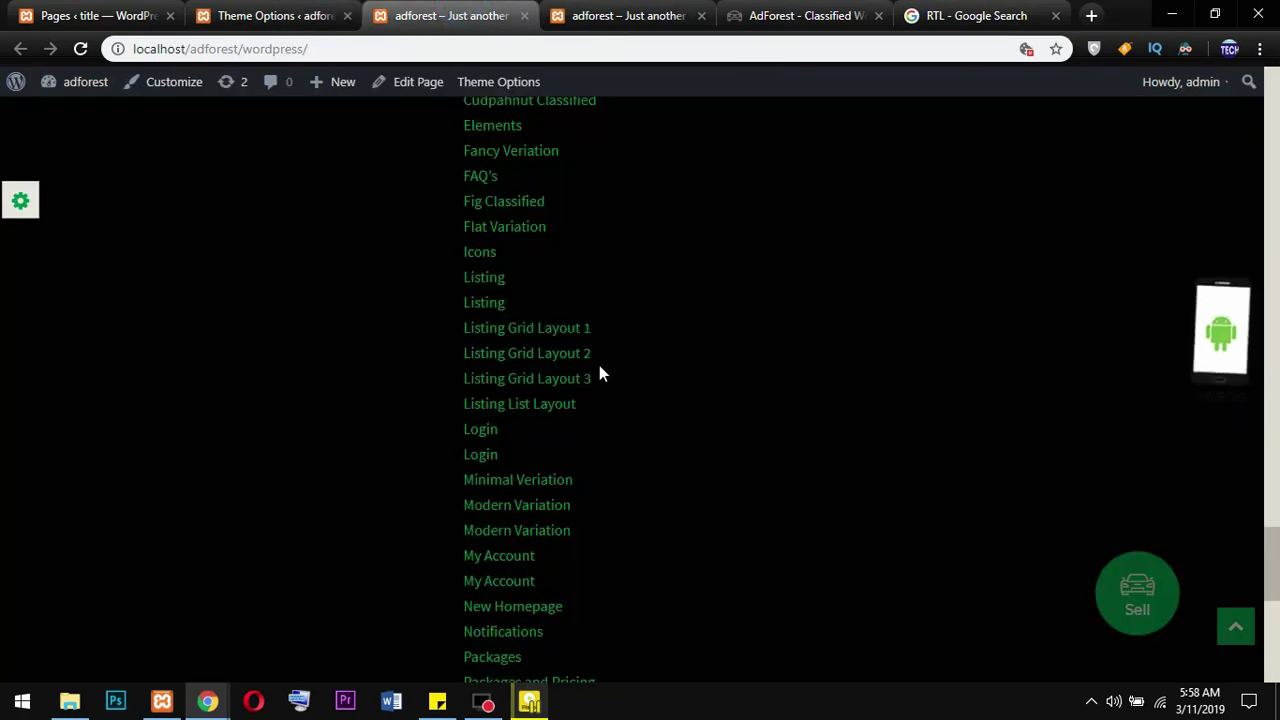
scroll(622, 376, up, 15)
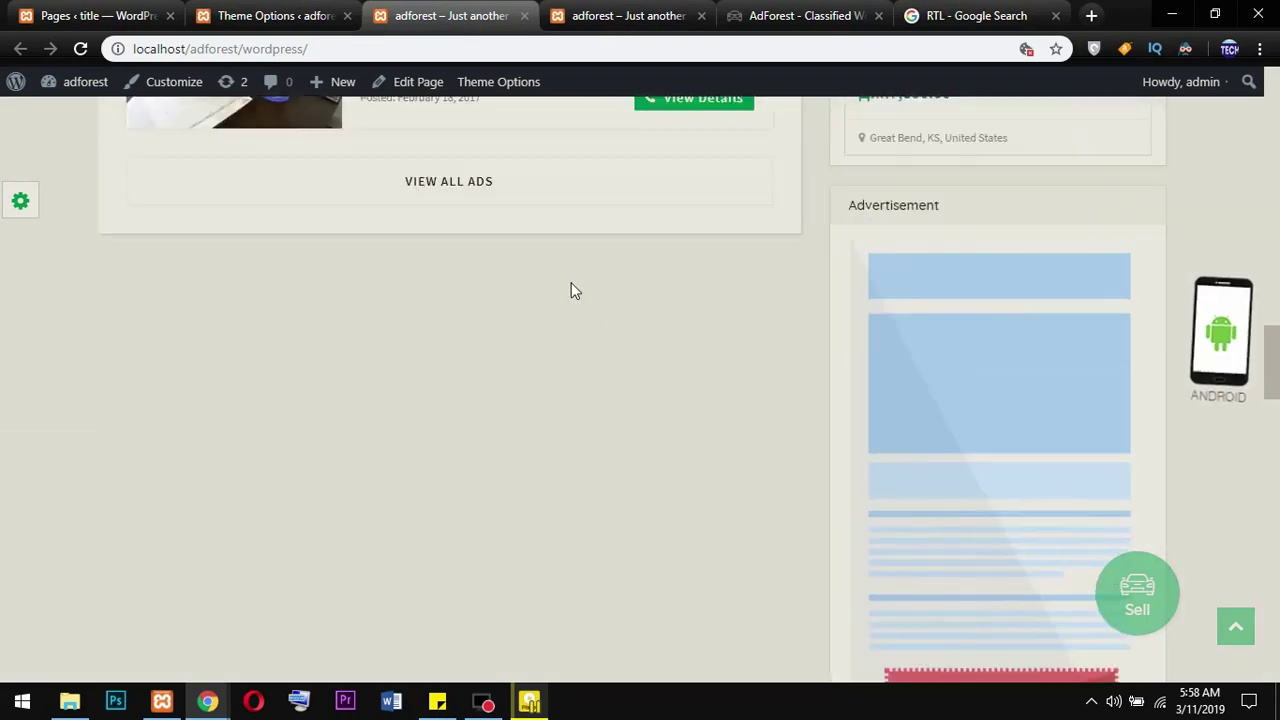
scroll(520, 352, up, 12)
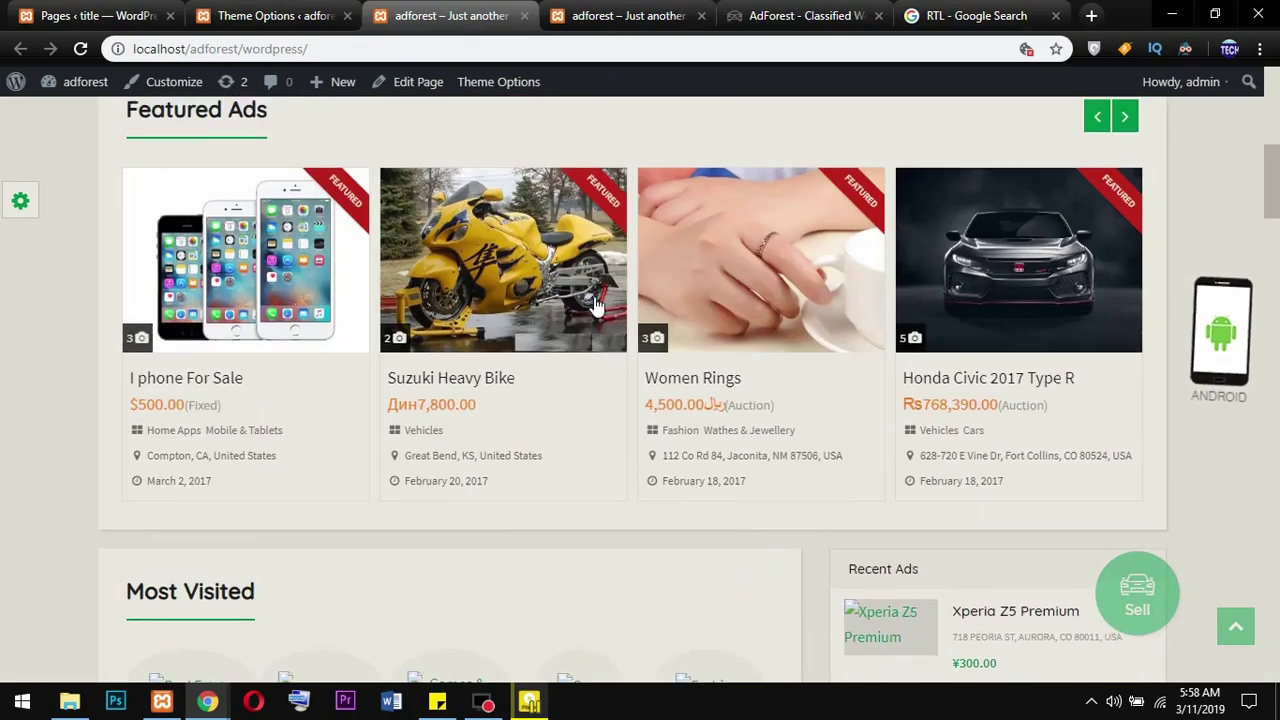
scroll(597, 305, up, 4)
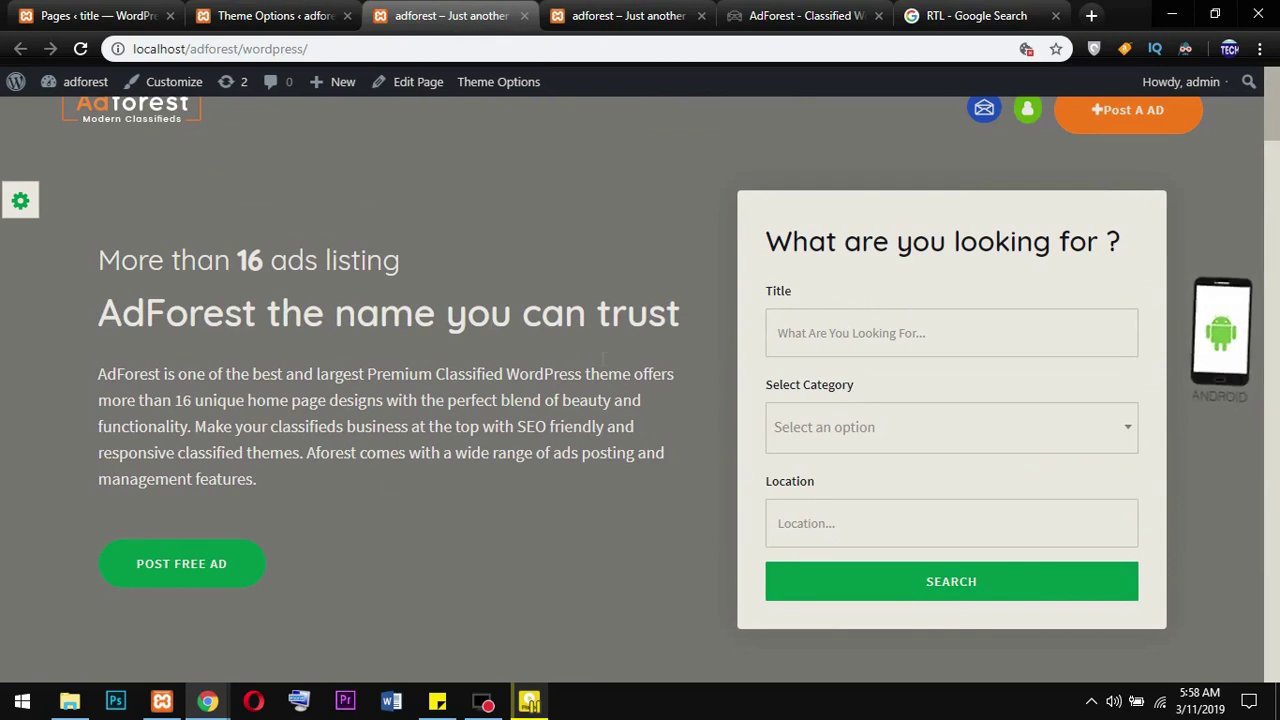
Return to Theme Options and highlight the Color Plate label in the General settings
click(275, 15)
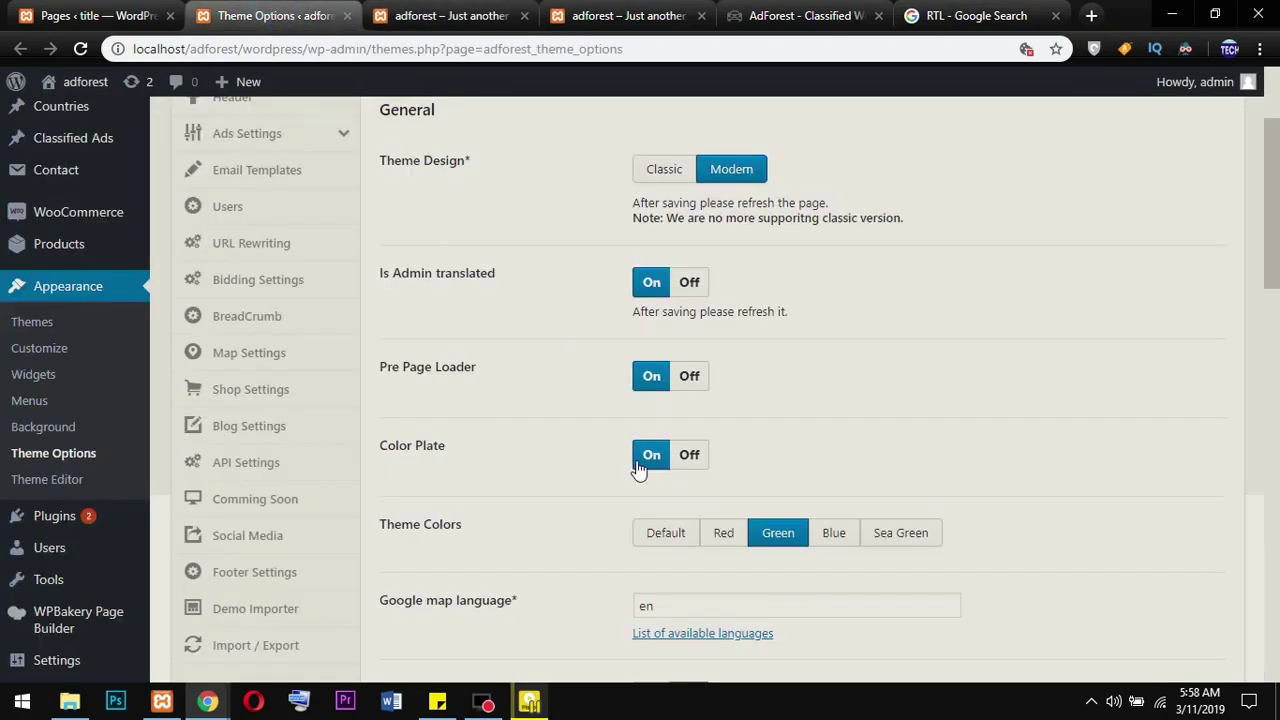
drag(389, 451, 678, 458)
click(737, 457)
drag(446, 446, 387, 452)
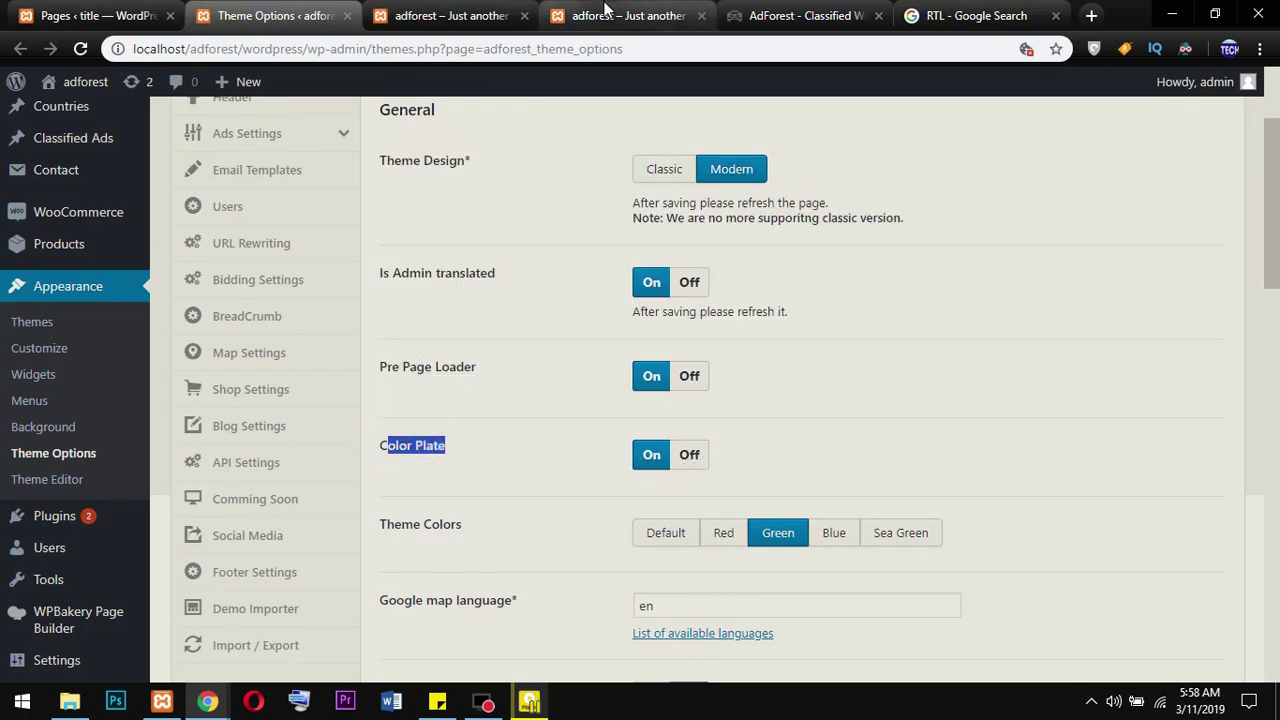
Expand the Style Switcher on the updated homepage and view its colour style choices
click(626, 15)
click(450, 15)
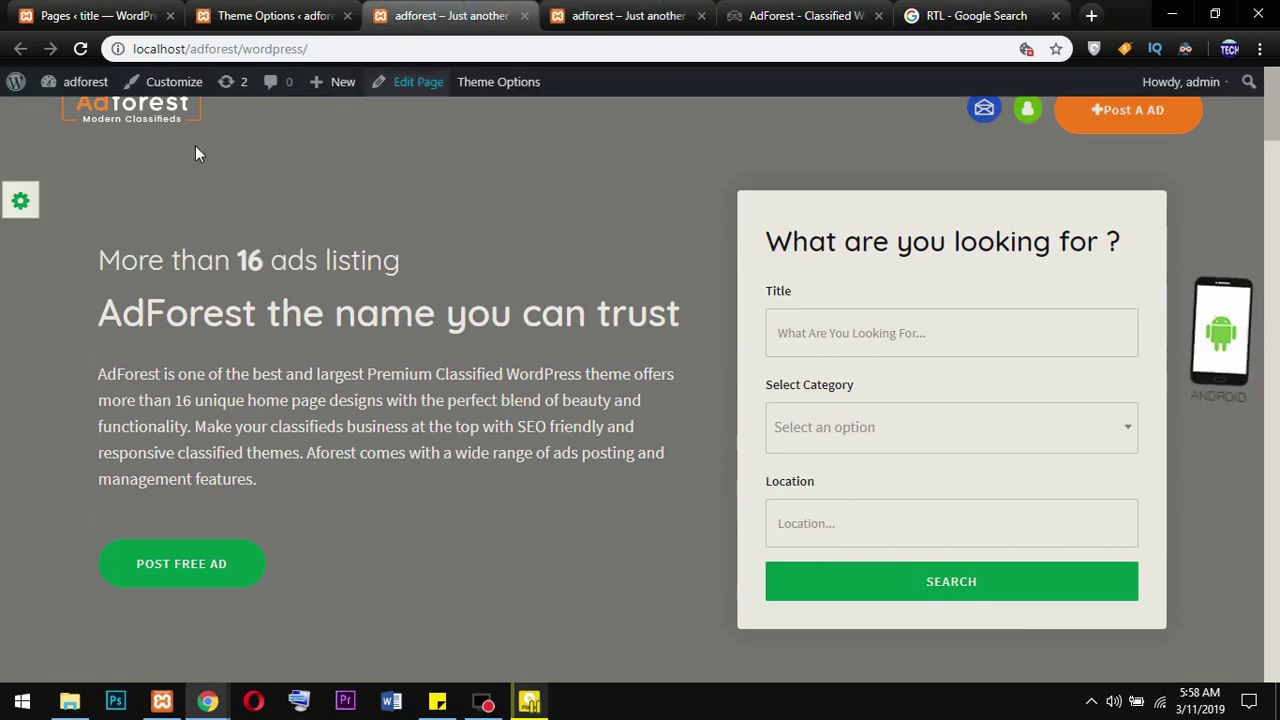
click(22, 205)
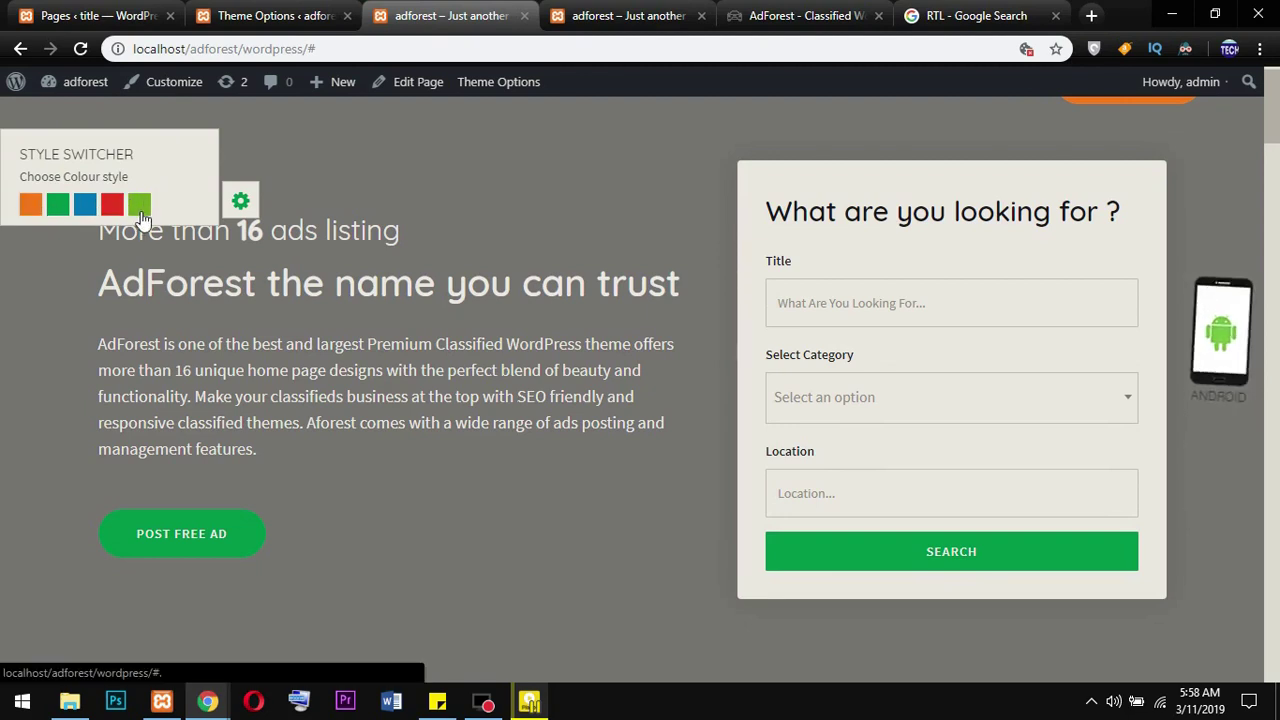
click(426, 18)
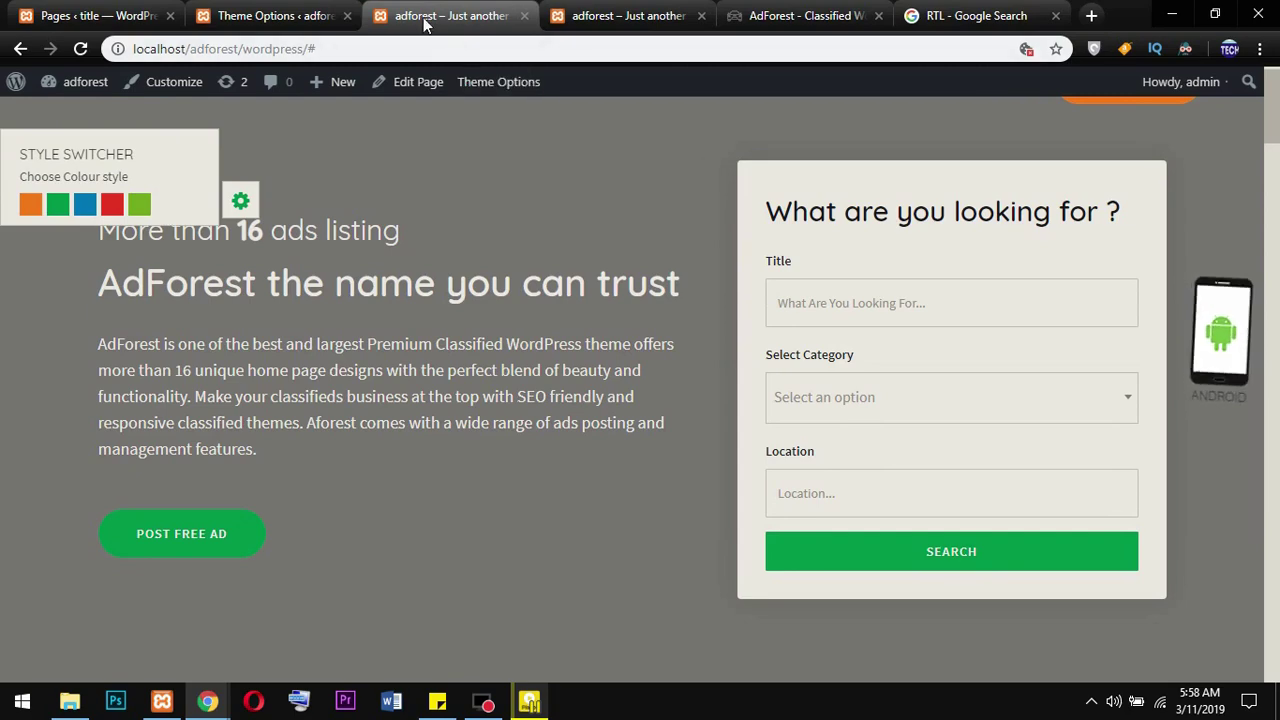
Highlight the Theme Colors label in Theme Options and examine where the theme colour is used across the updated homepage
click(340, 16)
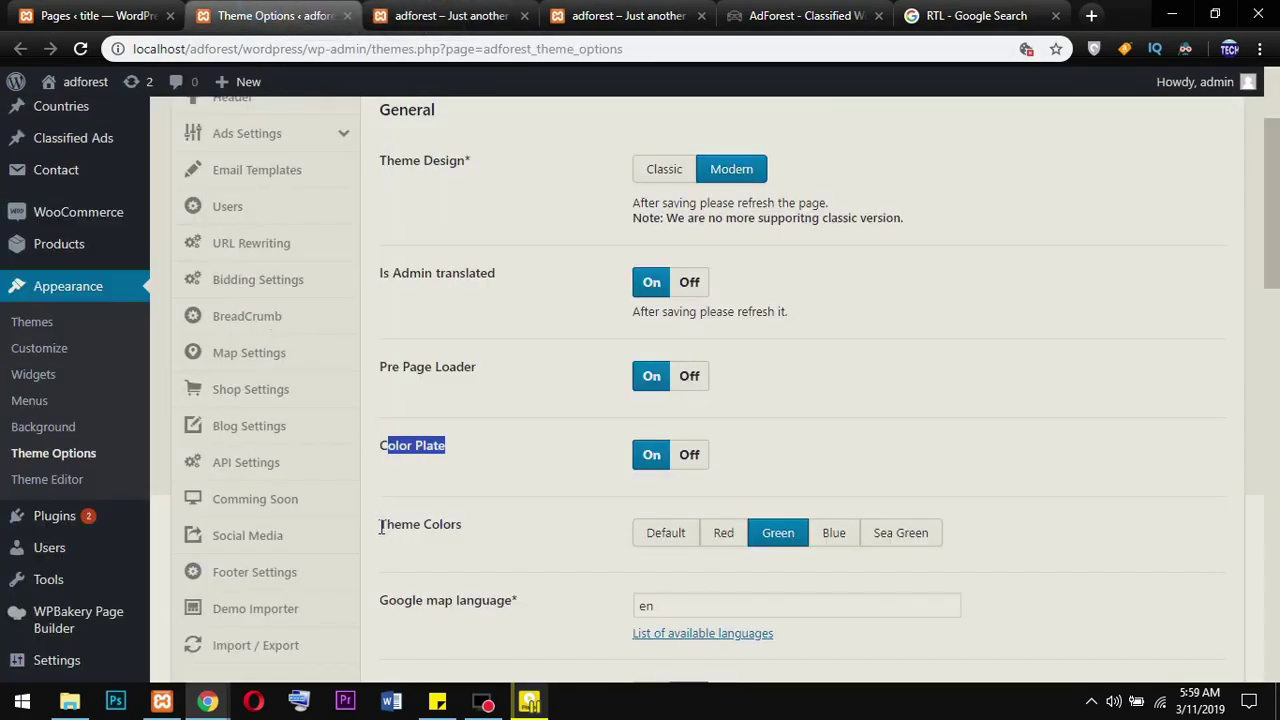
drag(381, 528, 463, 524)
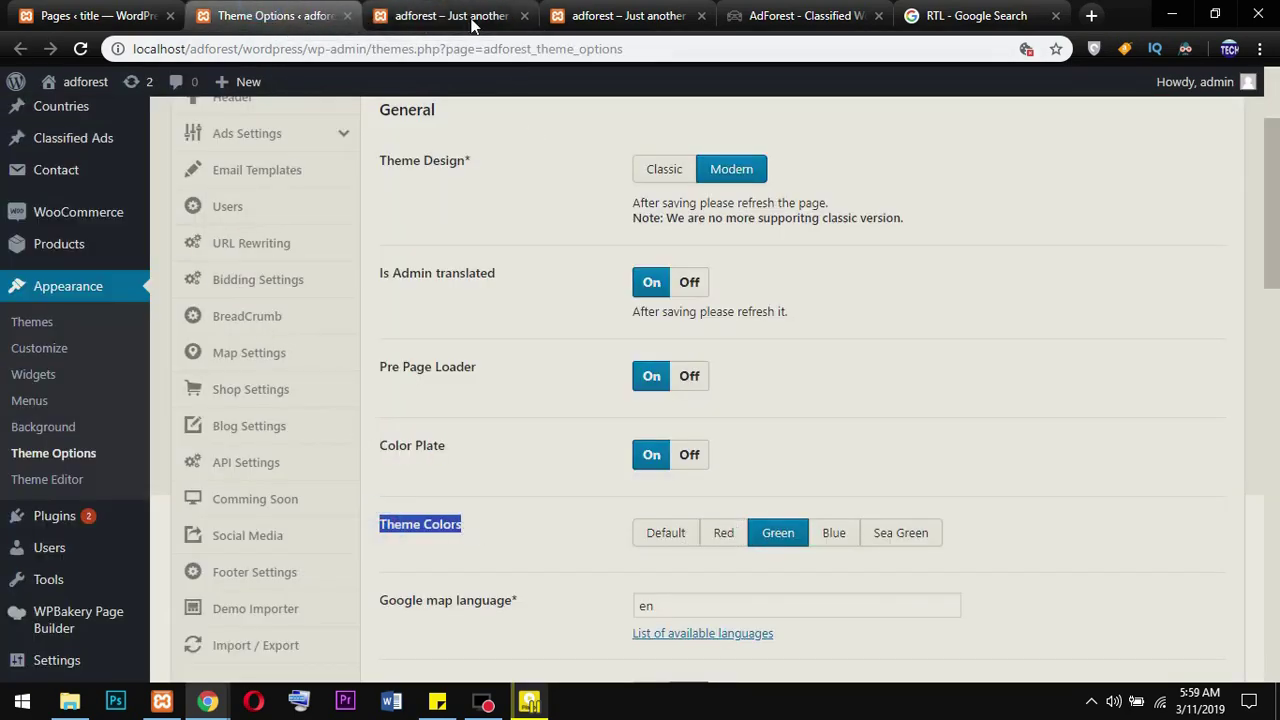
click(472, 20)
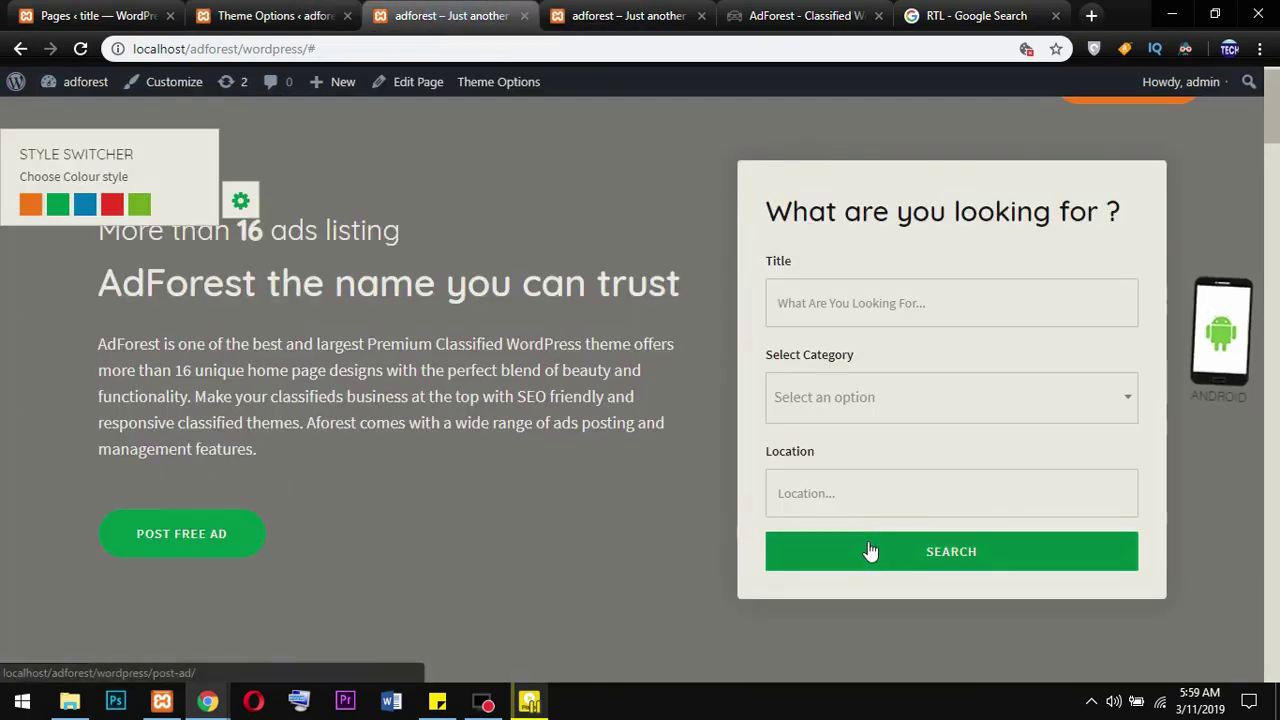
scroll(700, 489, down, 10)
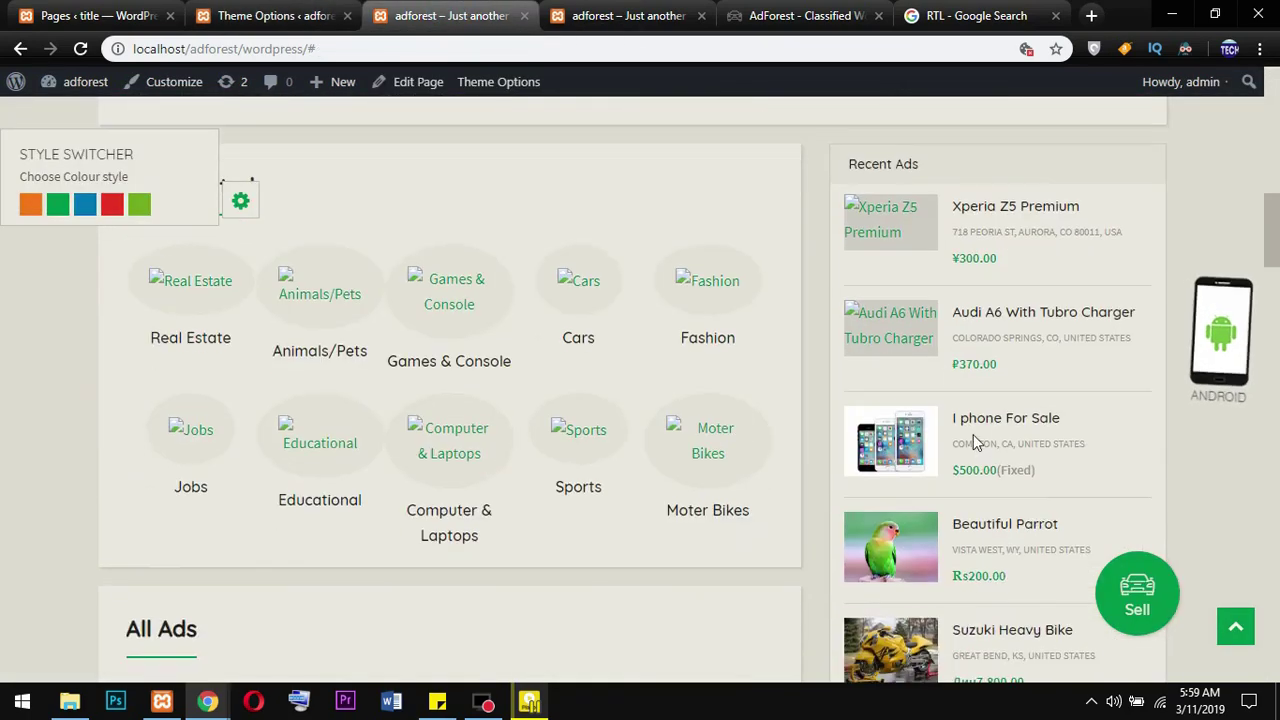
drag(996, 366, 963, 367)
scroll(1082, 557, down, 9)
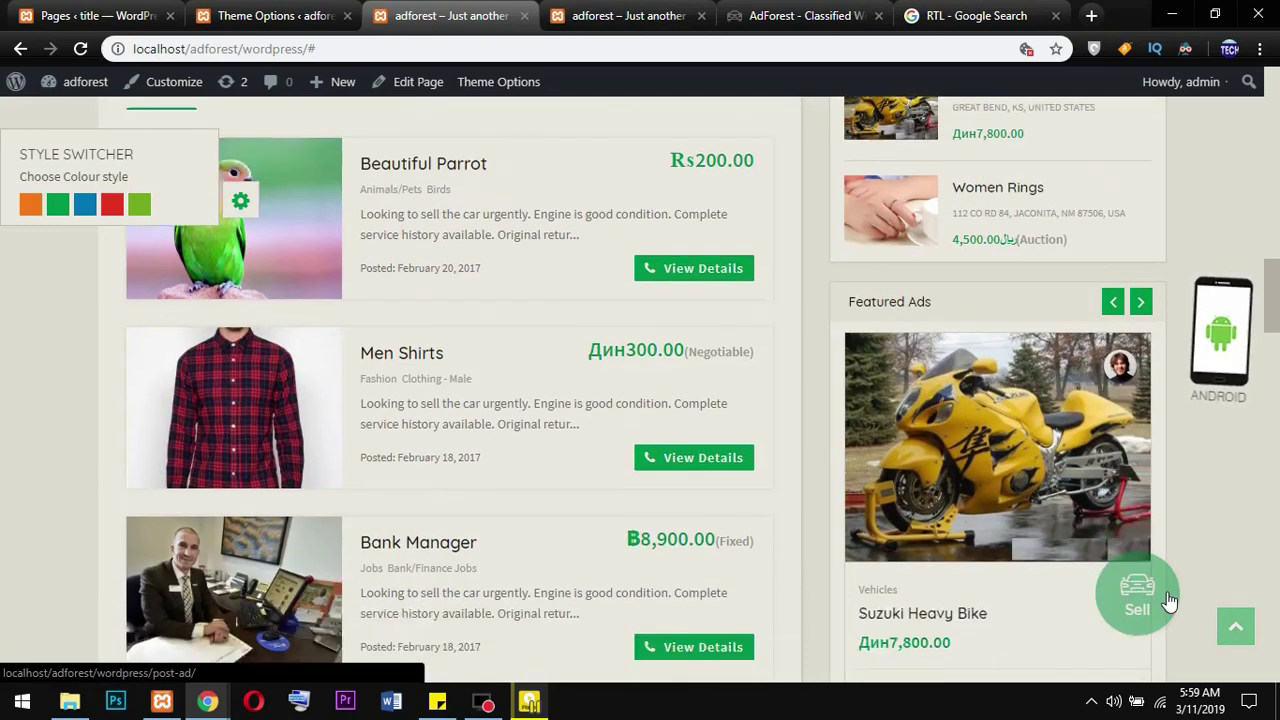
scroll(810, 516, down, 5)
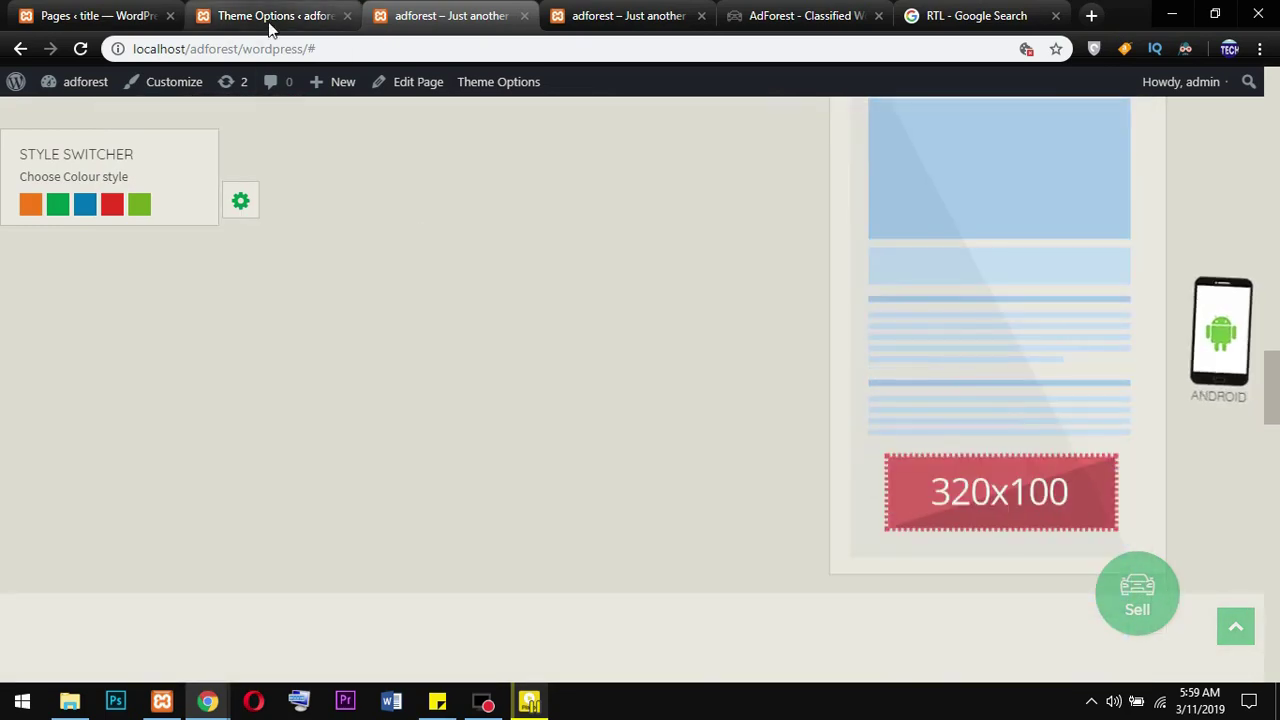
Find the Scroll to top setting in Theme Options and compare it with the scroll-to-top button on the homepage
click(270, 20)
scroll(549, 550, down, 5)
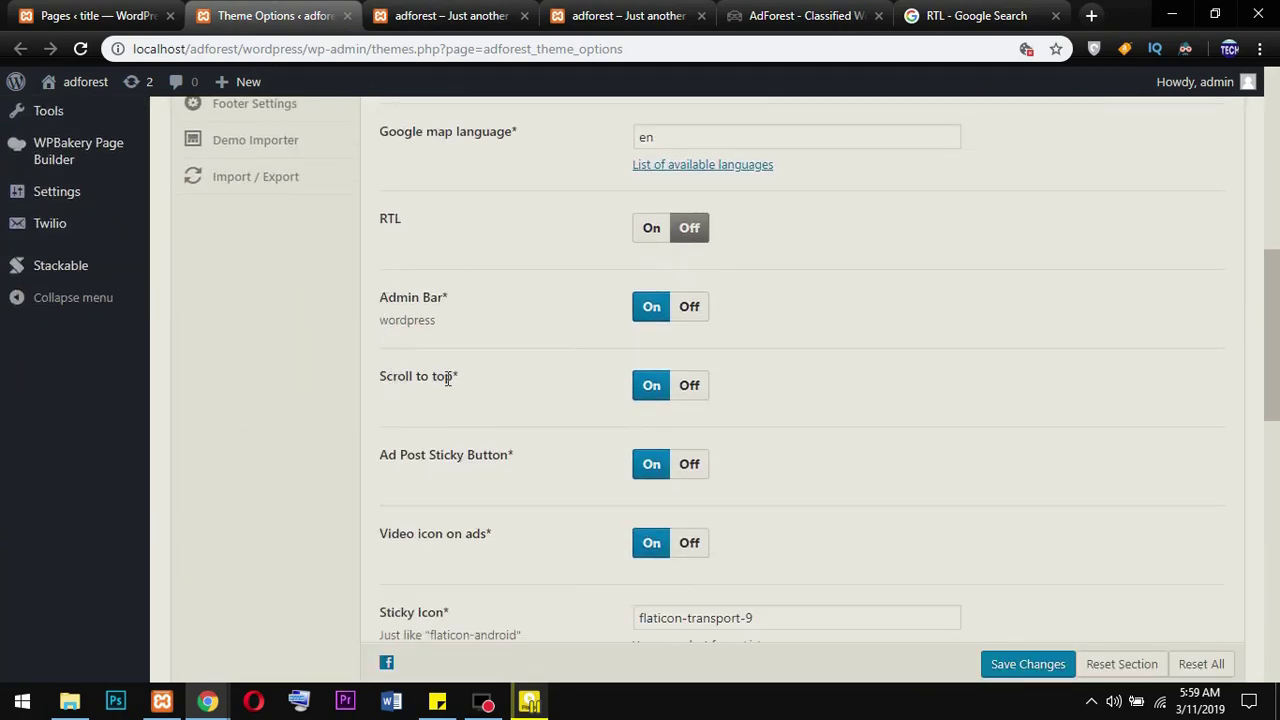
click(488, 24)
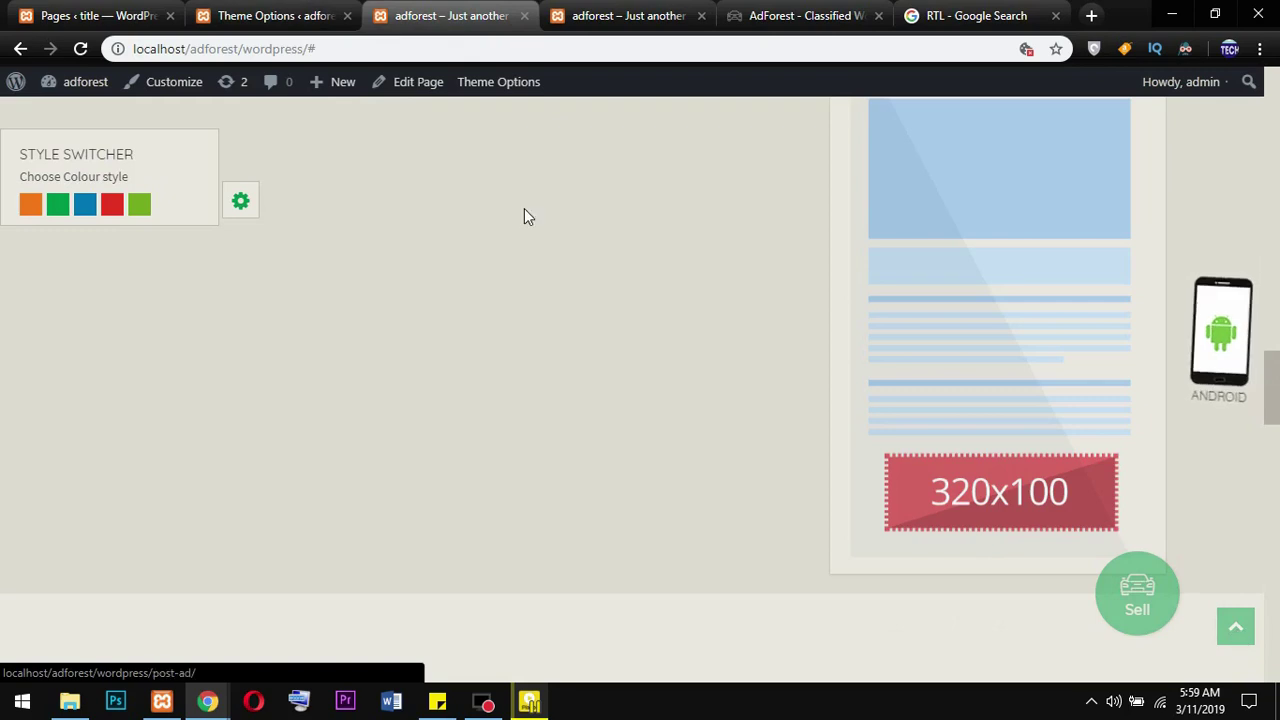
click(229, 10)
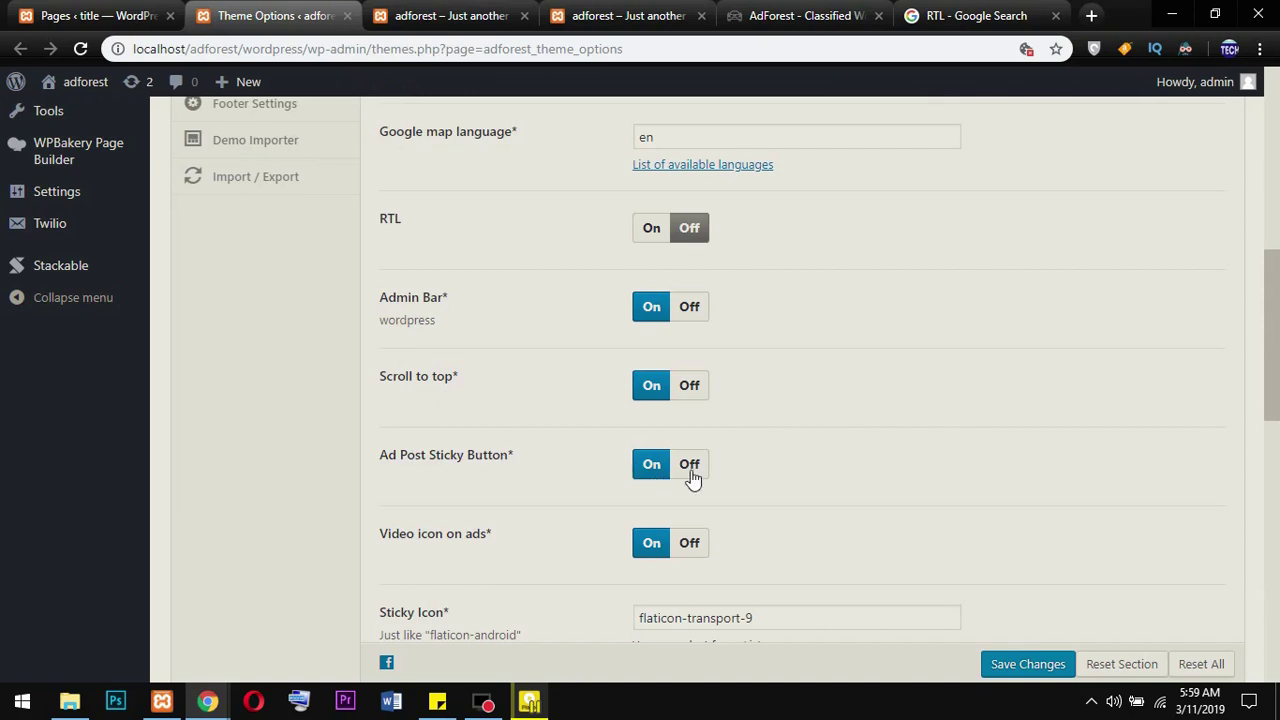
Compare the Ad Post Sticky Button setting with the floating Sell button on the homepage
click(440, 15)
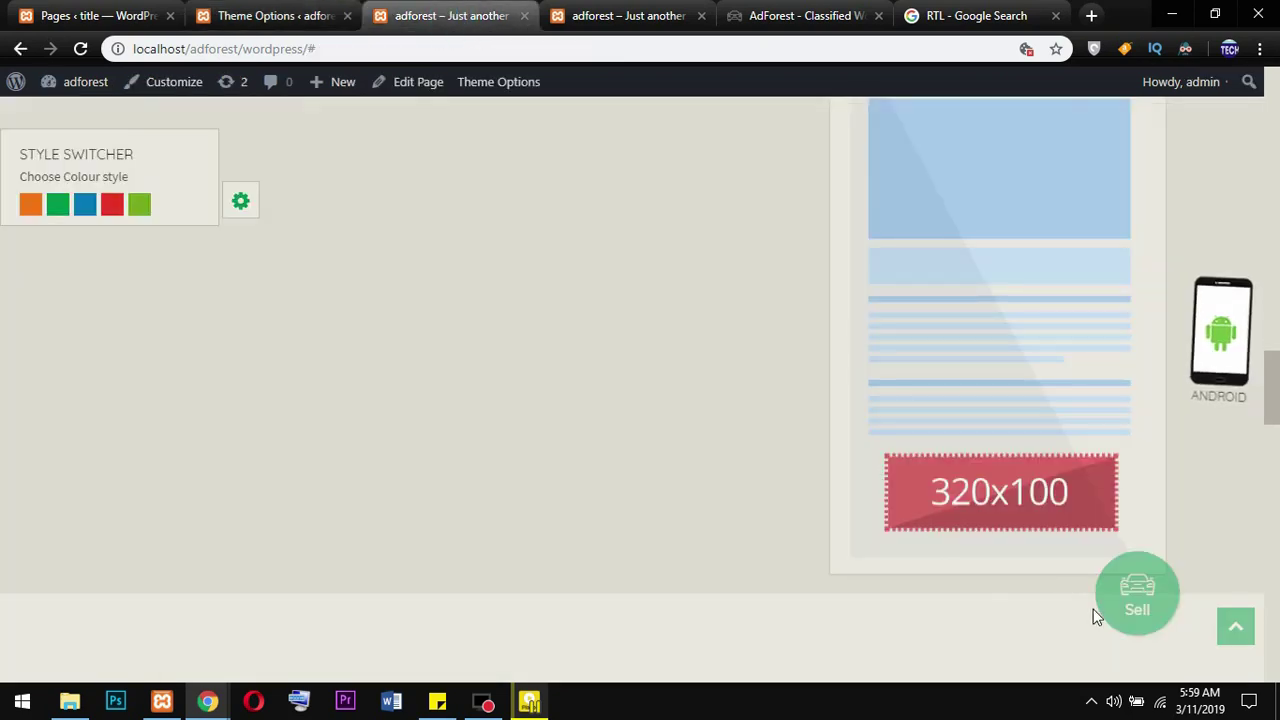
scroll(1125, 594, down, 2)
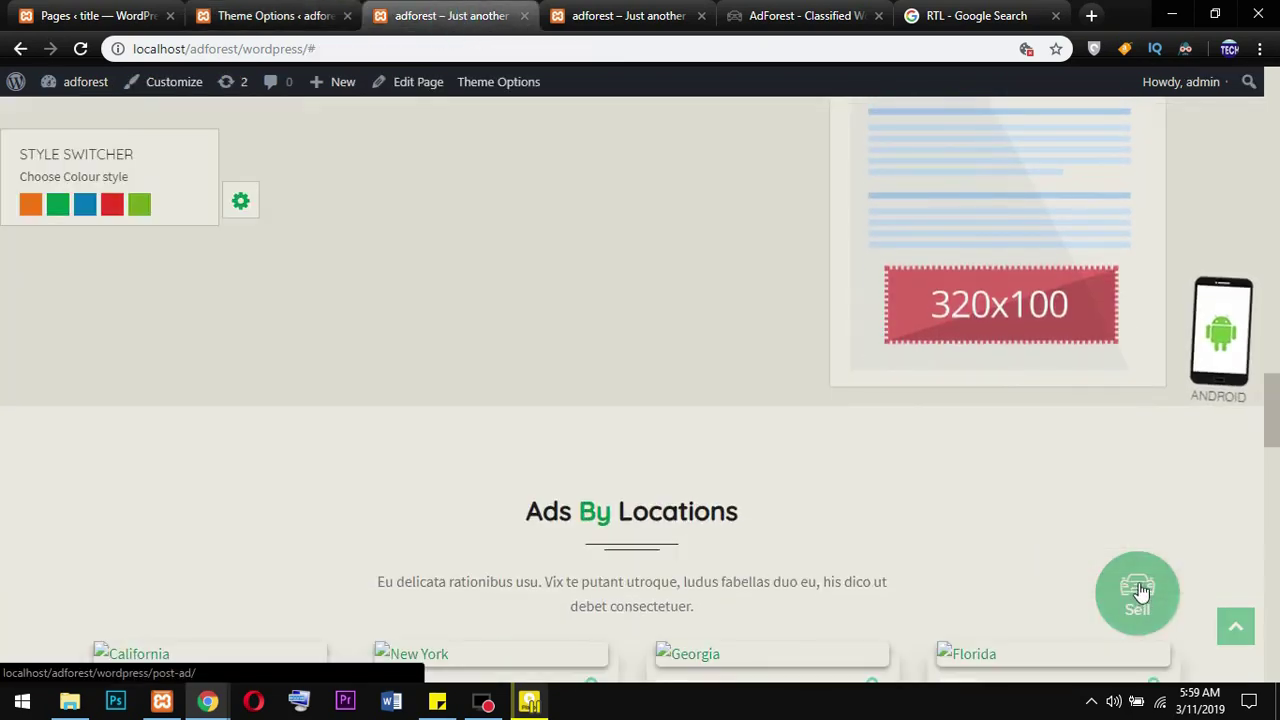
key(ctrl+shift+Tab)
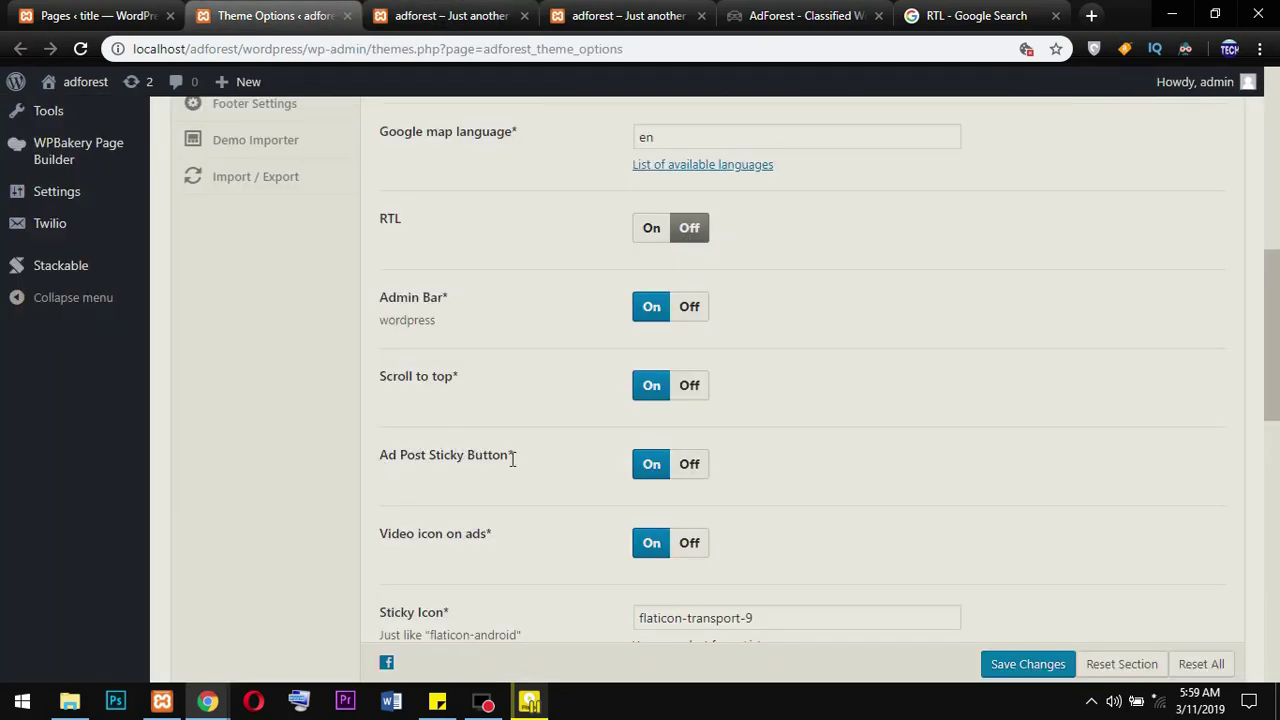
key(ctrl+Tab)
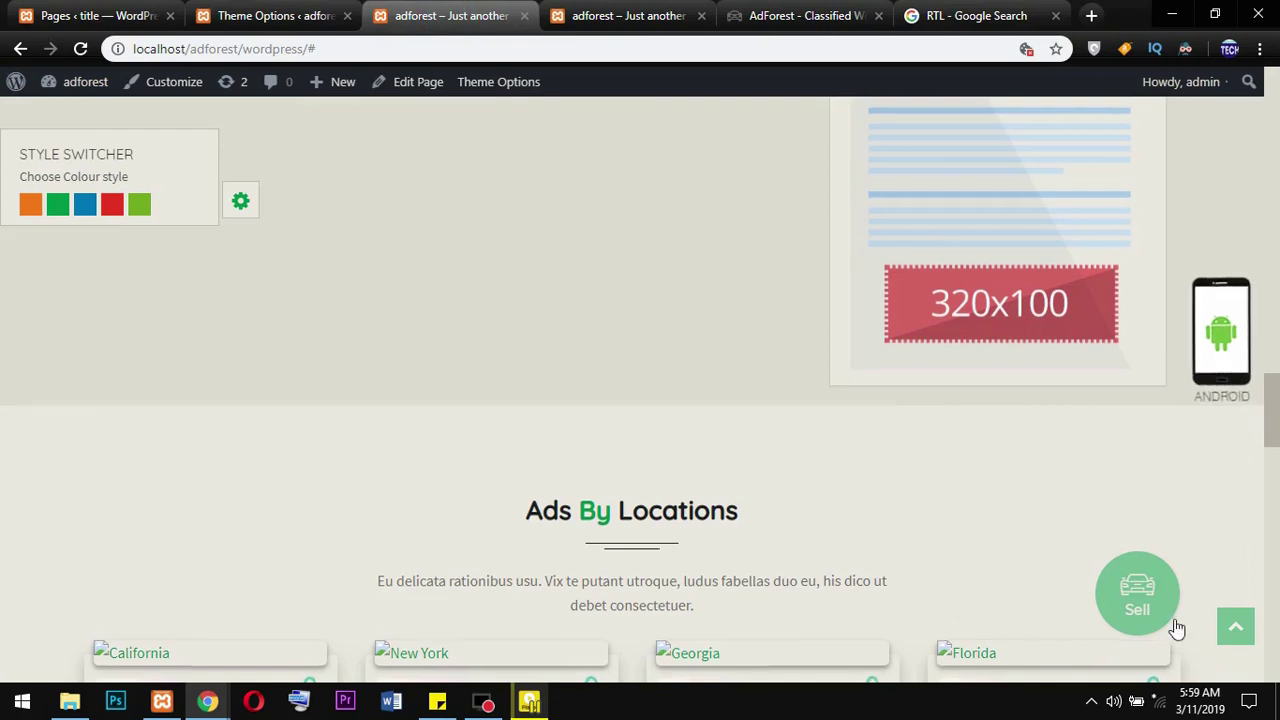
scroll(1147, 605, up, 1)
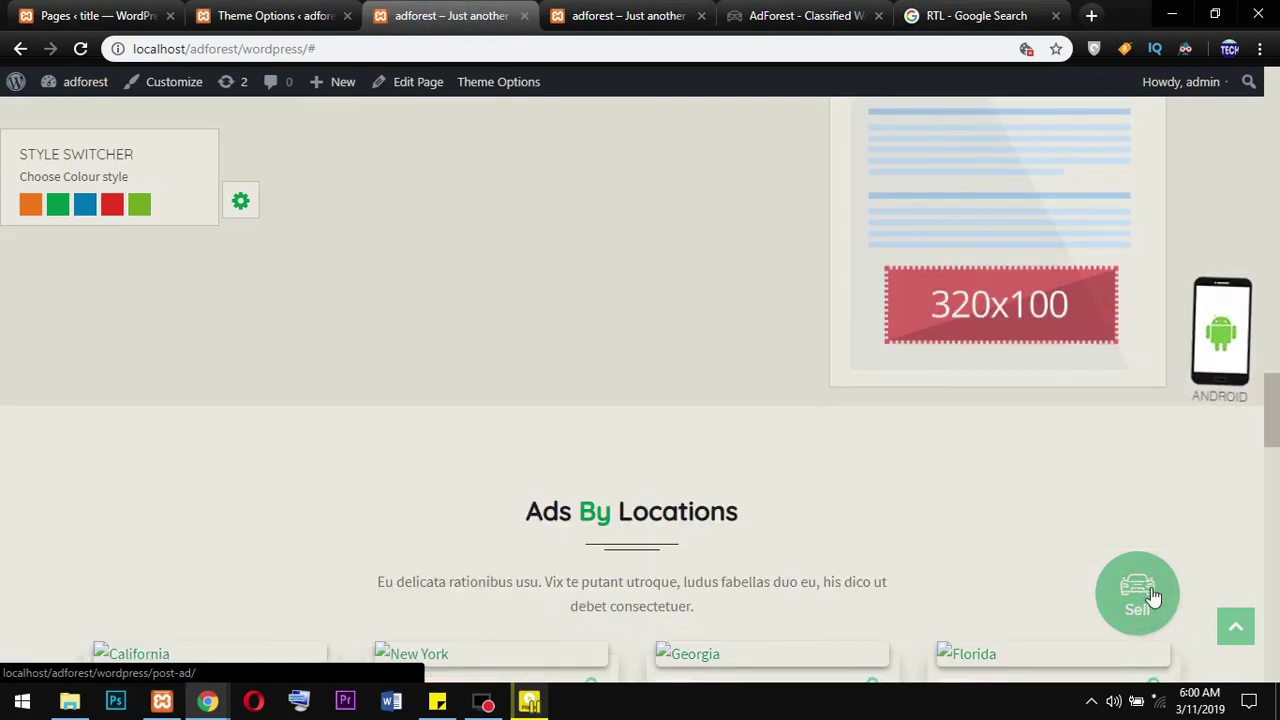
Highlight the Video icon on ads label in Theme Options and review the sticky button and Android app settings below it
click(265, 10)
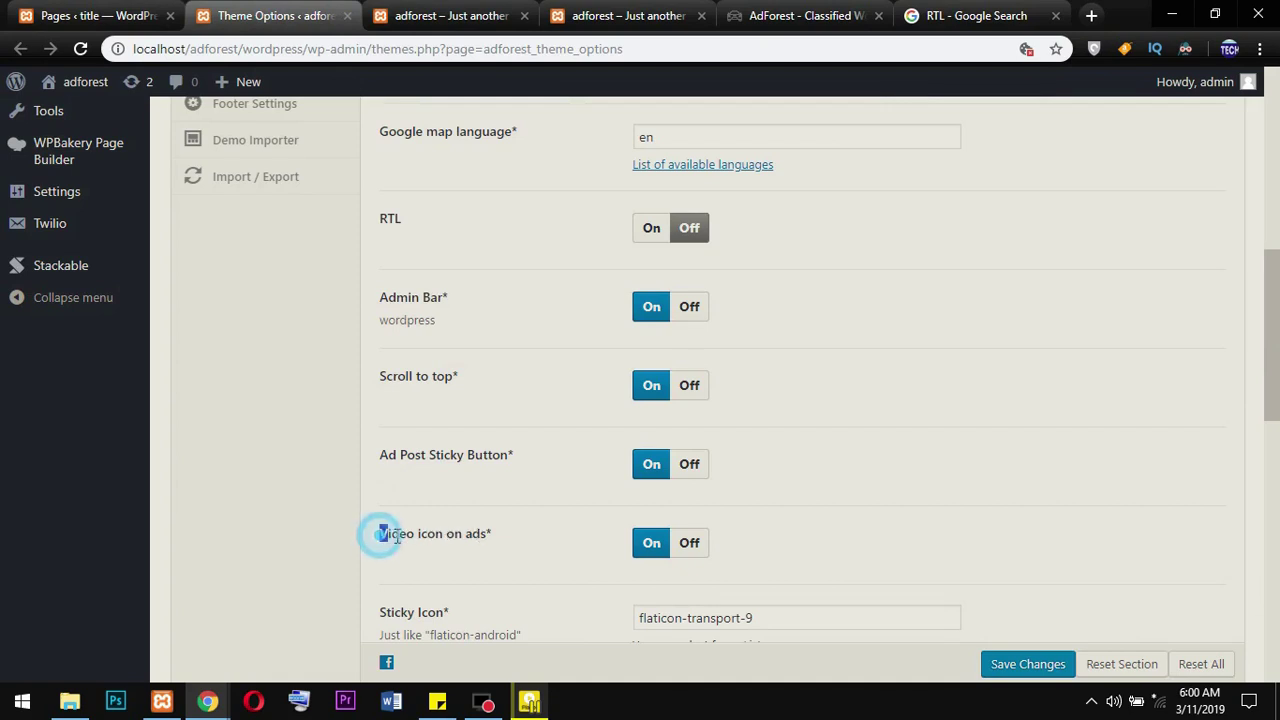
drag(381, 537, 440, 537)
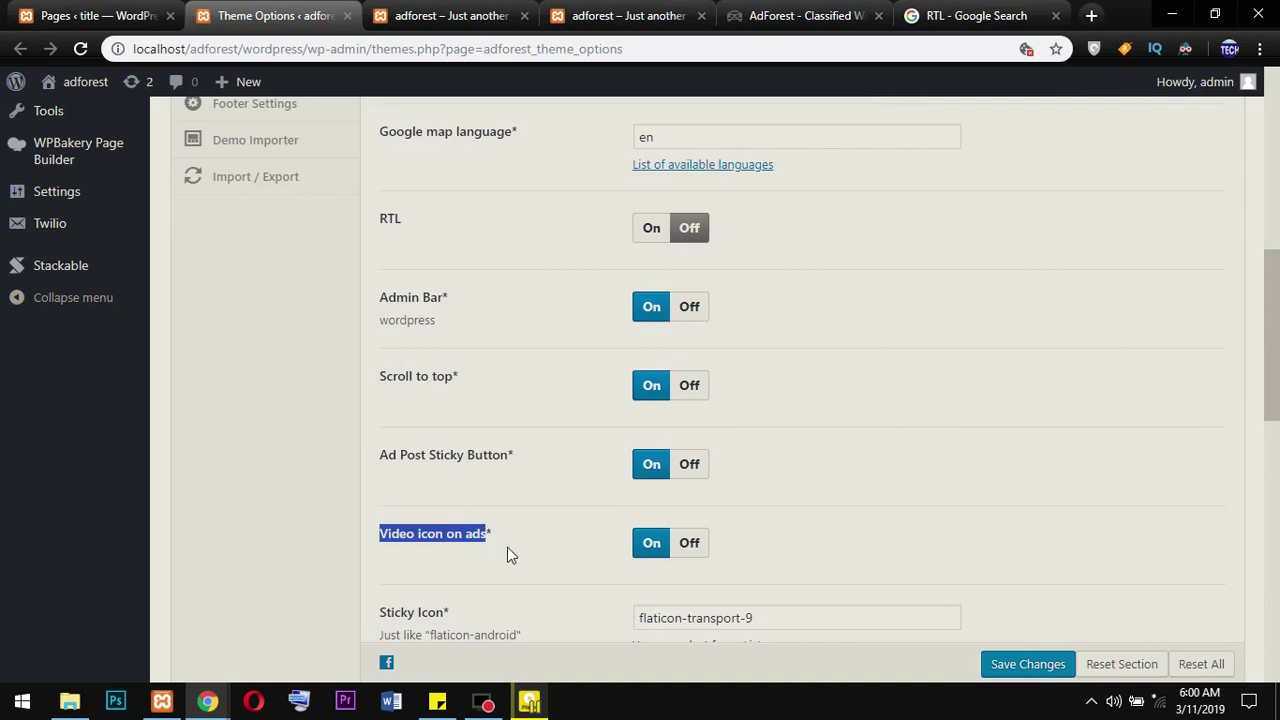
scroll(494, 549, down, 3)
scroll(510, 481, down, 1)
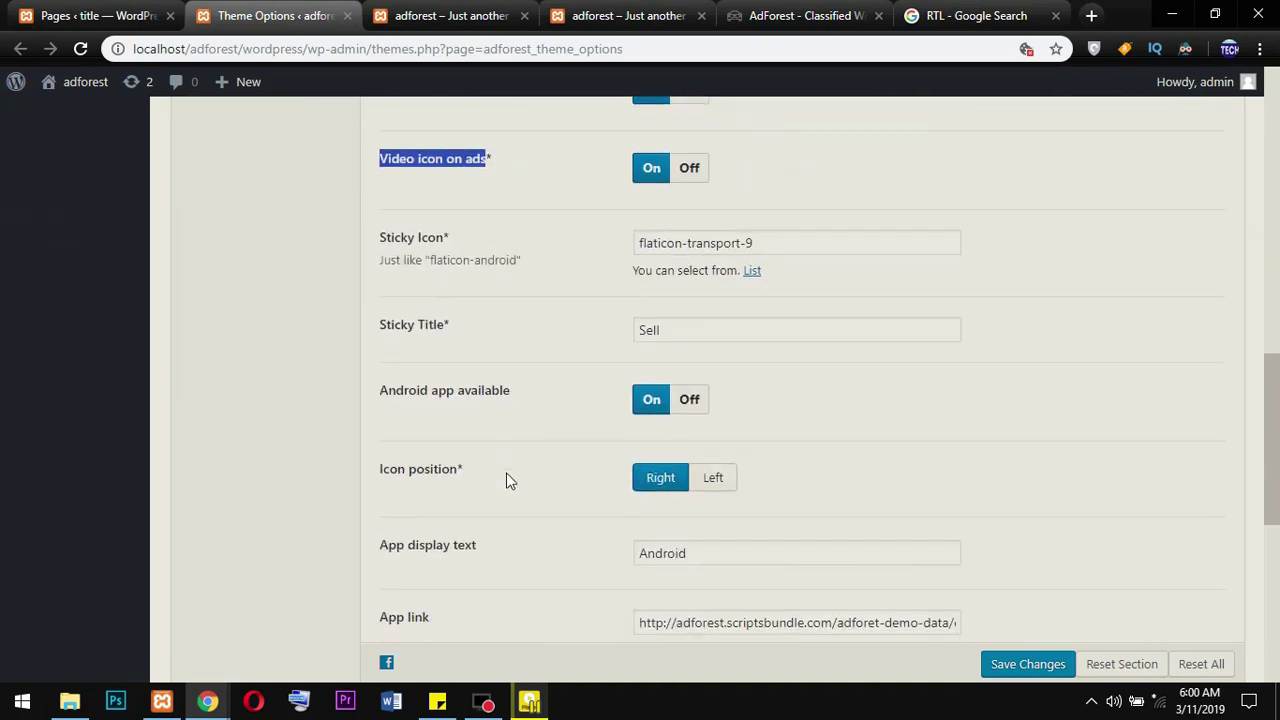
scroll(506, 478, down, 1)
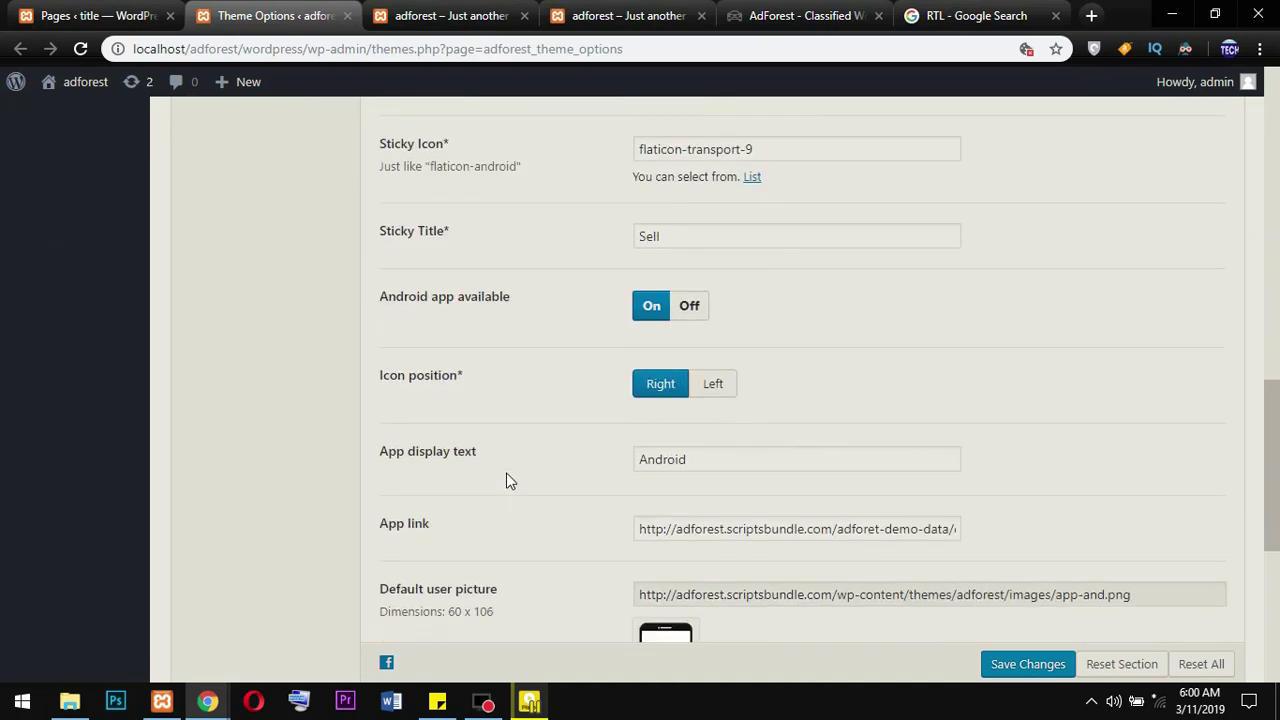
scroll(396, 246, up, 1)
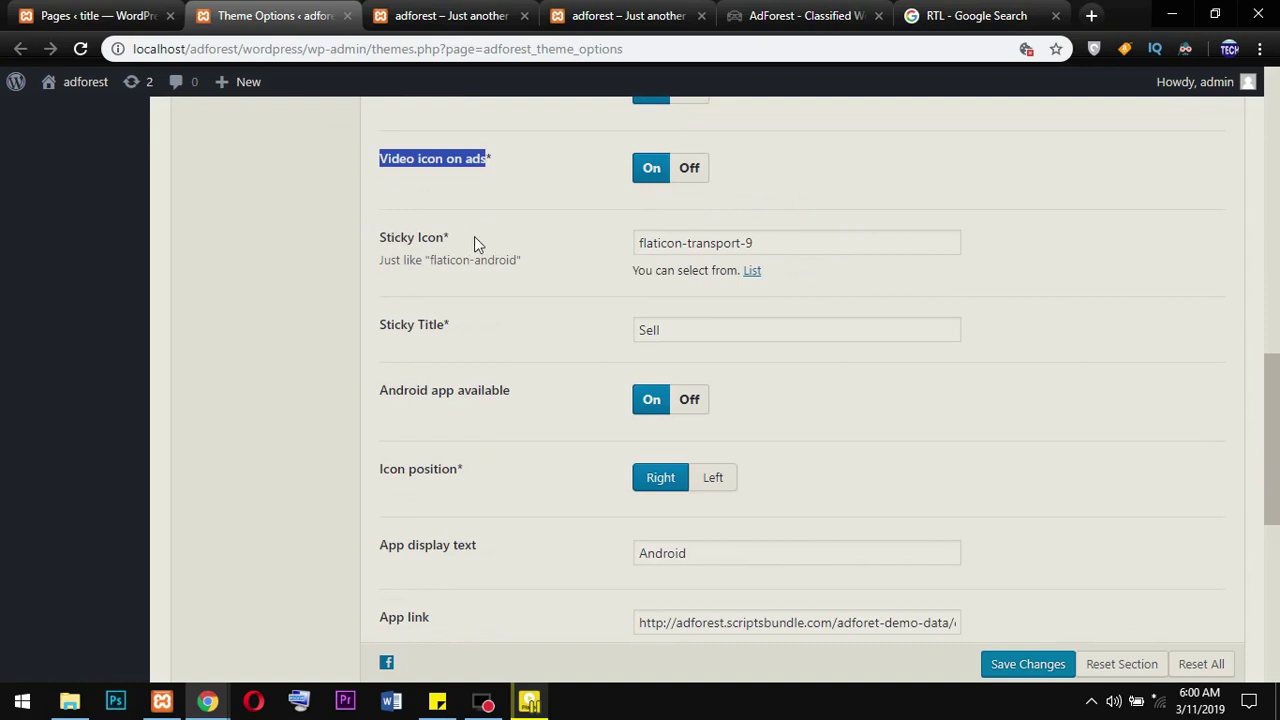
Highlight the Sticky Icon label and value, check the Sell button on the homepage, and highlight the Sticky Title value
drag(380, 238, 447, 234)
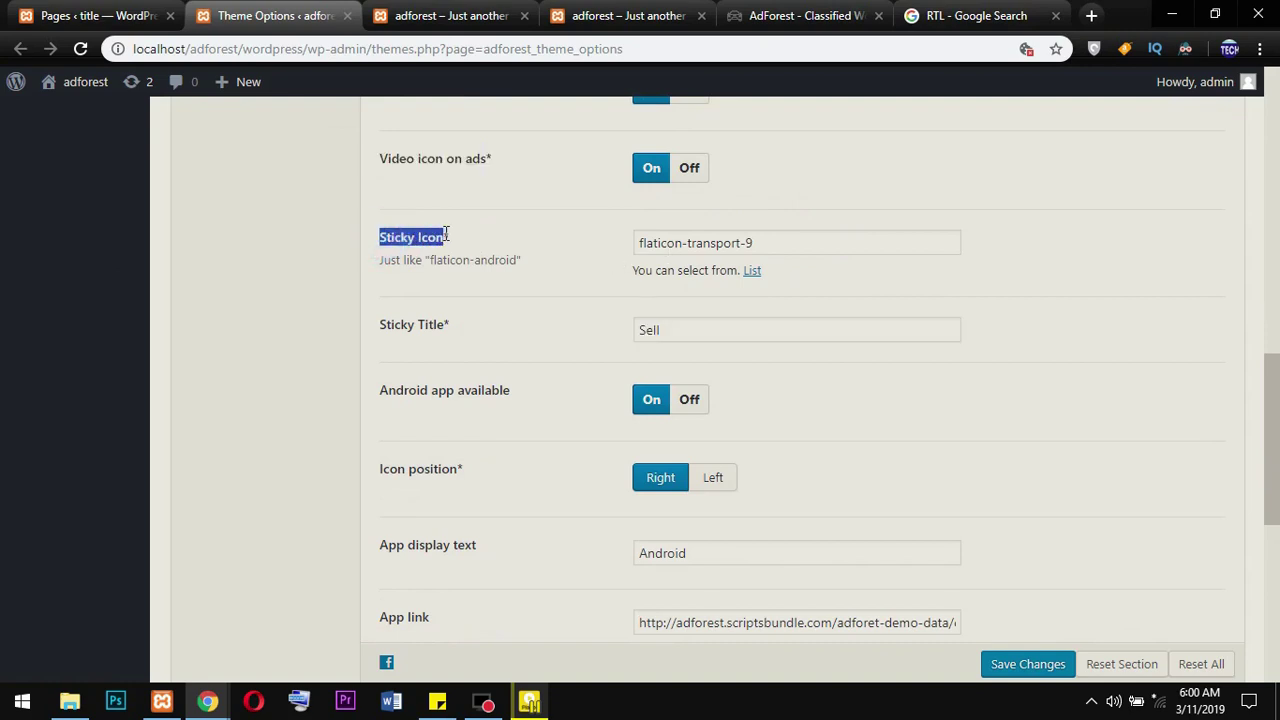
drag(772, 246, 636, 249)
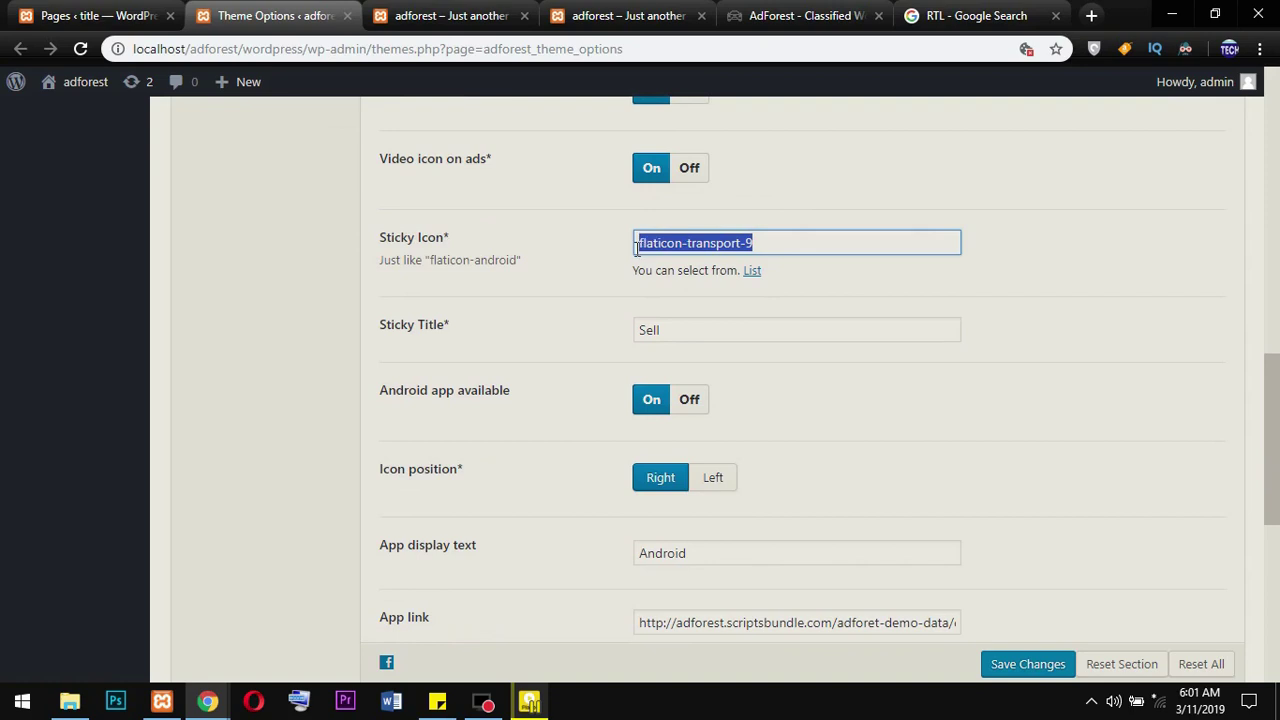
click(390, 22)
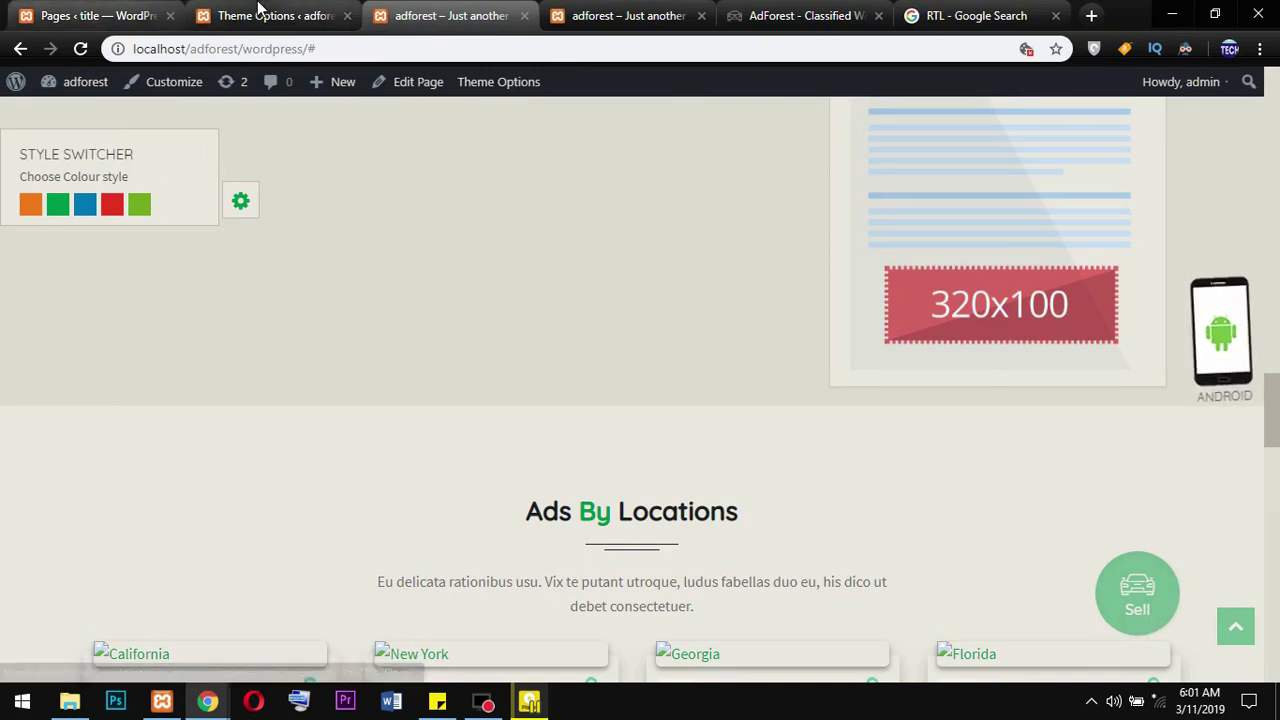
click(275, 12)
drag(674, 329, 608, 333)
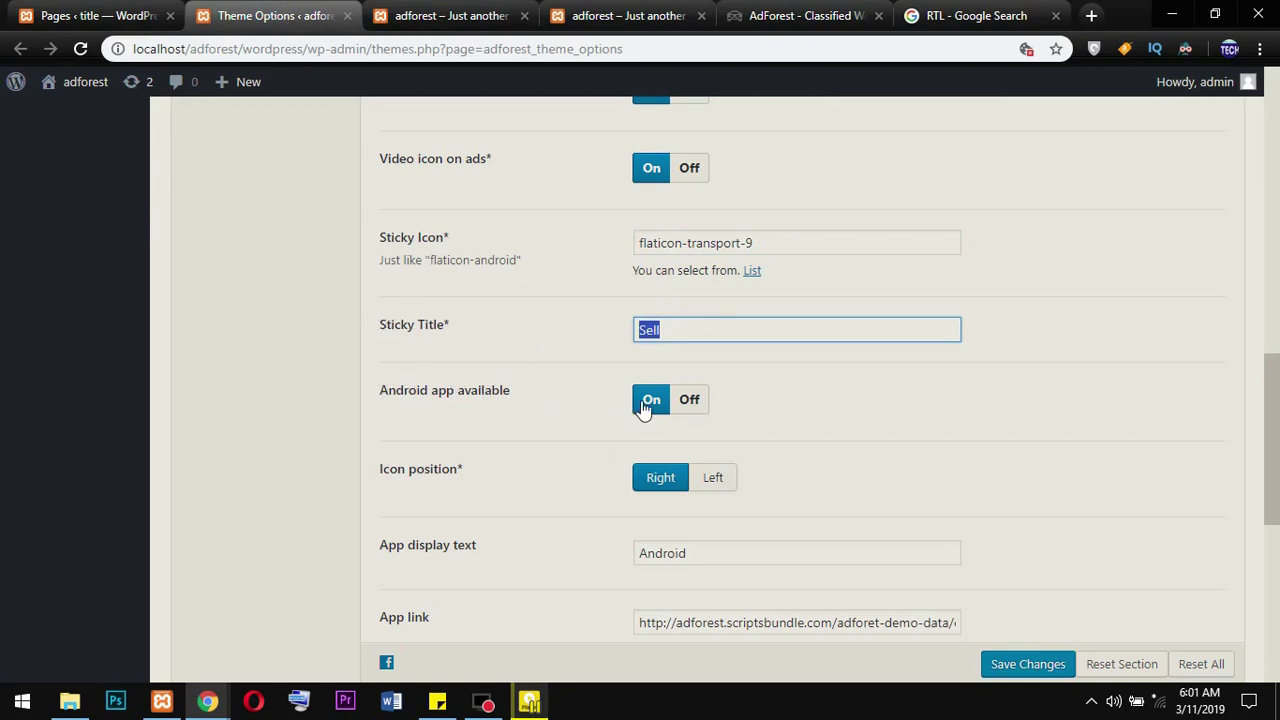
Compare the Android app available setting and highlighted App display text value with the Android phone icon on the homepage
click(480, 22)
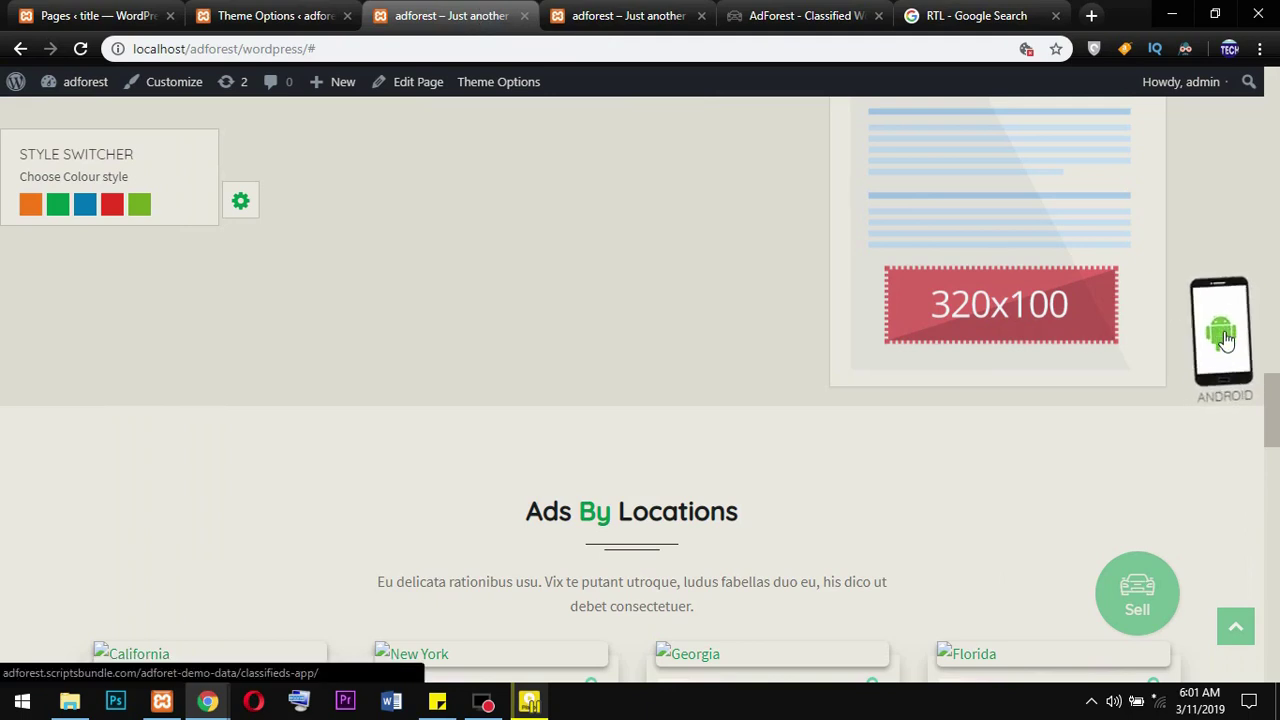
click(282, 15)
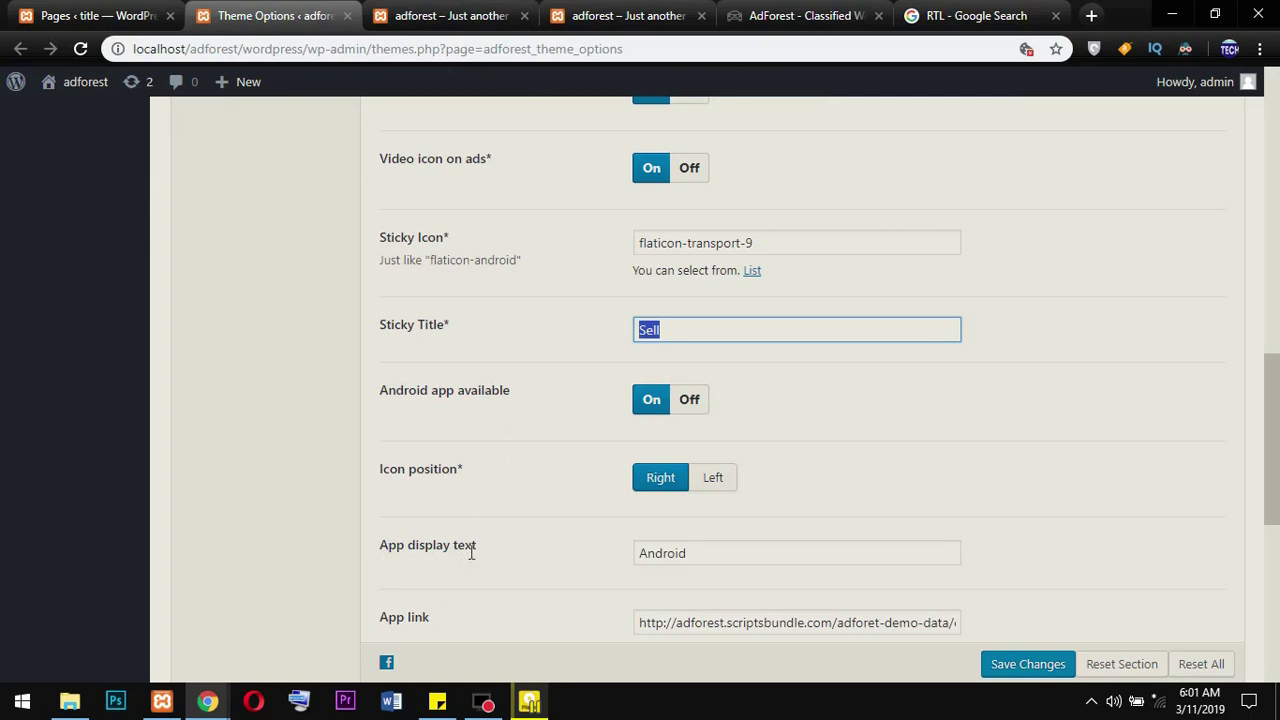
drag(698, 558, 633, 567)
click(452, 15)
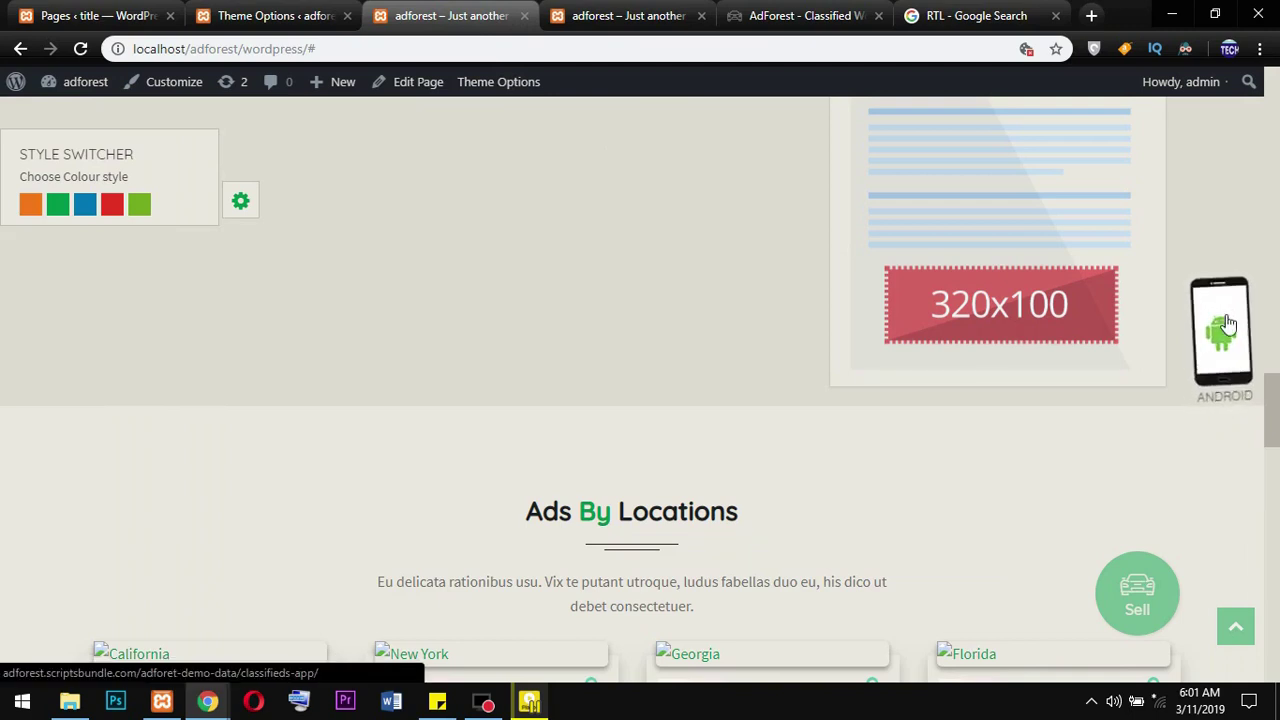
click(270, 15)
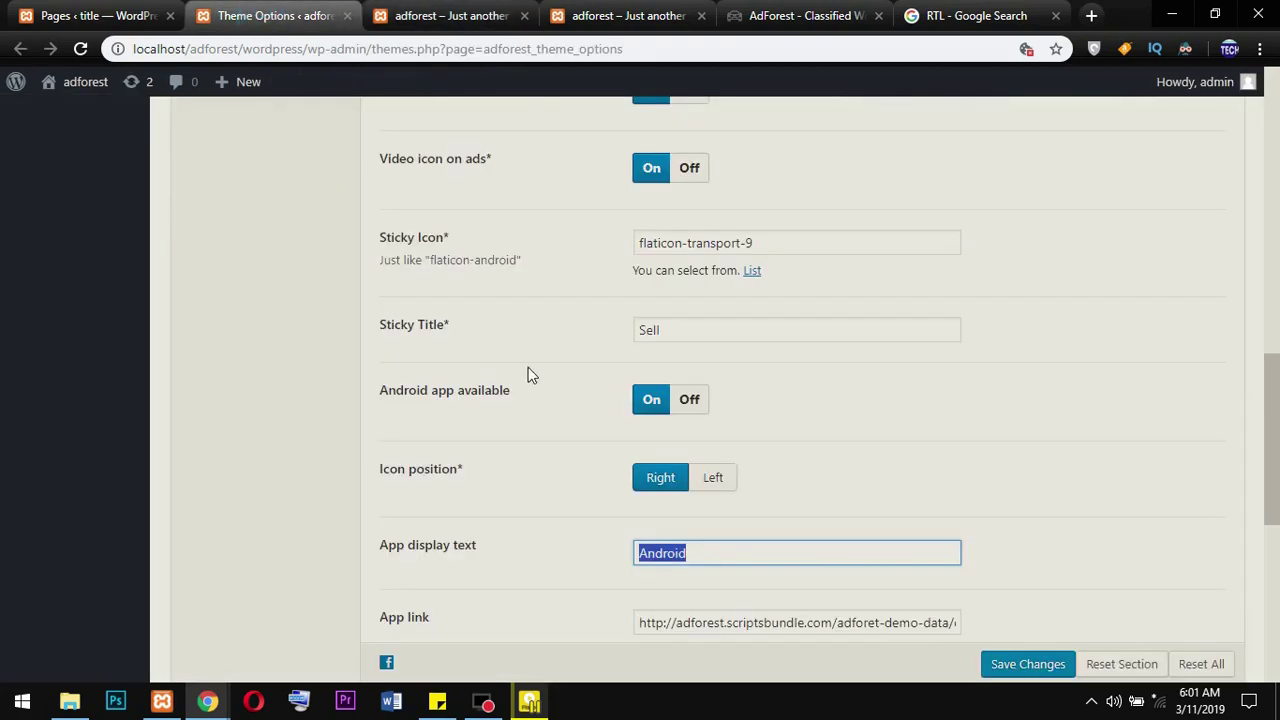
Highlight the App link address in Theme Options and check it against the link target of the homepage's Android icon
scroll(528, 367, down, 4)
drag(955, 247, 369, 242)
click(655, 248)
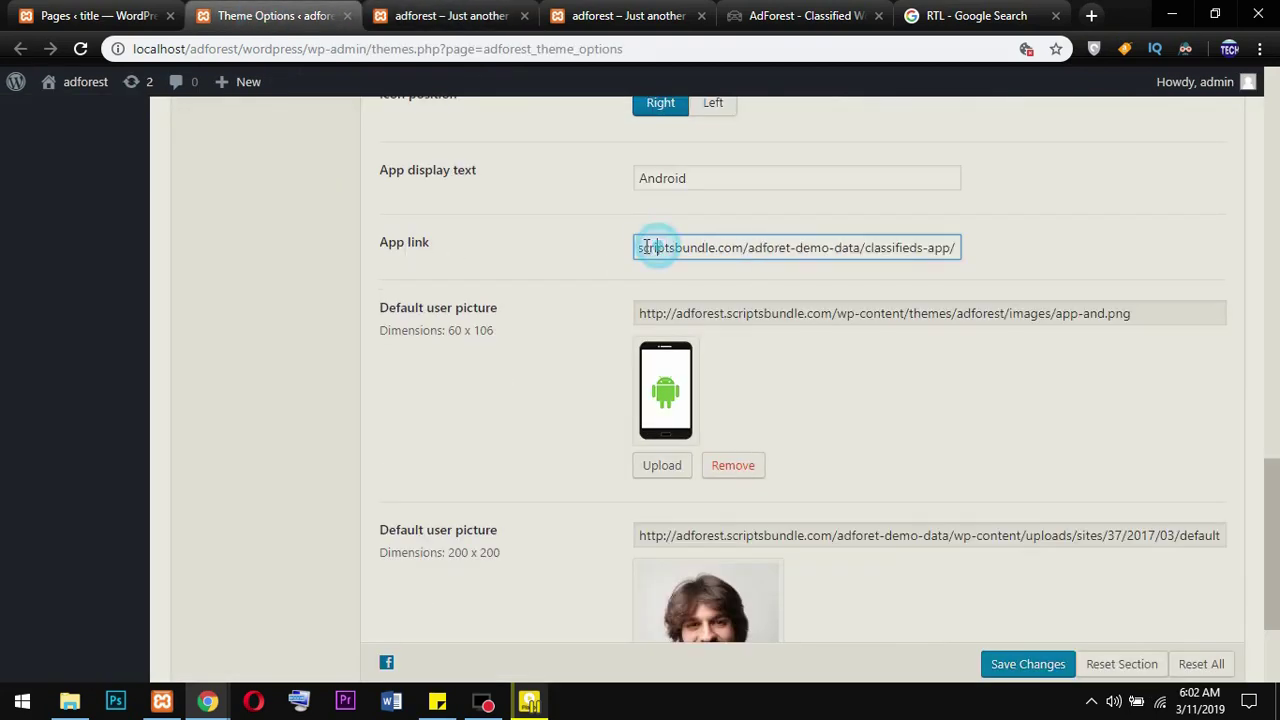
drag(640, 248, 991, 257)
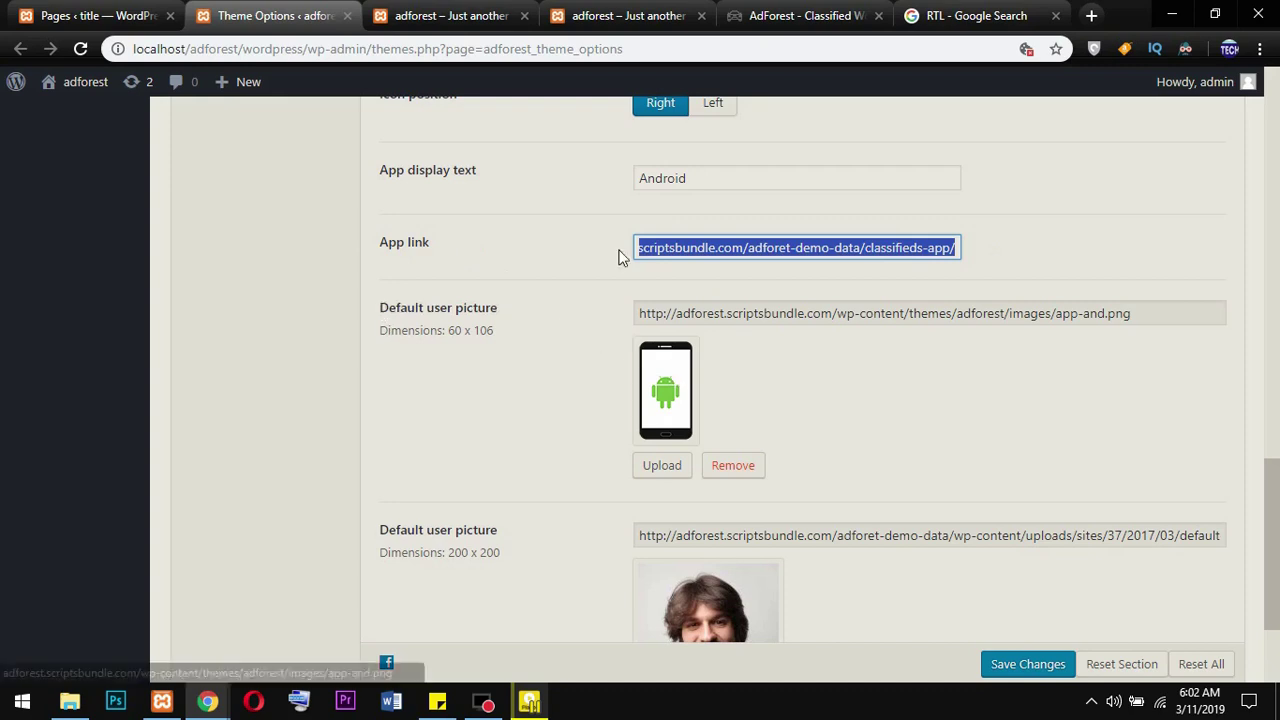
click(450, 15)
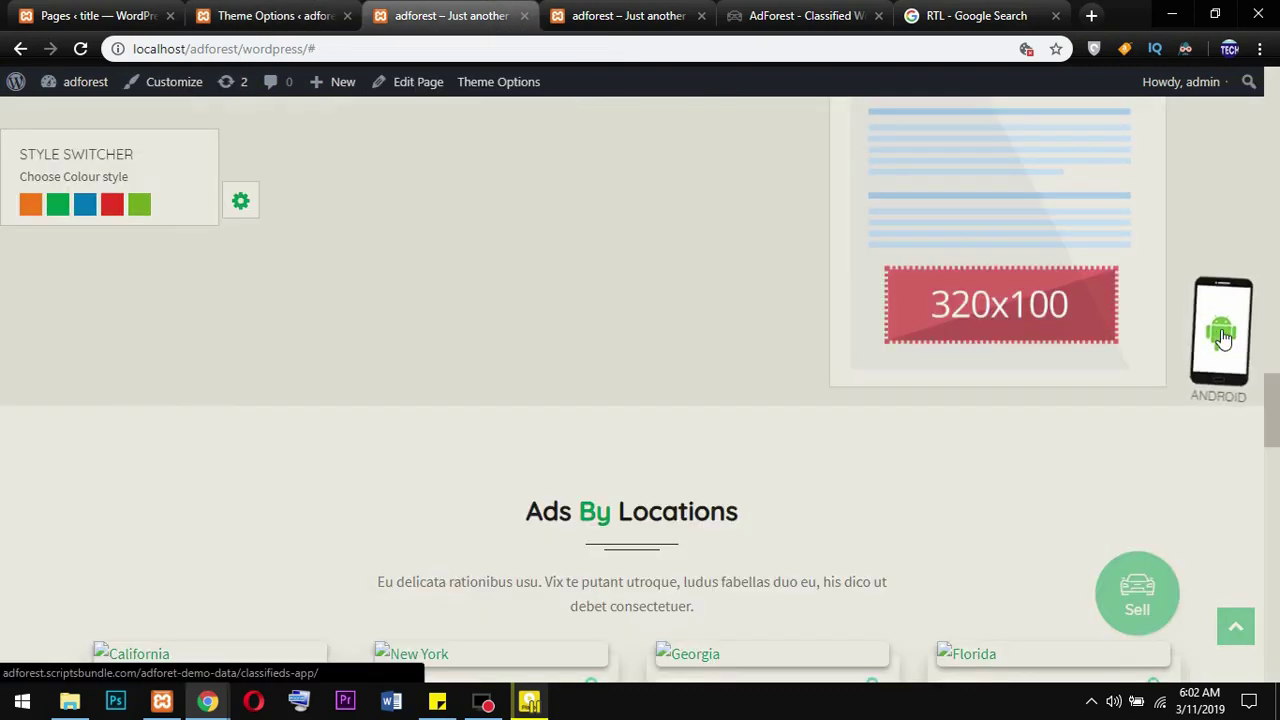
click(278, 16)
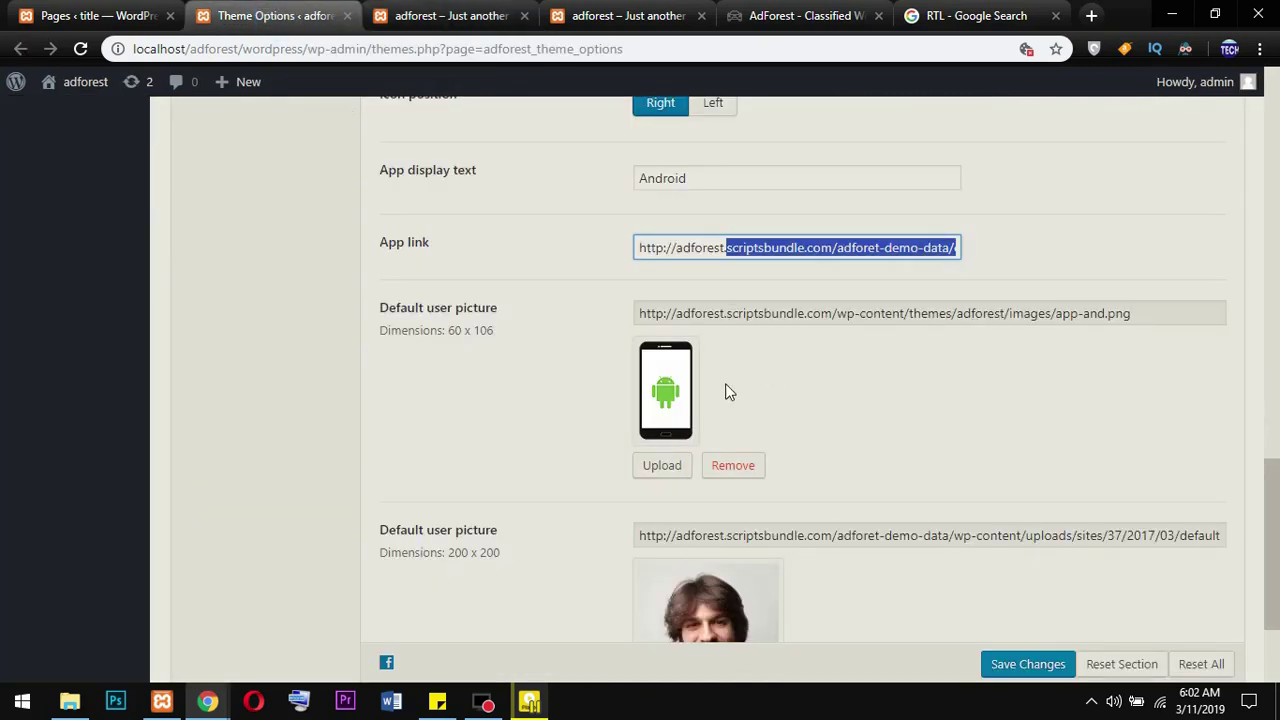
Review the Default user picture settings and look for the user picture on the homepage's Featured Ads listing
scroll(457, 486, down, 2)
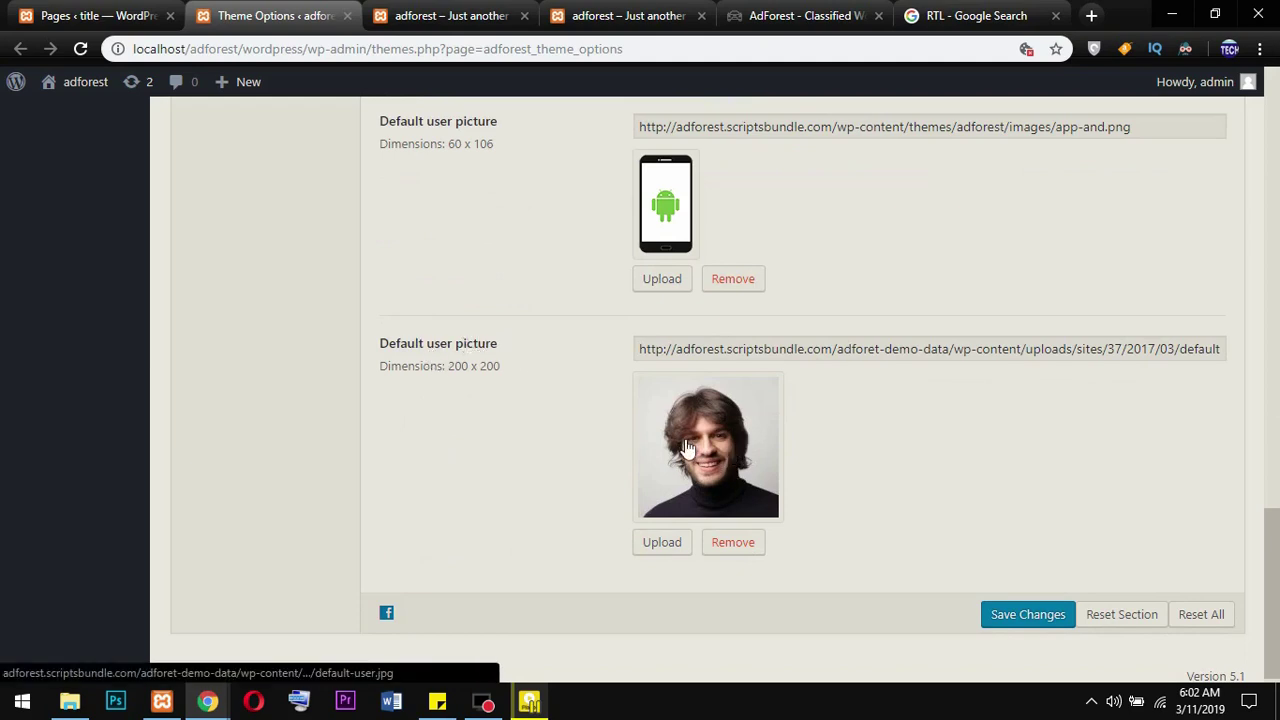
click(457, 15)
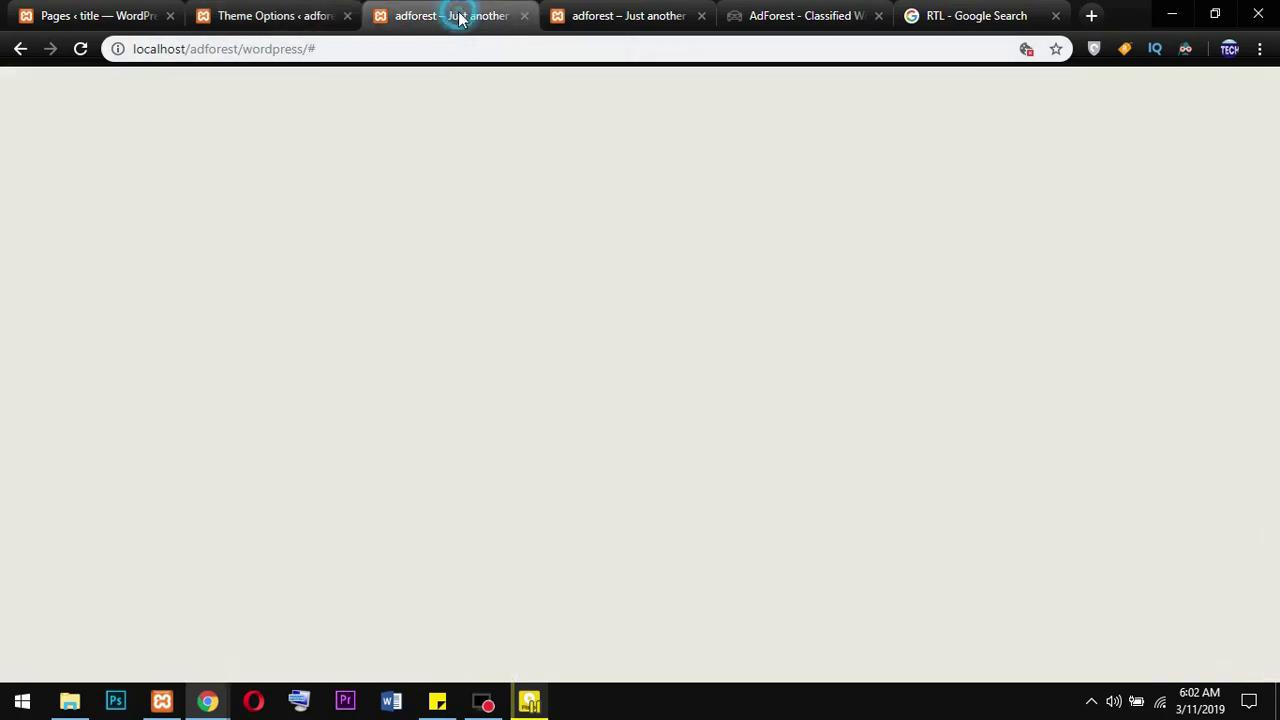
scroll(985, 321, up, 10)
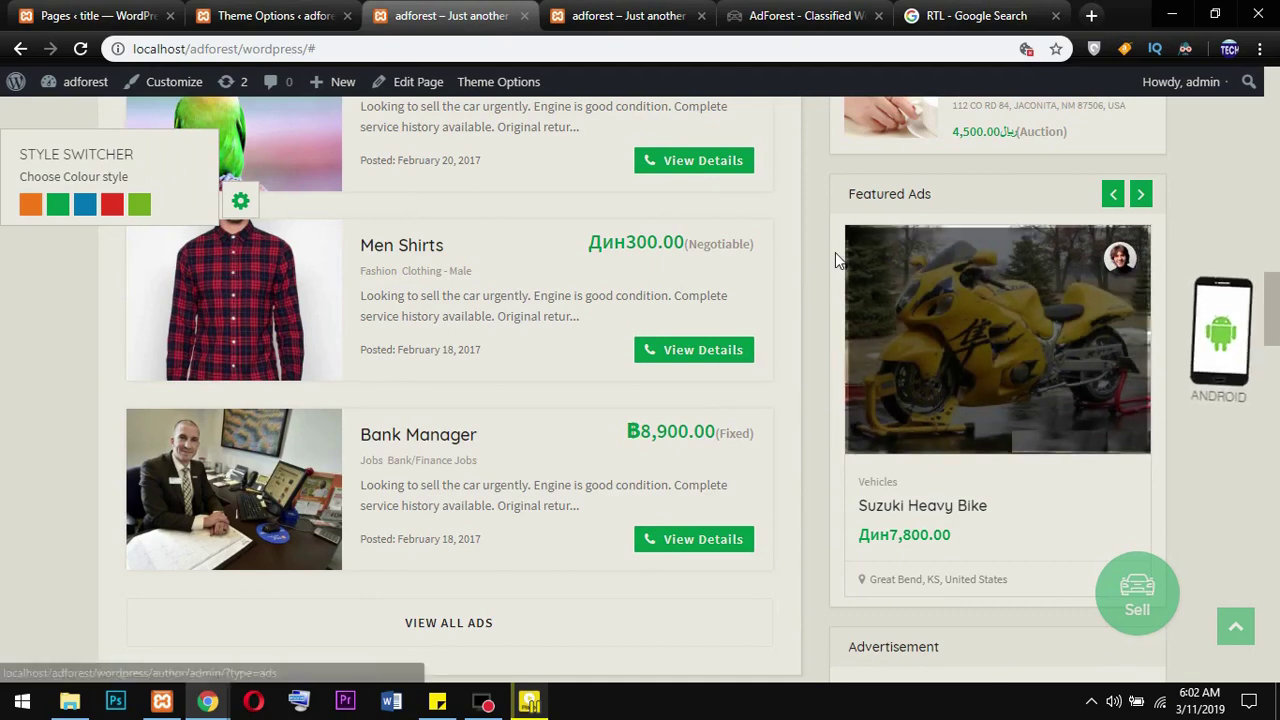
scroll(831, 341, down, 5)
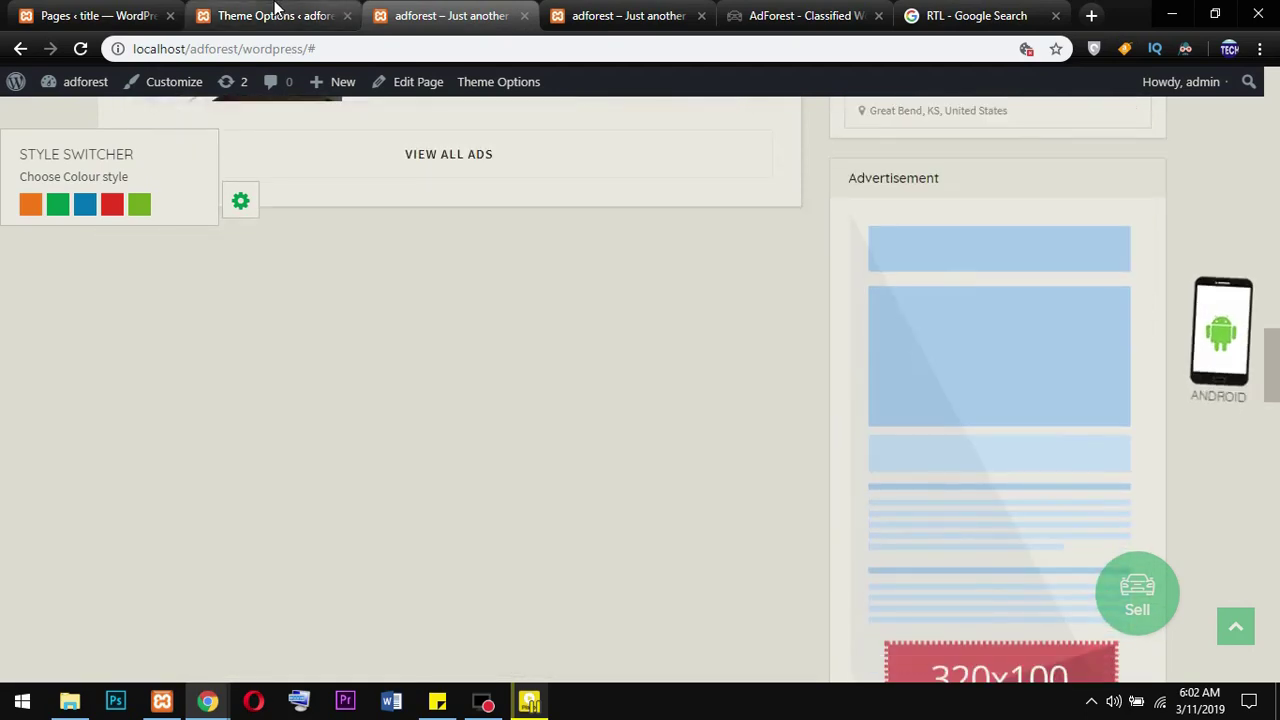
Recheck the General settings, examine the homepage from its footer links to its search banner, and return to the top of Theme Options
click(271, 15)
scroll(903, 580, up, 8)
scroll(837, 495, up, 5)
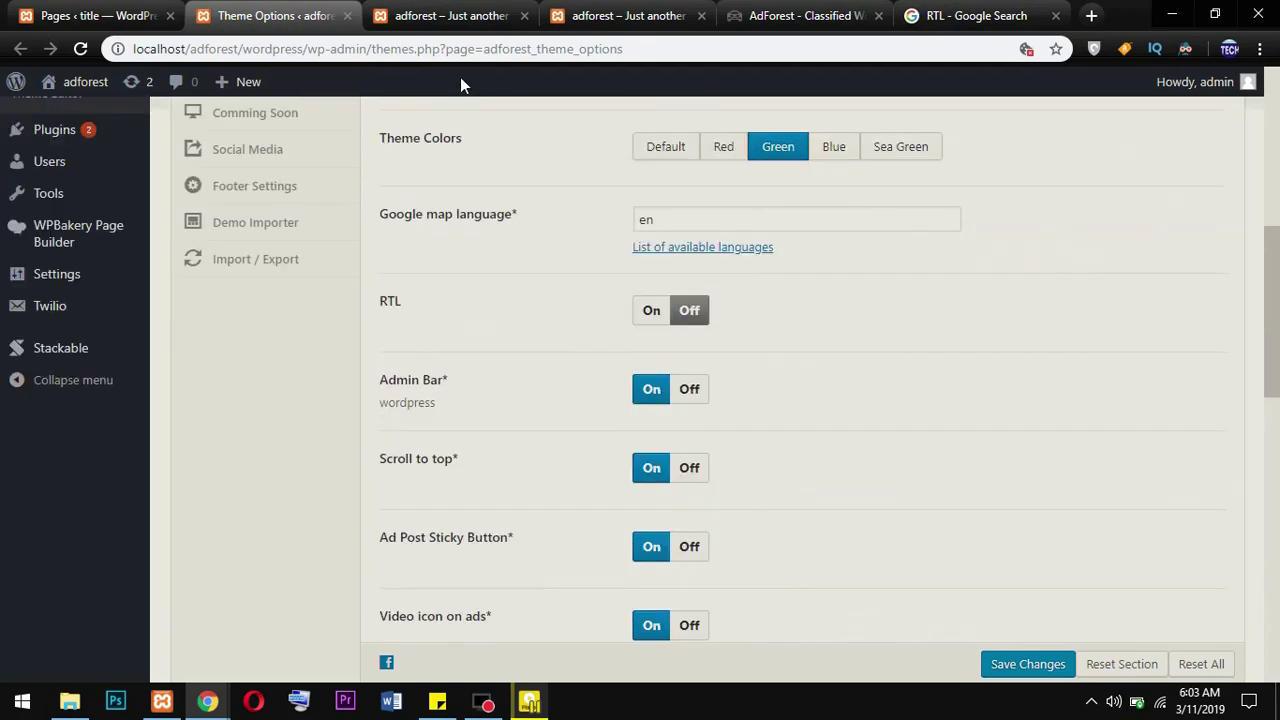
click(443, 15)
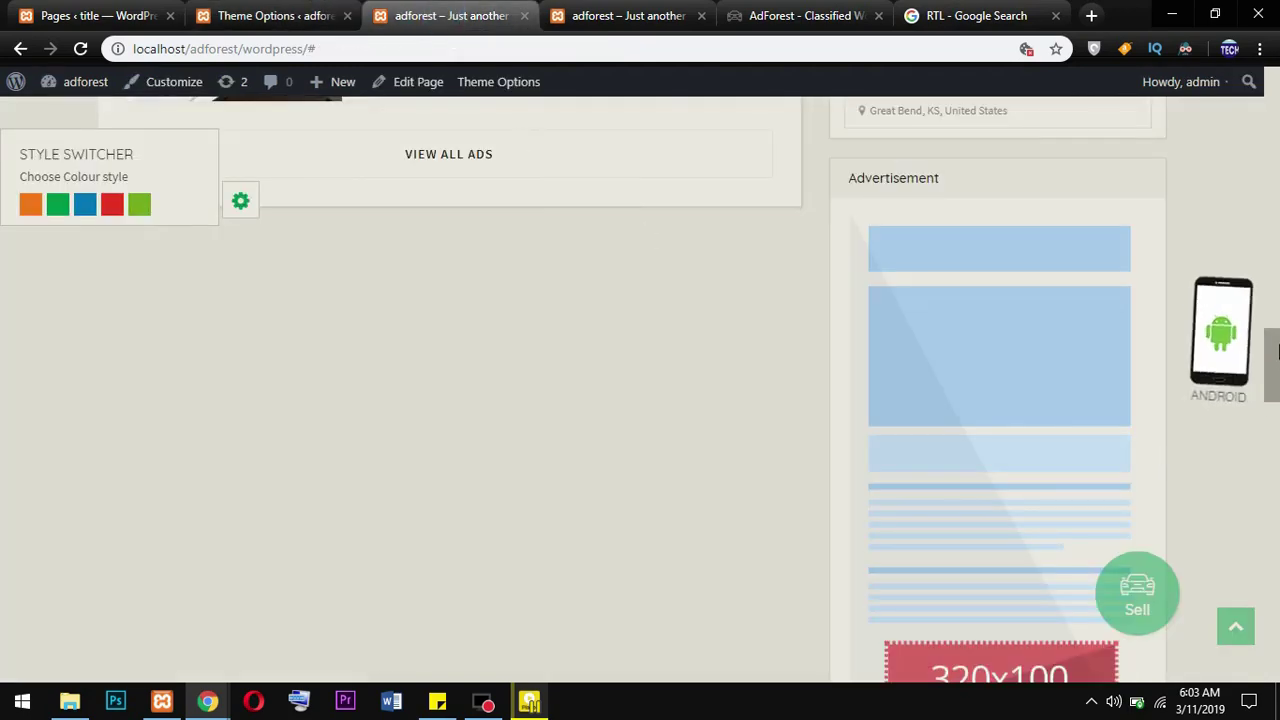
scroll(1277, 362, down, 4)
scroll(1277, 478, down, 10)
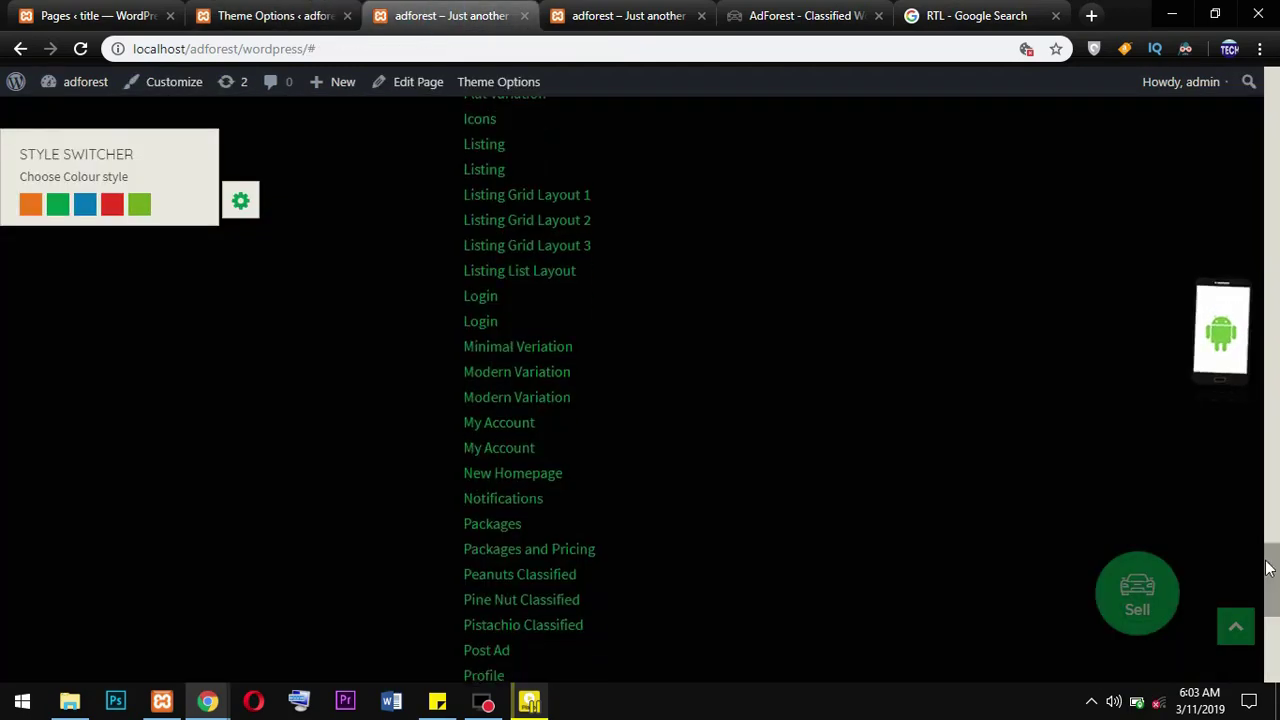
scroll(874, 483, down, 1)
scroll(773, 322, up, 5)
scroll(773, 322, up, 15)
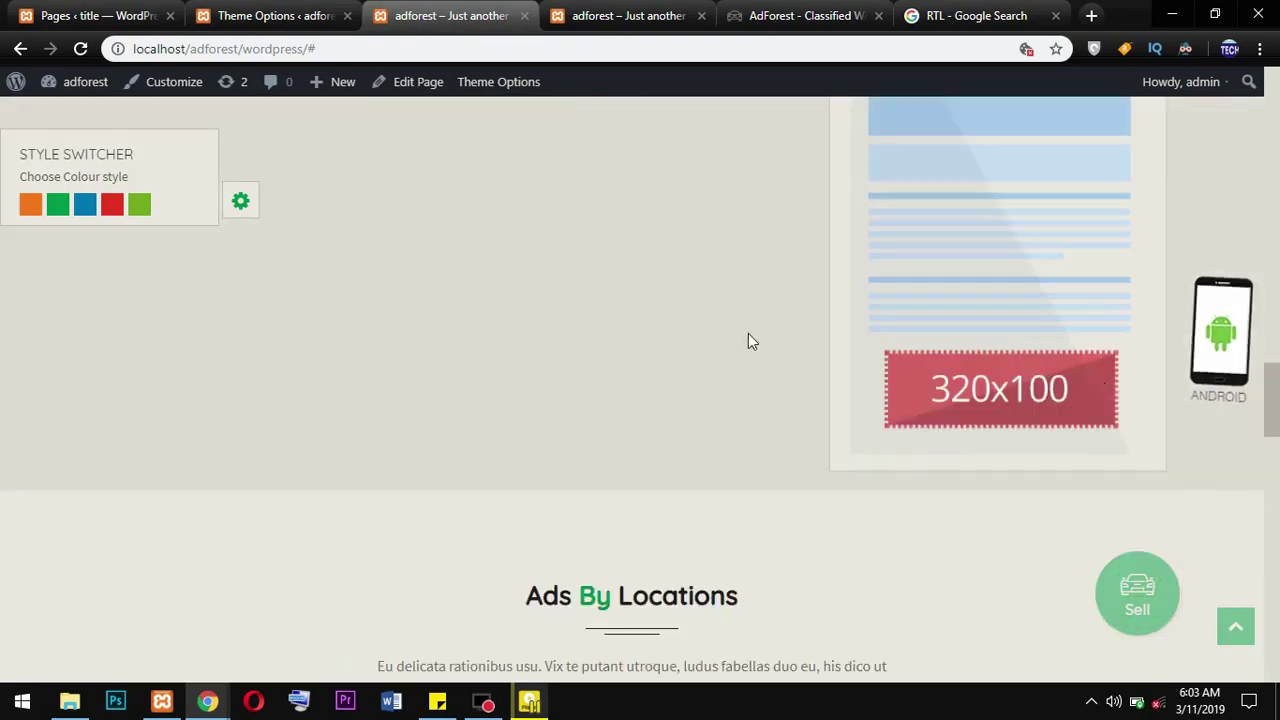
scroll(1244, 305, up, 4)
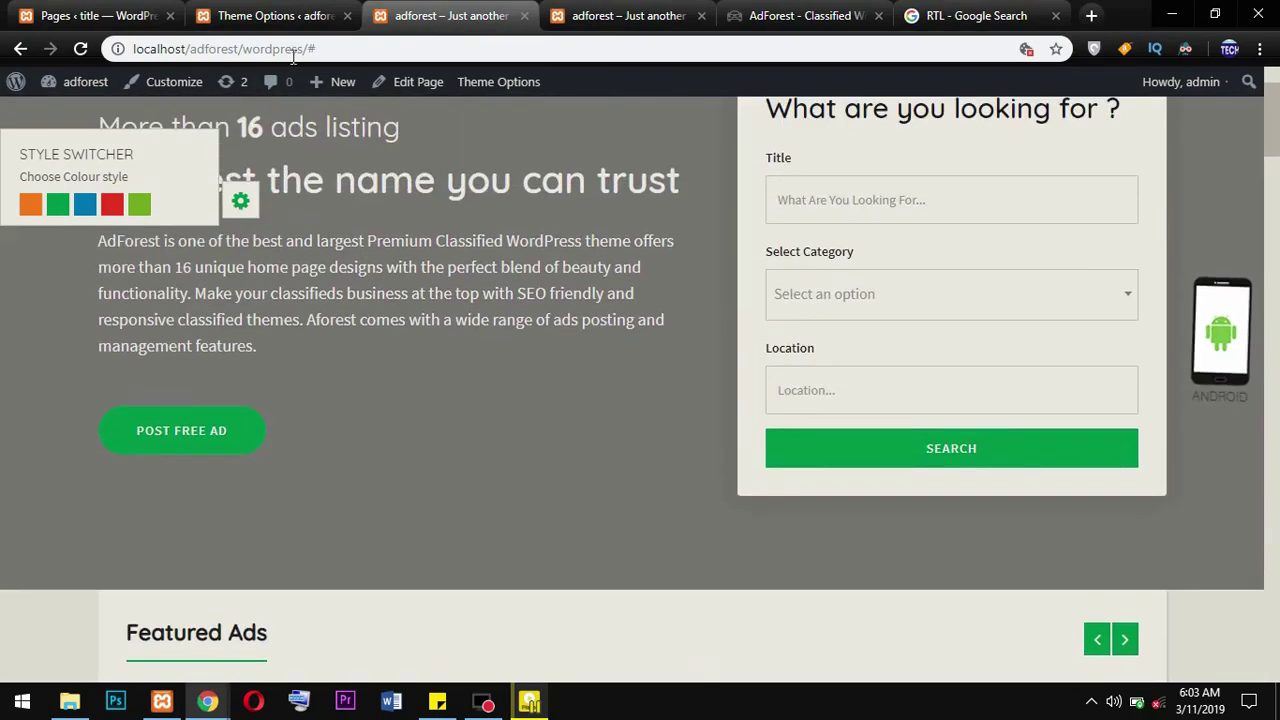
click(265, 16)
scroll(337, 274, up, 6)
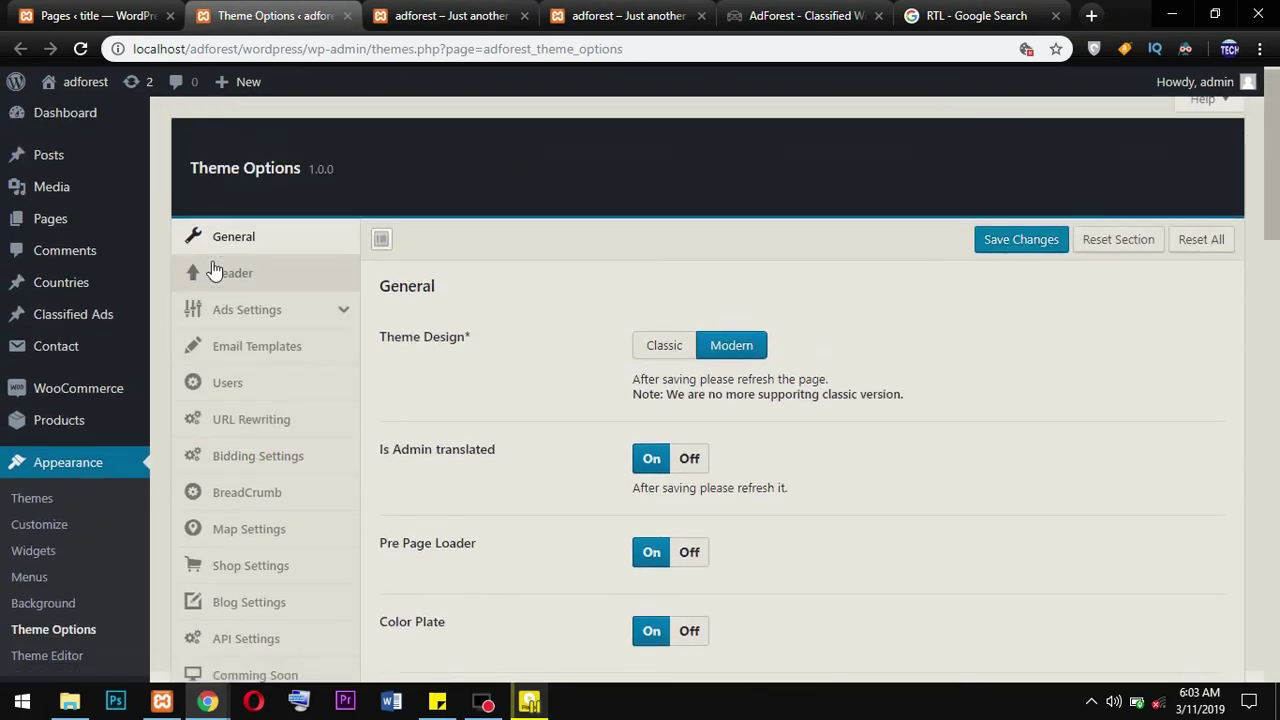
Open the Header settings in Theme Options and review the header style, menu colors, sticky menu, ad post page, logo and Post A AD options
click(257, 281)
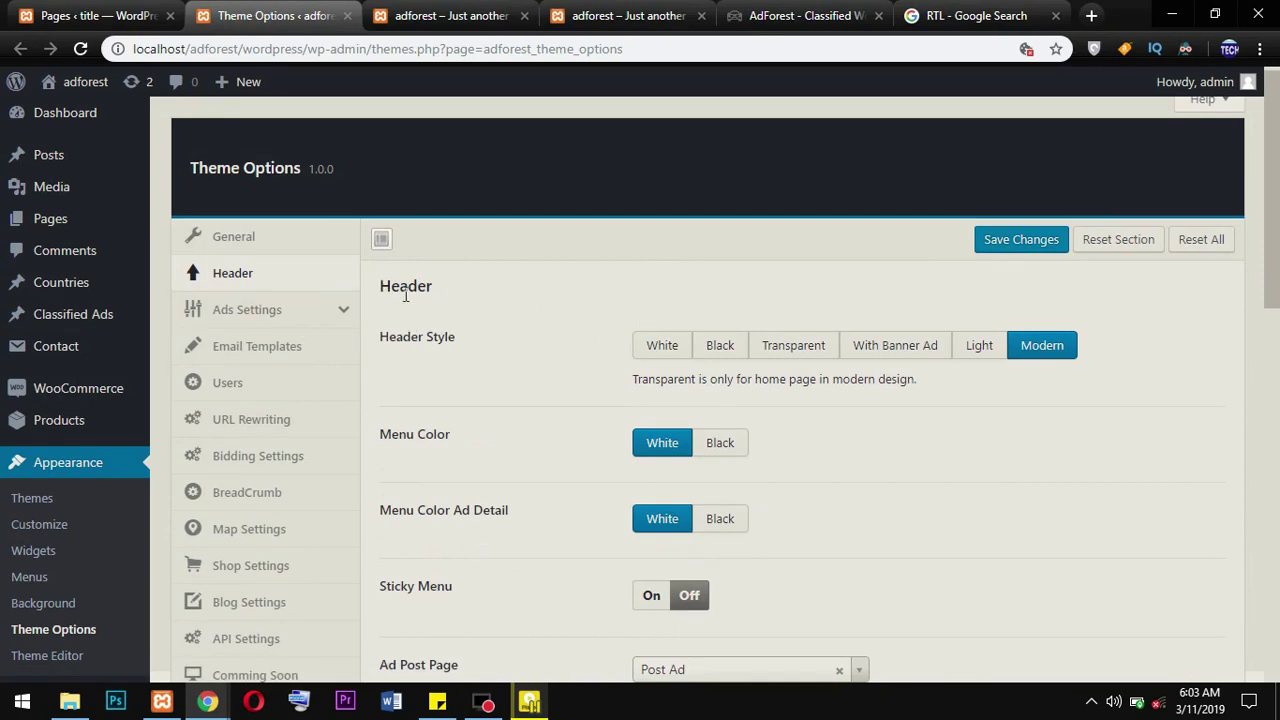
scroll(478, 356, down, 5)
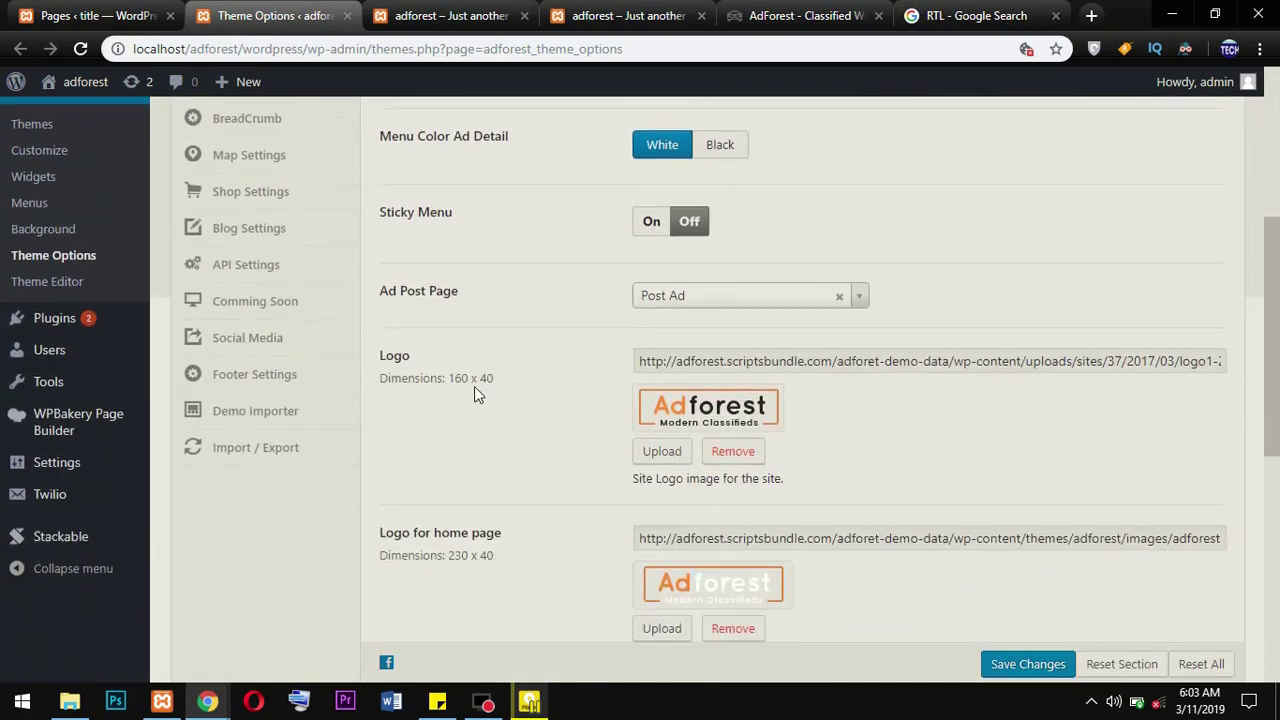
scroll(474, 386, down, 4)
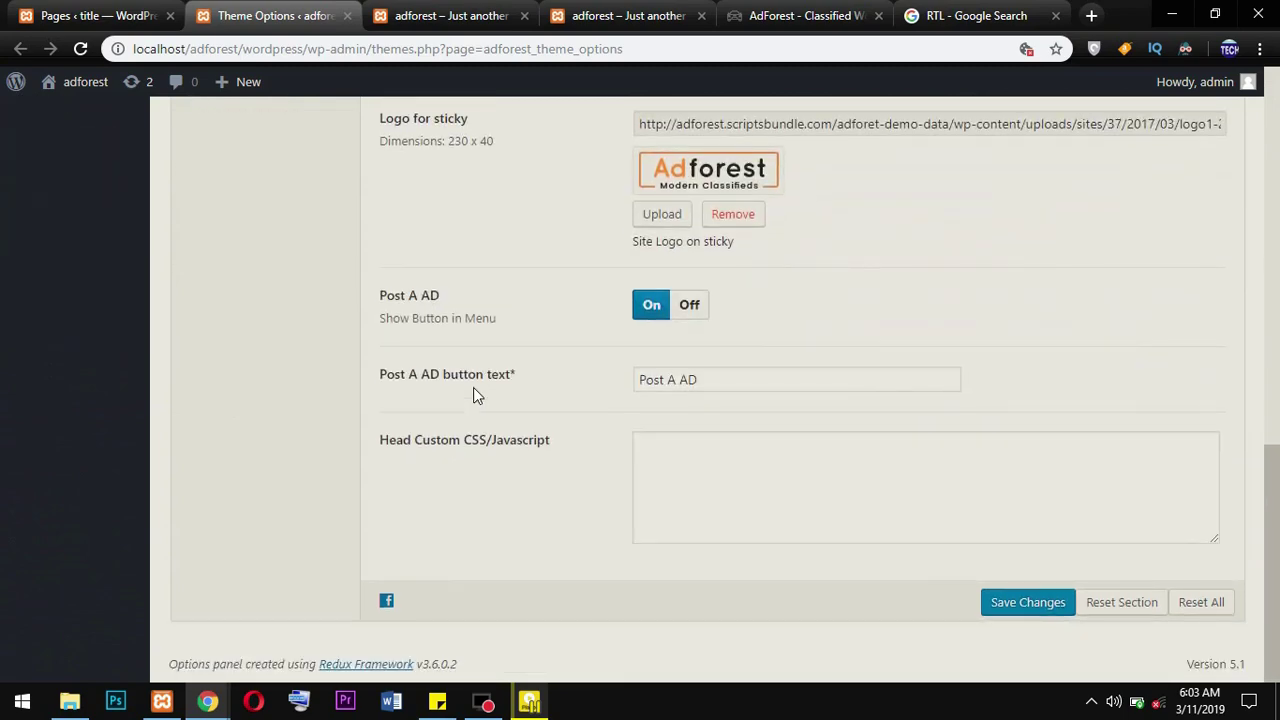
scroll(477, 395, up, 10)
scroll(473, 396, up, 1)
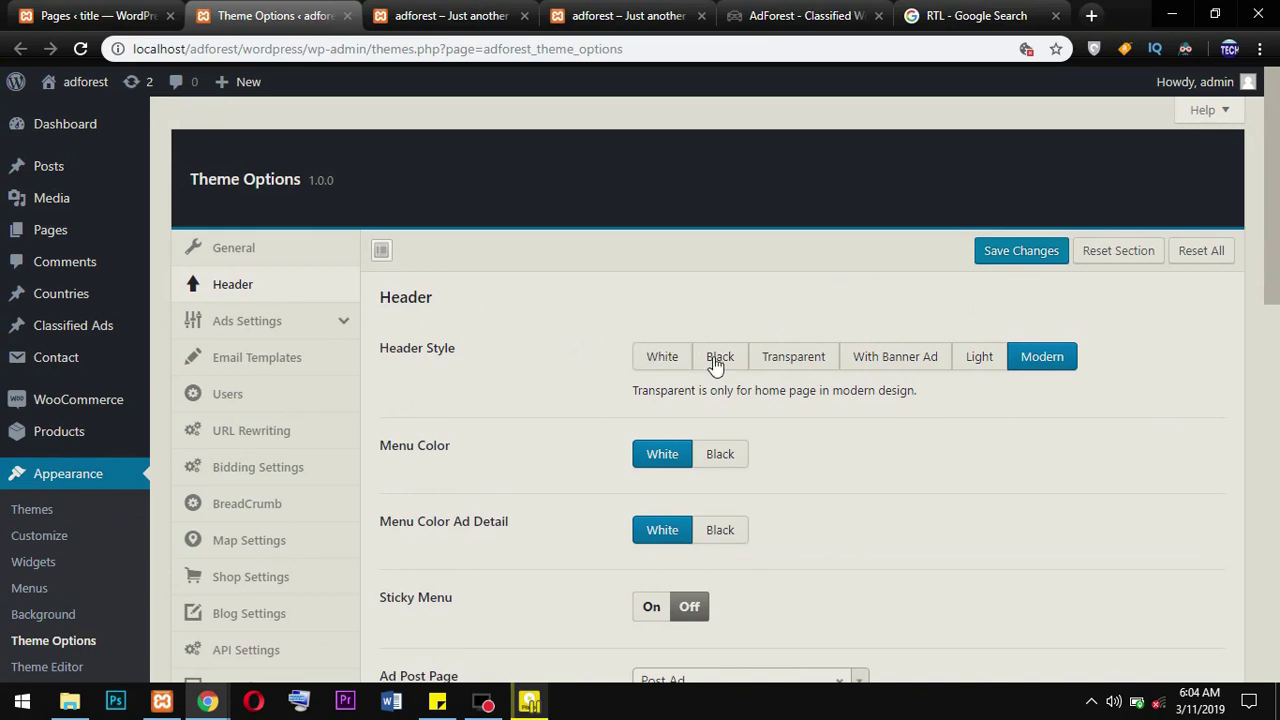
scroll(710, 475, down, 2)
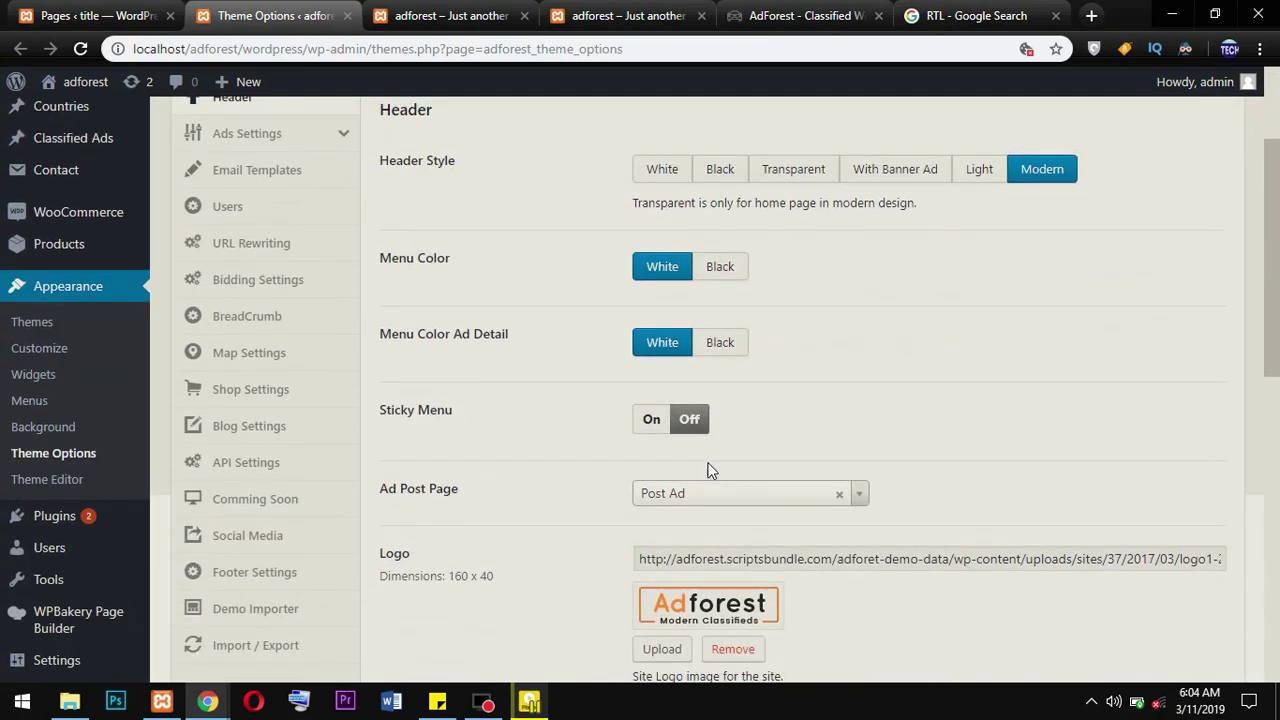
scroll(705, 461, down, 2)
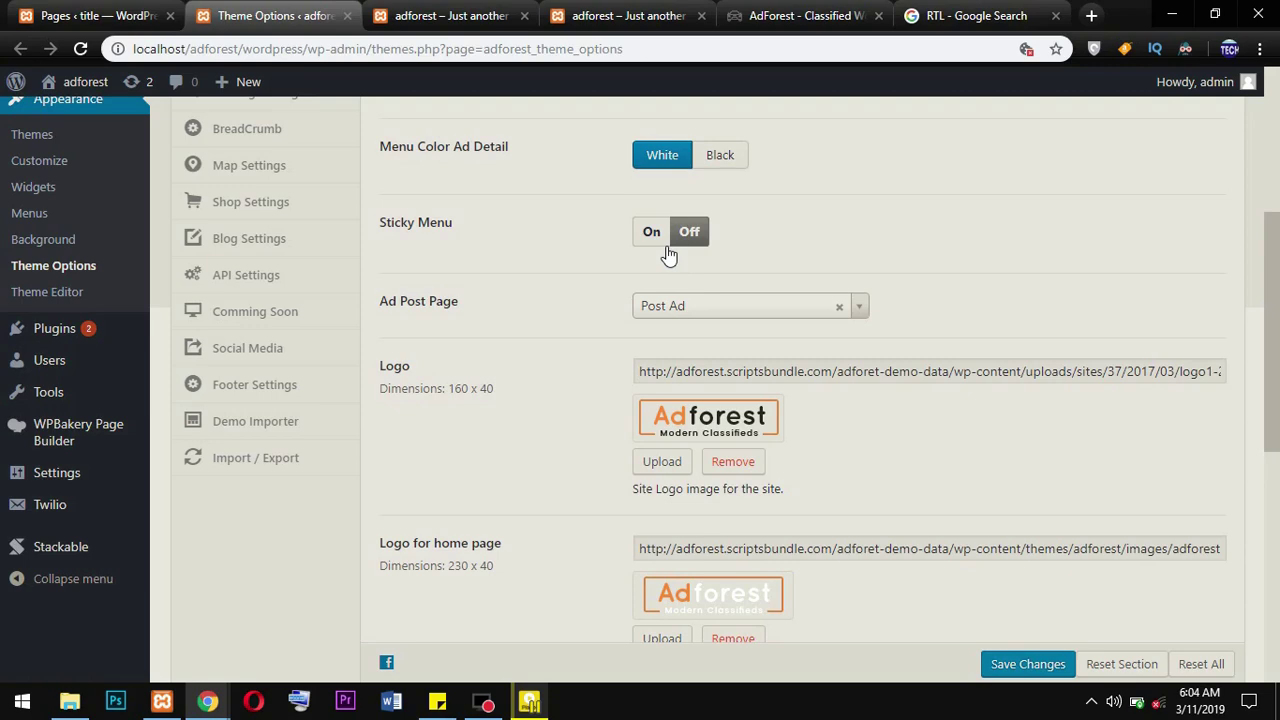
Switch to the adforest homepage and close its duplicate browser tab, leaving the other homepage tab open
click(465, 16)
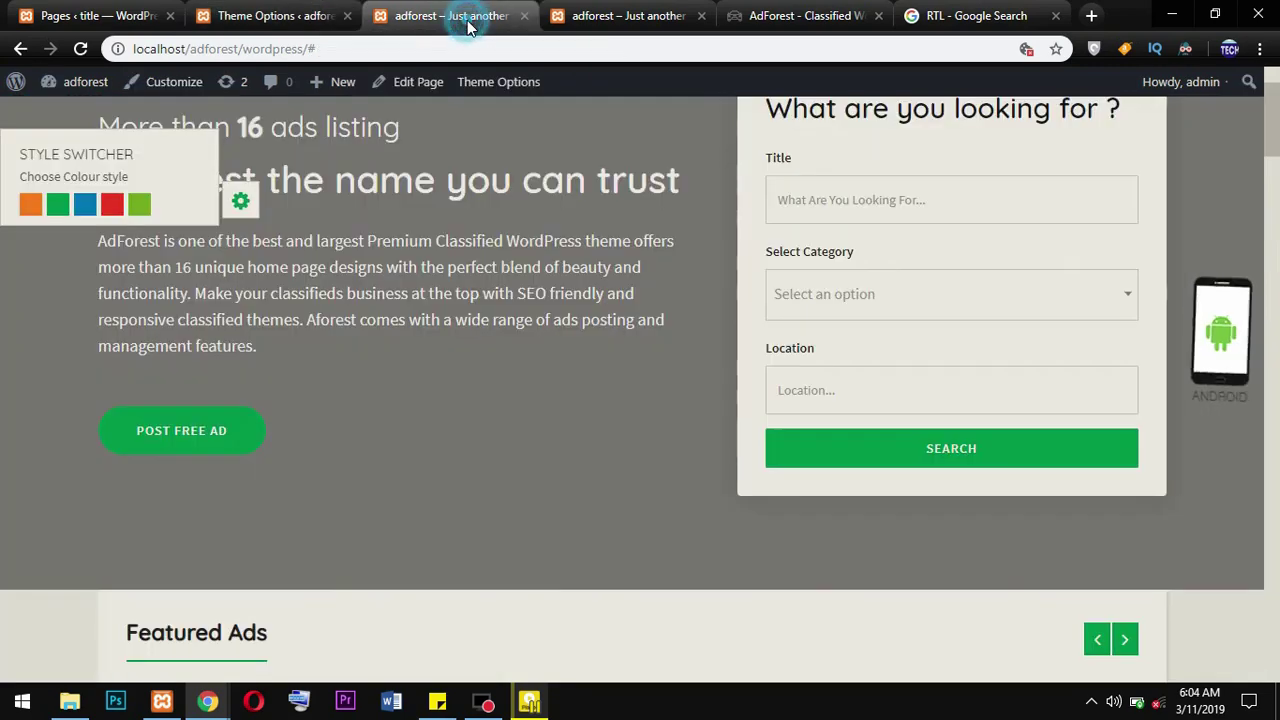
click(524, 16)
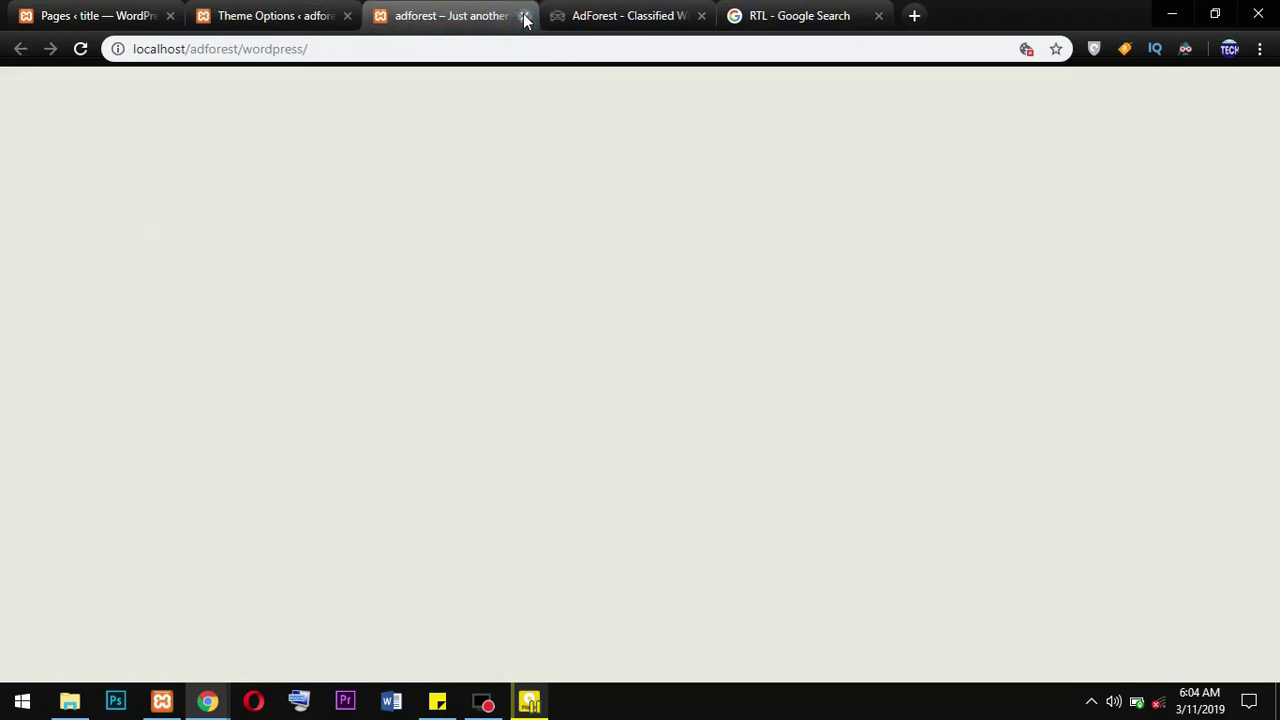